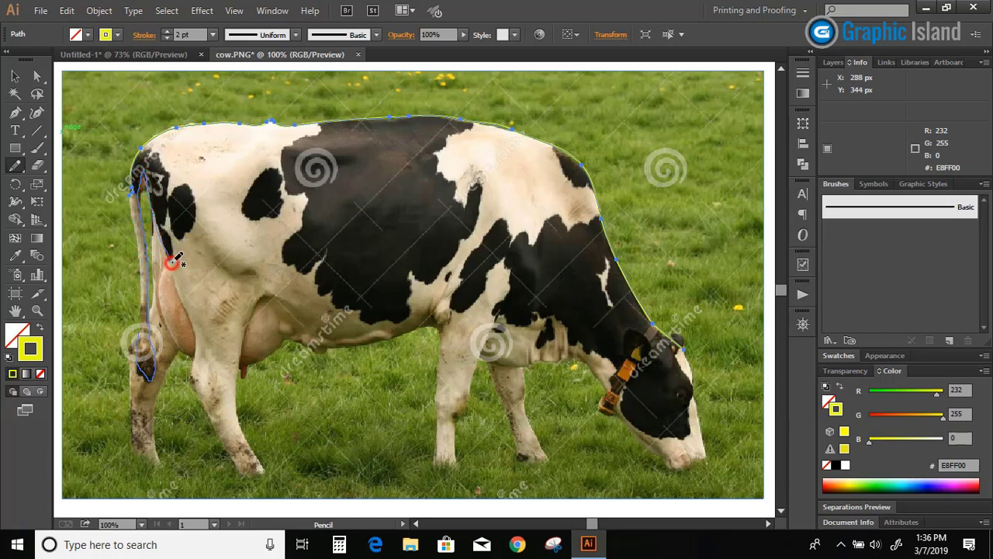
Step: Trace the cow's hind leg down to the hoof with the Pencil tool and delete the cow photo beneath the outline
drag(194, 321, 199, 338)
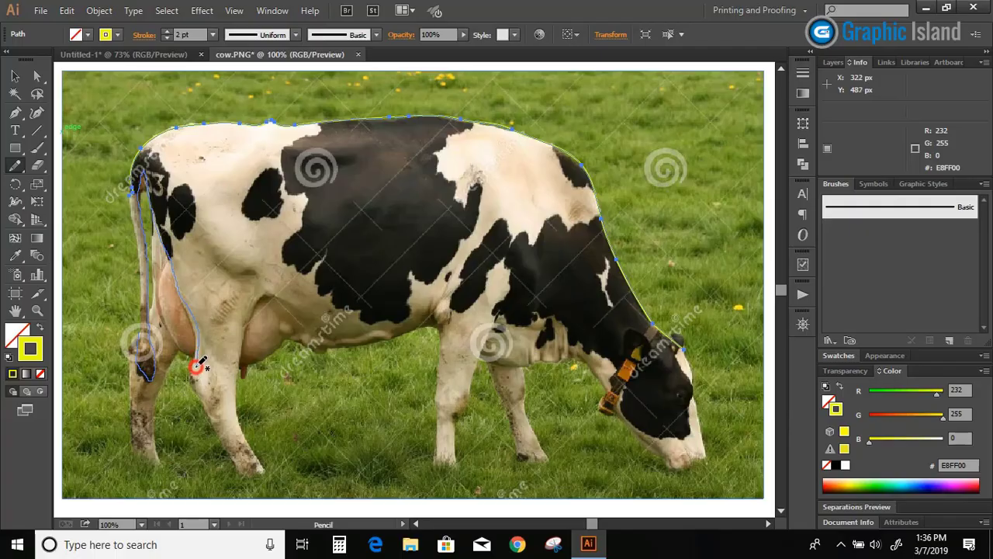
drag(191, 371, 196, 388)
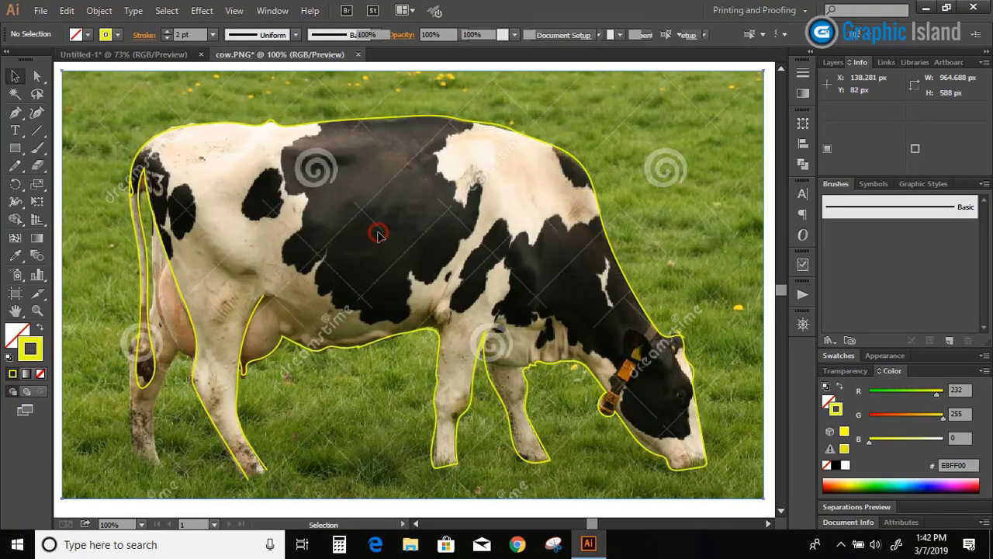
click(377, 230)
key(Delete)
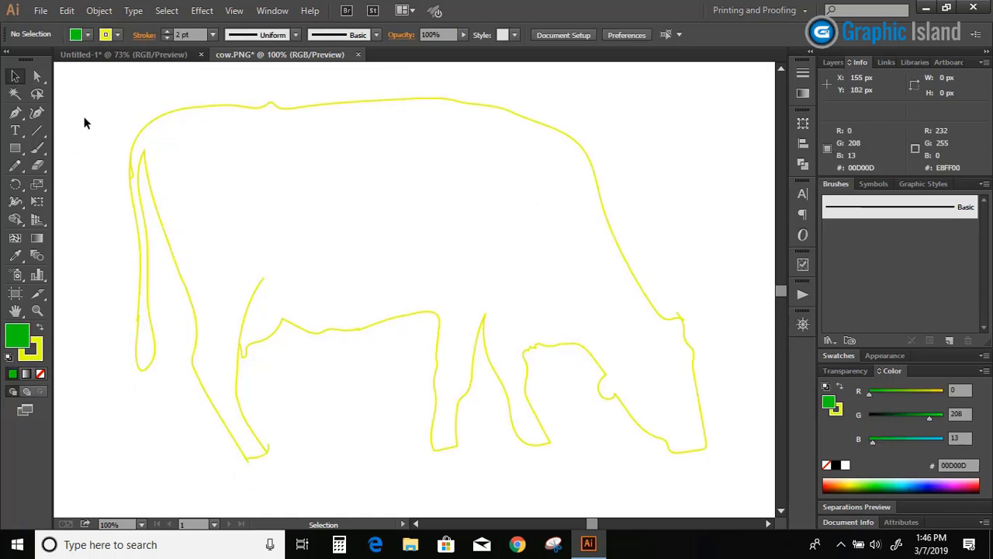
Step: Set the fill to none and give all the cow's outline paths a black stroke
click(41, 374)
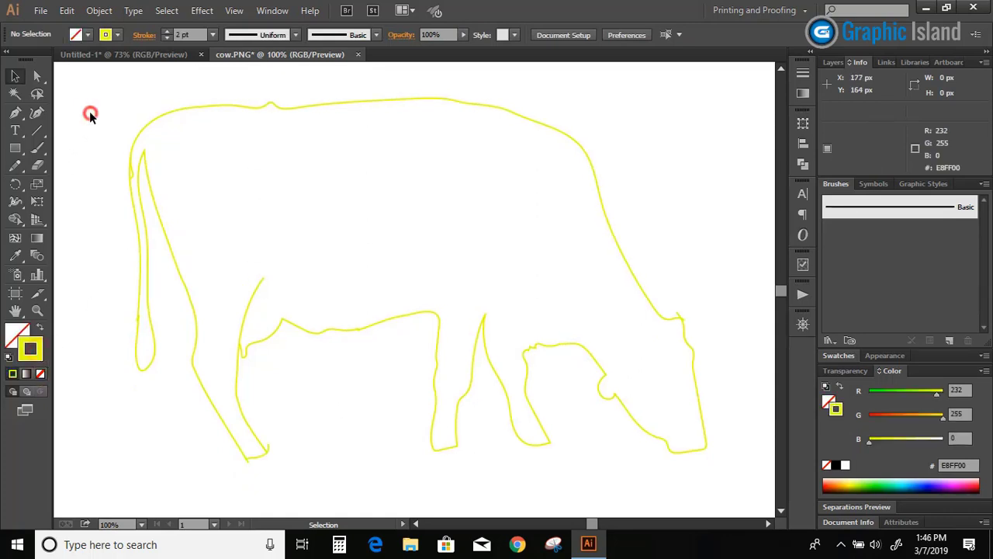
drag(89, 94, 726, 509)
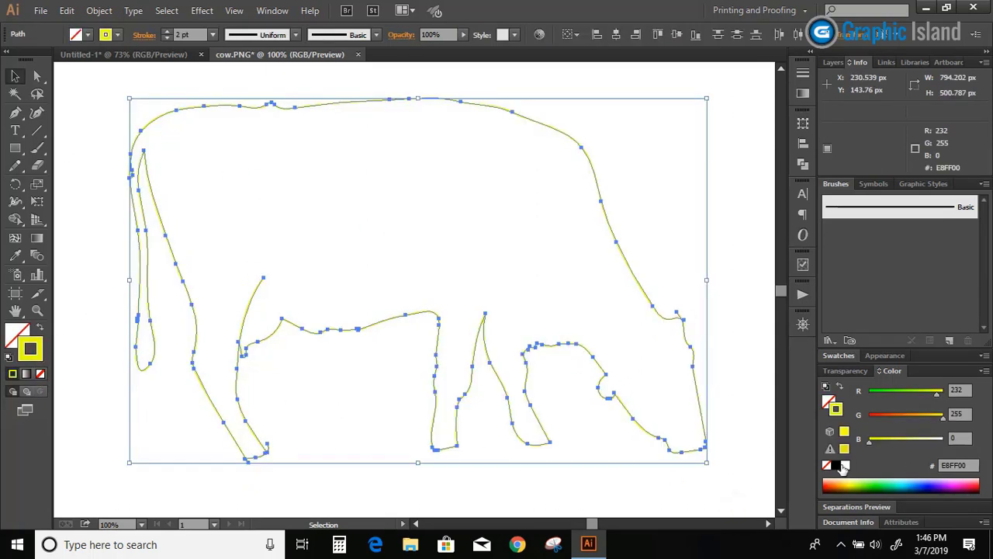
click(843, 465)
click(75, 200)
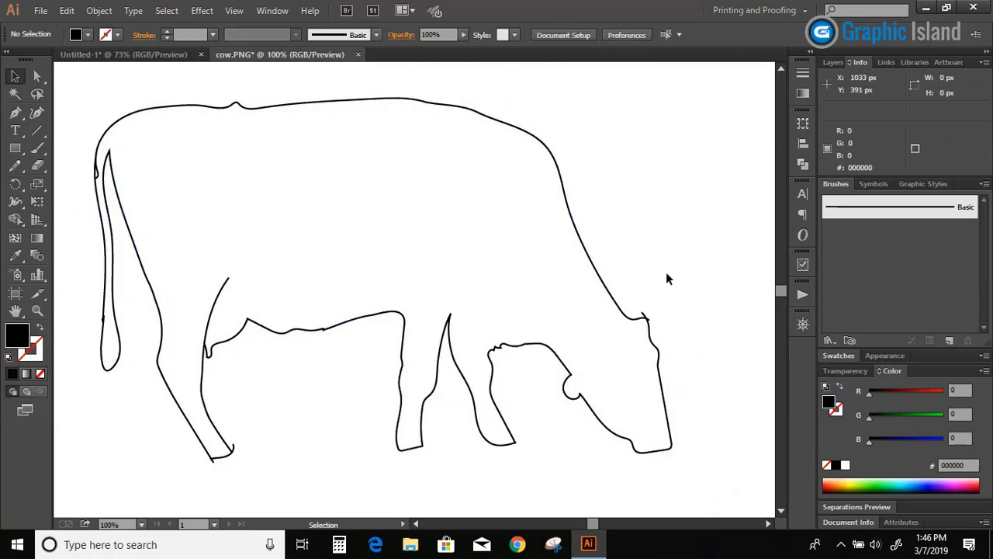
Step: Fill the interior of the cow outline with solid black using the Shape Builder
click(605, 282)
click(14, 220)
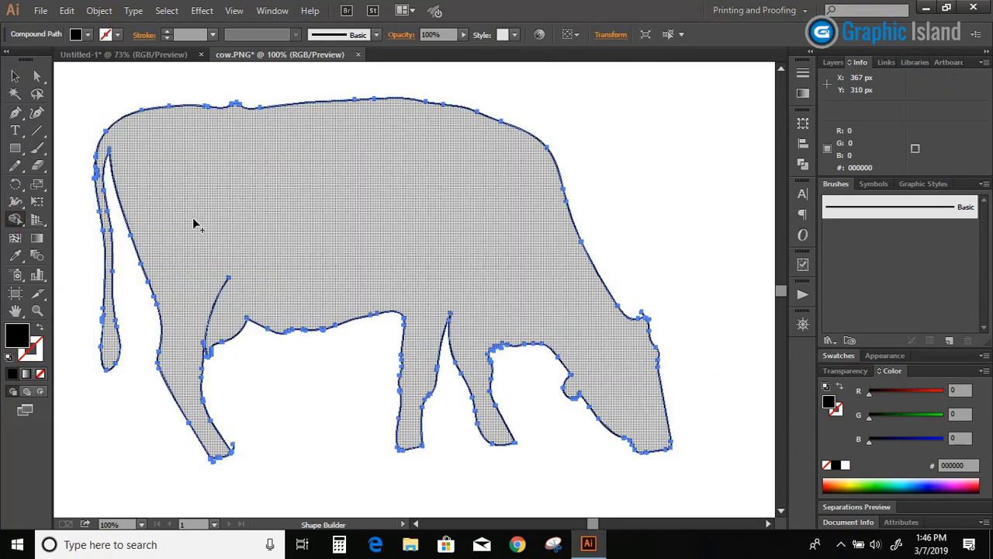
click(194, 224)
click(15, 75)
click(146, 78)
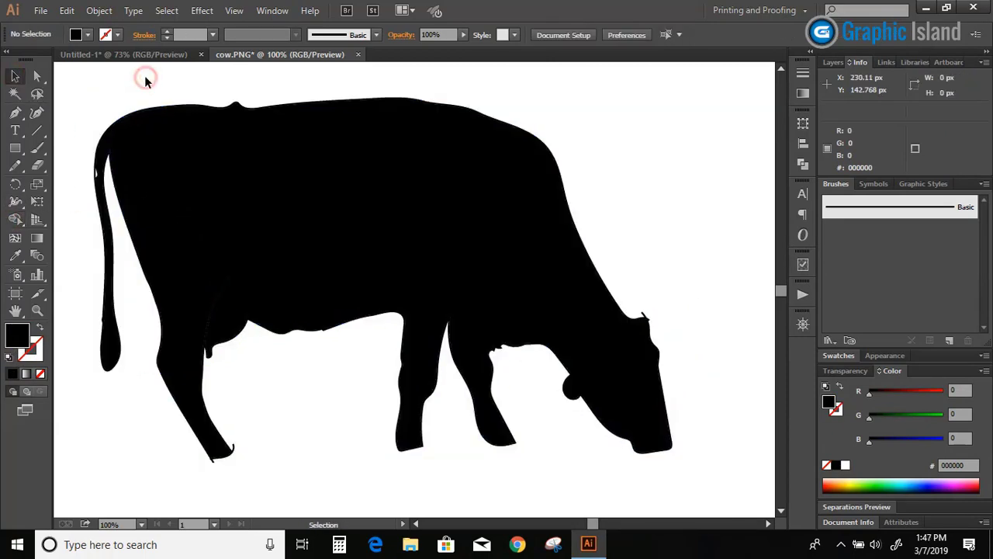
Step: Move the black cow silhouette off its outline, delete the leftover outline and place the silhouette back on the artboard
drag(302, 225, 395, 397)
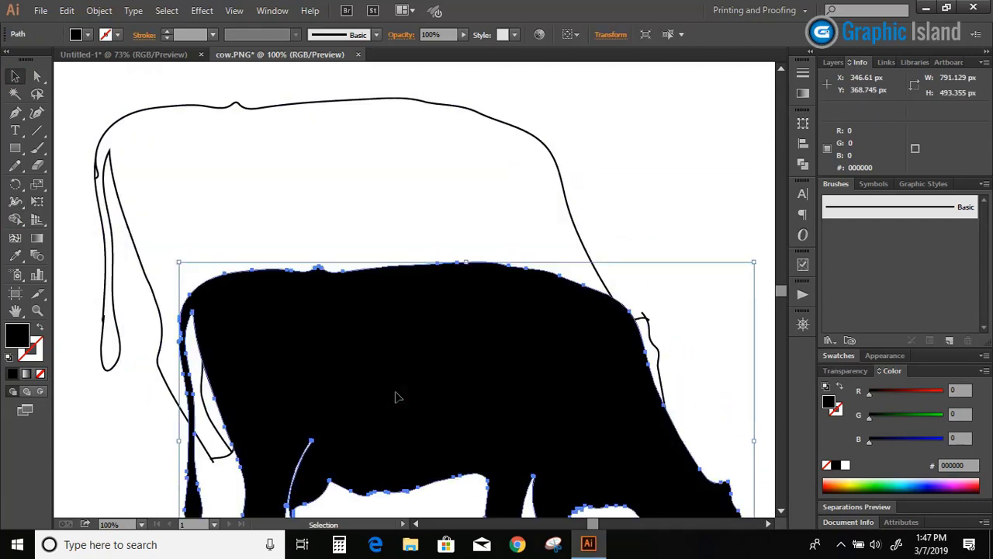
key(ctrl+minus)
click(523, 218)
click(513, 221)
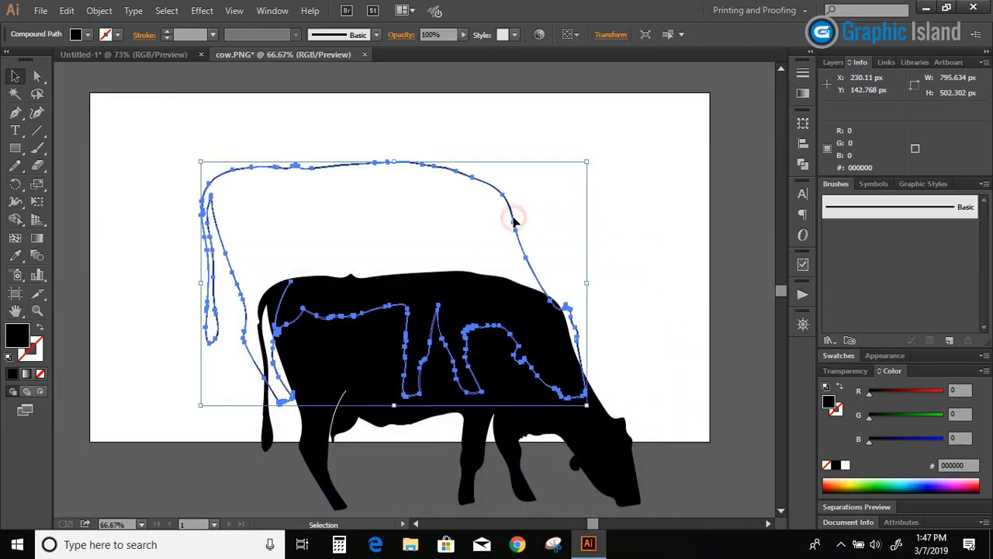
key(Delete)
drag(461, 344, 428, 218)
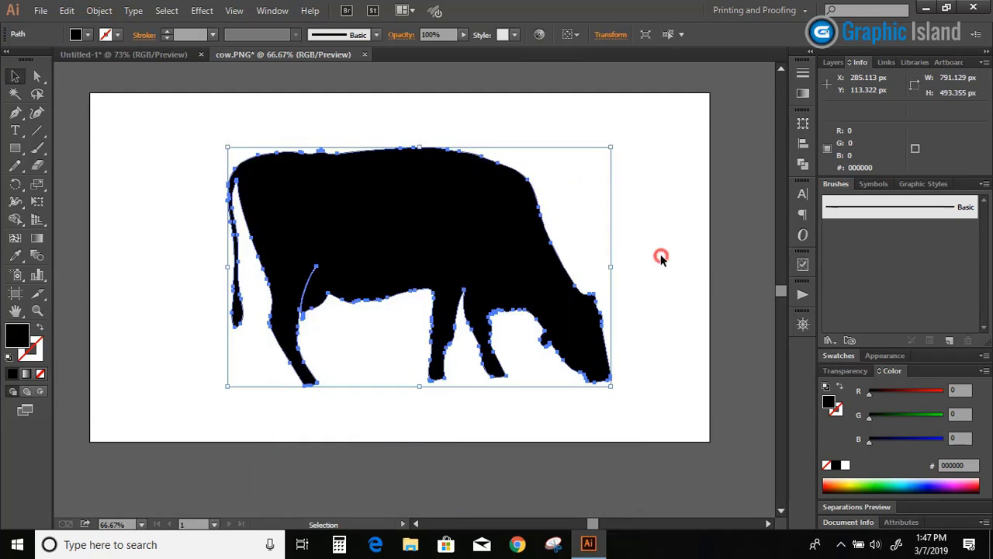
Step: Smooth the inner edge of the cow silhouette's front leg with the Smooth tool
click(660, 260)
key(ctrl+plus)
click(527, 402)
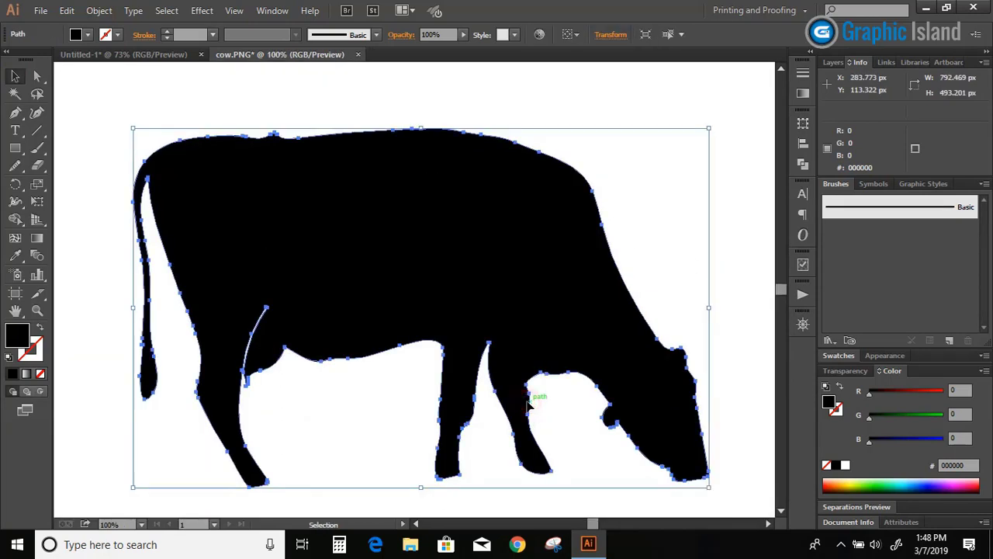
click(15, 165)
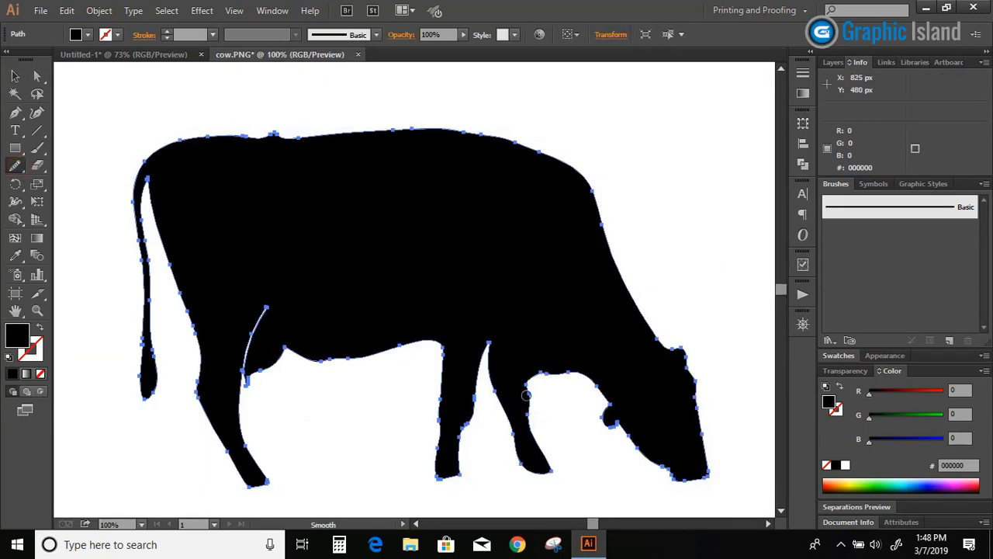
drag(517, 381, 528, 421)
click(15, 75)
click(120, 90)
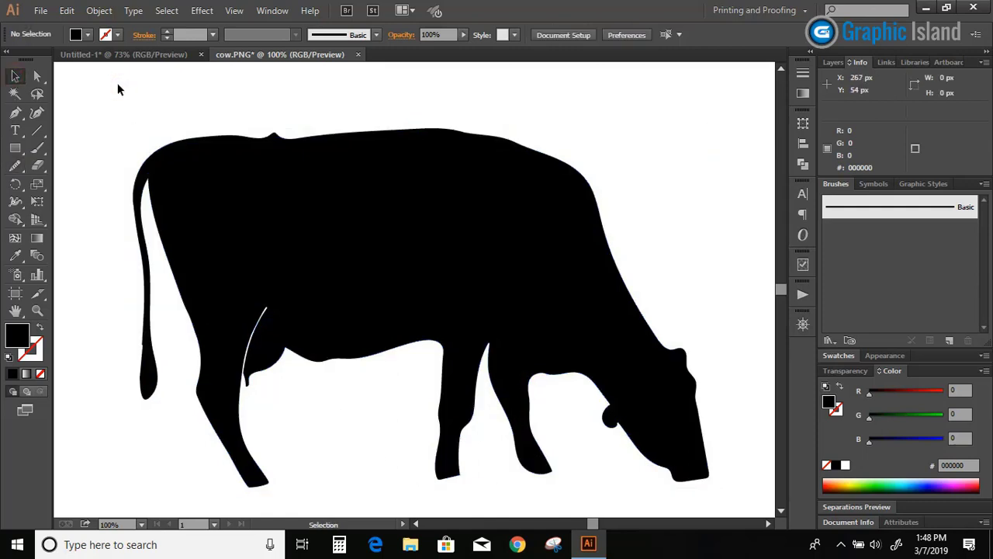
Step: Transfer the cow silhouette into the Untitled-1 document and place it near the middle of the artboard
drag(421, 236, 175, 87)
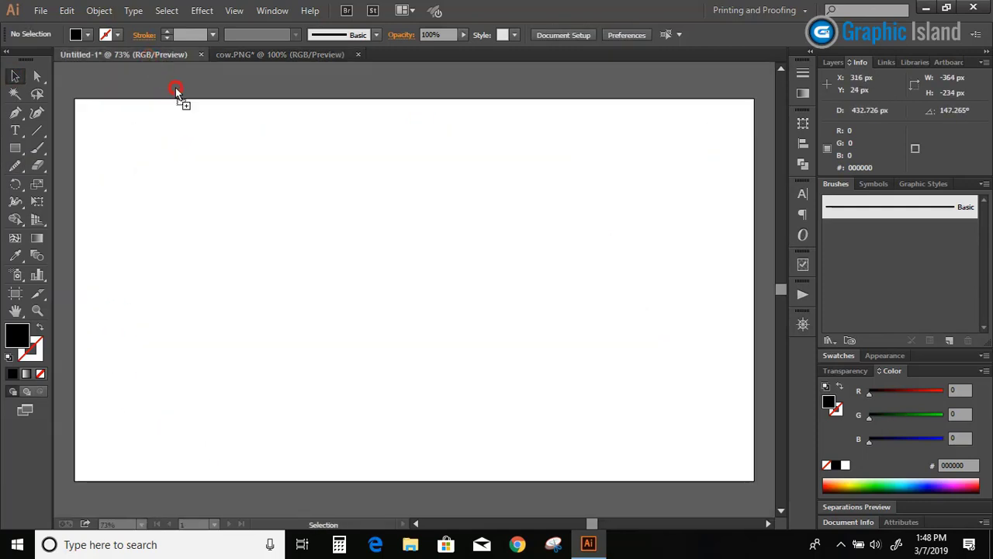
mouse_move(335, 277)
mouse_down()
mouse_move(372, 215)
mouse_move(408, 229)
mouse_up()
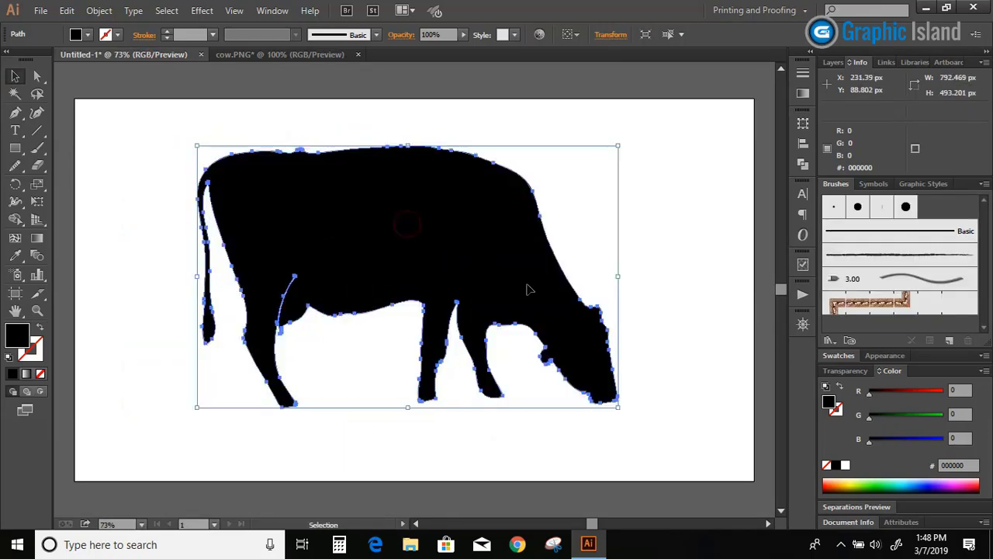
click(667, 286)
Step: Open gjg.PNG from the Desktop and enlarge the goat photo on its artboard
click(41, 10)
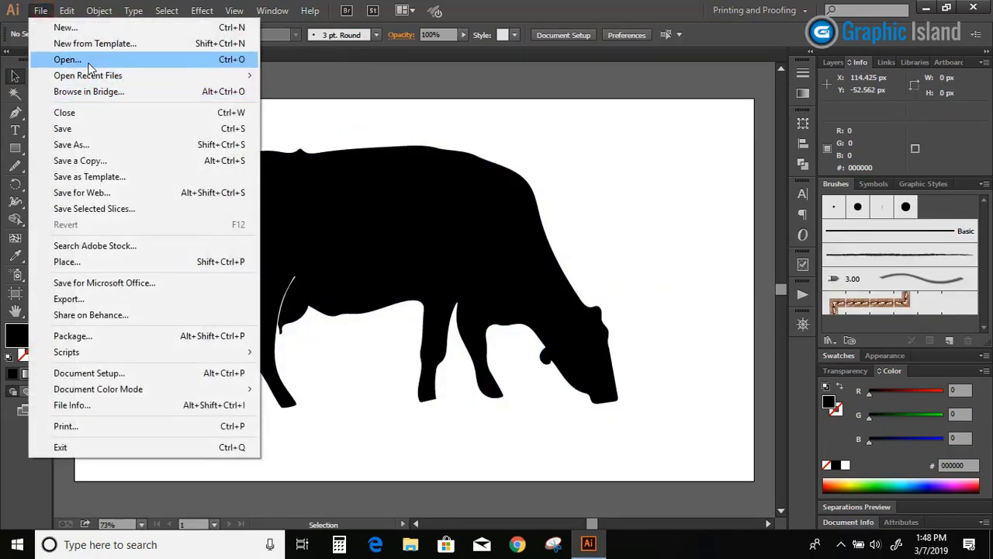
click(55, 116)
key(ctrl+o)
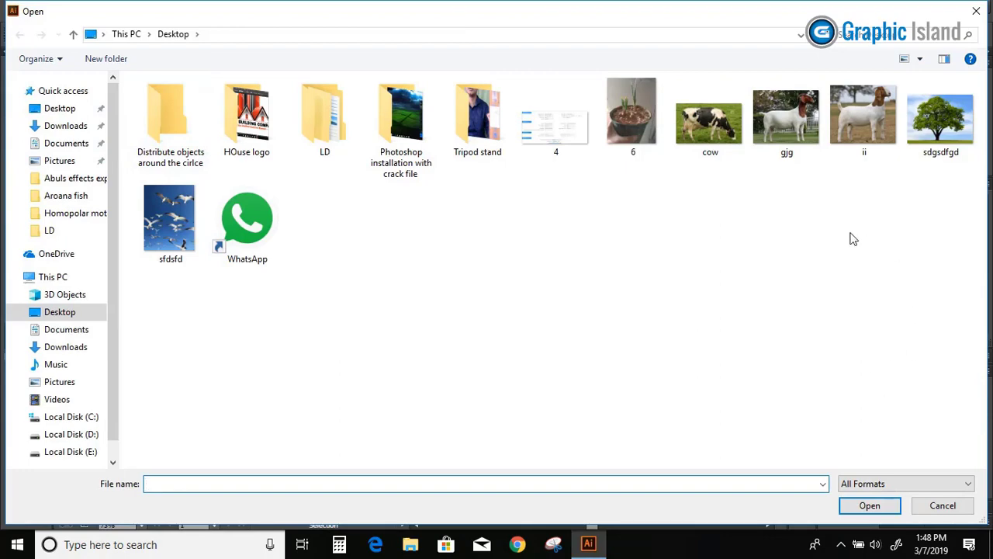
double_click(799, 128)
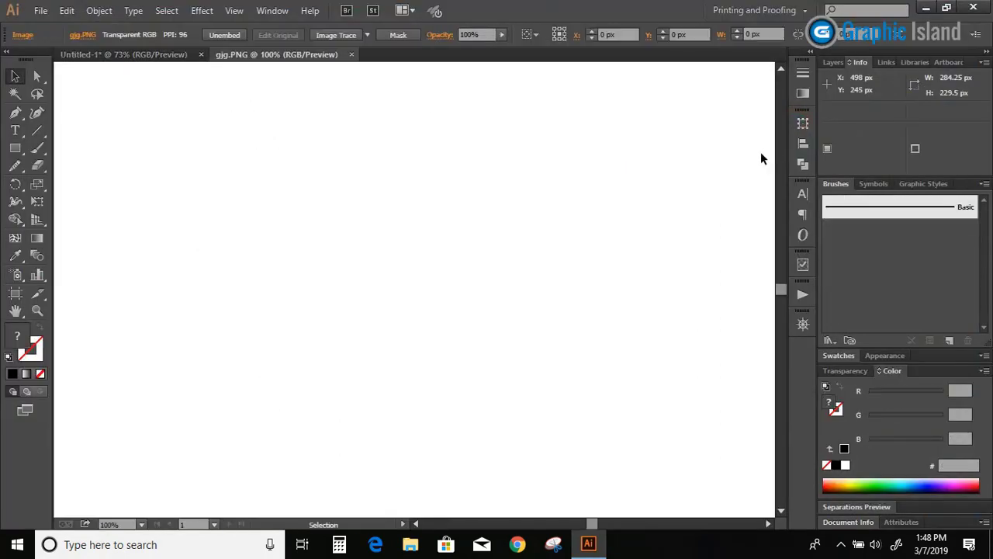
drag(517, 377, 700, 512)
click(63, 126)
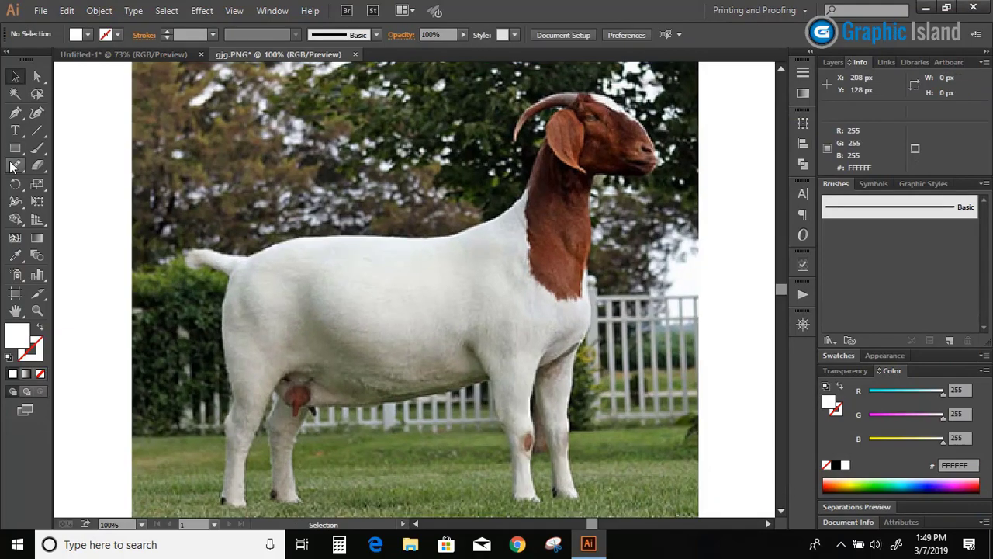
Step: Trace the goat's back, tail, legs, belly and neck patch with the Pencil tool using a 3 pt green stroke
drag(11, 167, 74, 162)
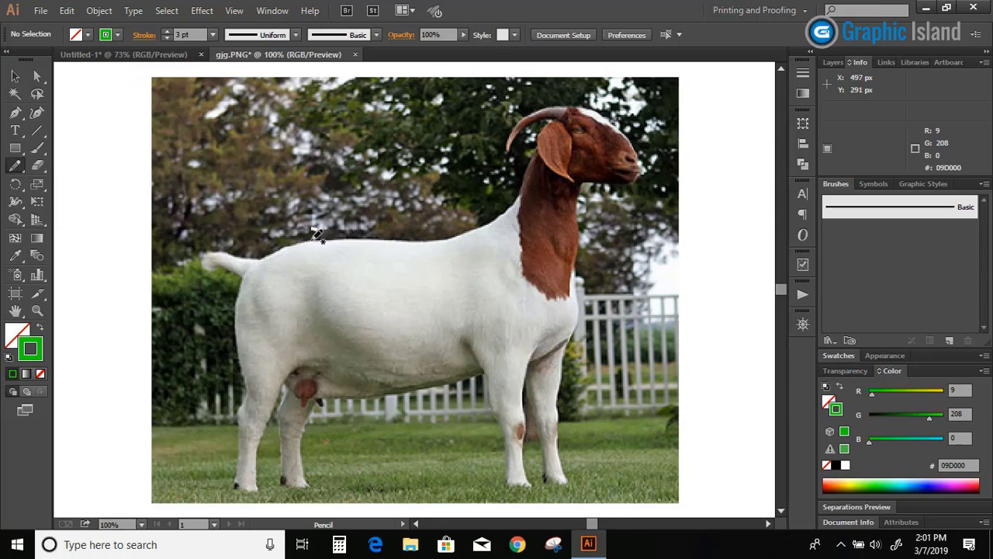
mouse_move(311, 237)
mouse_down()
mouse_move(260, 258)
mouse_move(244, 229)
mouse_move(223, 257)
mouse_up()
drag(239, 294, 240, 406)
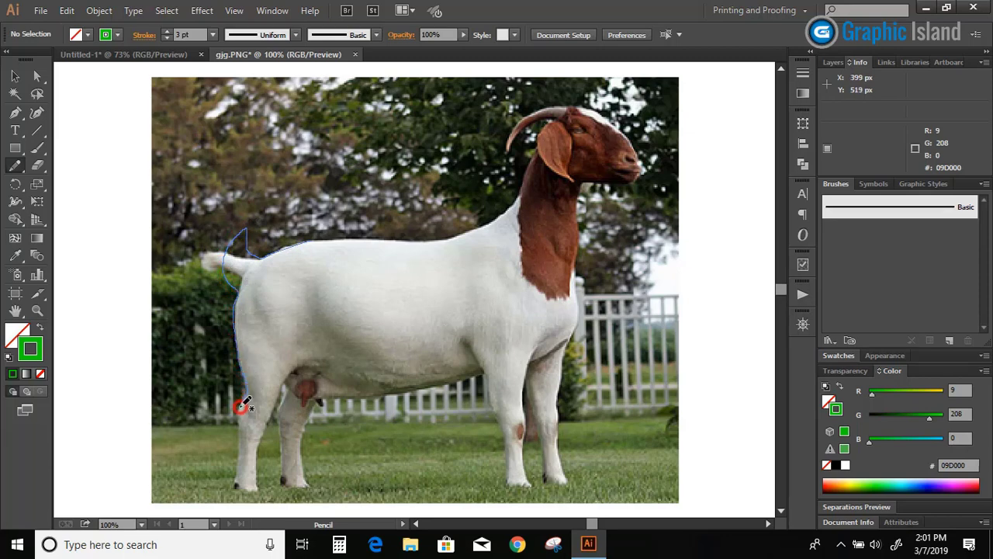
mouse_move(250, 486)
mouse_down()
mouse_move(256, 430)
mouse_move(301, 363)
mouse_move(309, 316)
mouse_up()
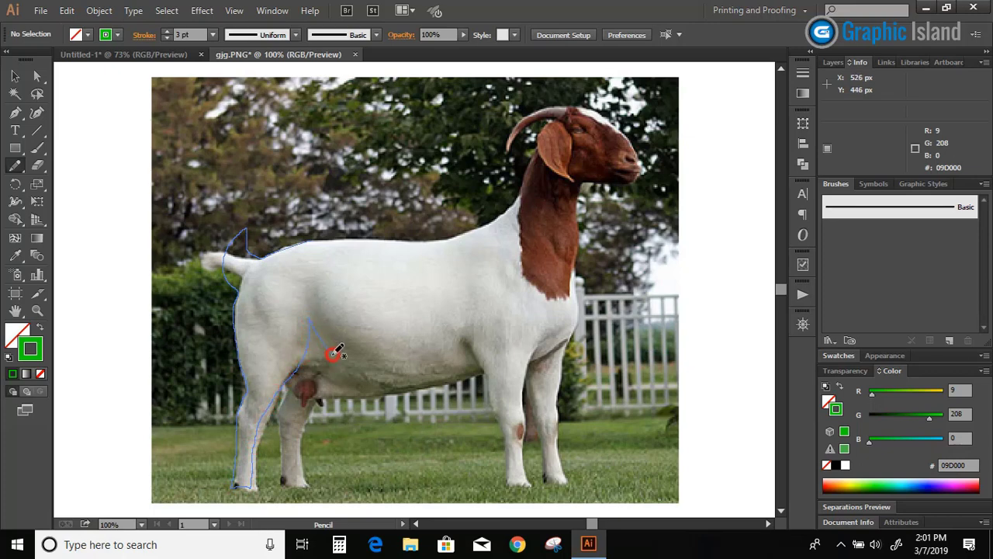
mouse_move(332, 355)
mouse_down()
mouse_move(355, 364)
mouse_move(423, 350)
mouse_move(454, 321)
mouse_move(476, 349)
mouse_move(497, 415)
mouse_up()
drag(506, 490, 507, 489)
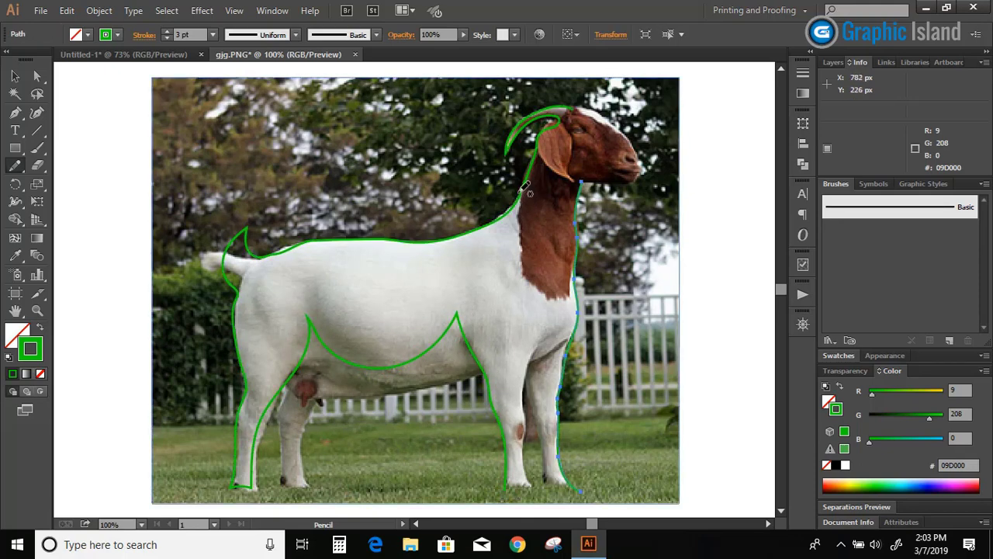
mouse_move(522, 199)
mouse_down()
mouse_move(529, 270)
mouse_move(565, 285)
mouse_move(522, 385)
mouse_move(533, 490)
mouse_up()
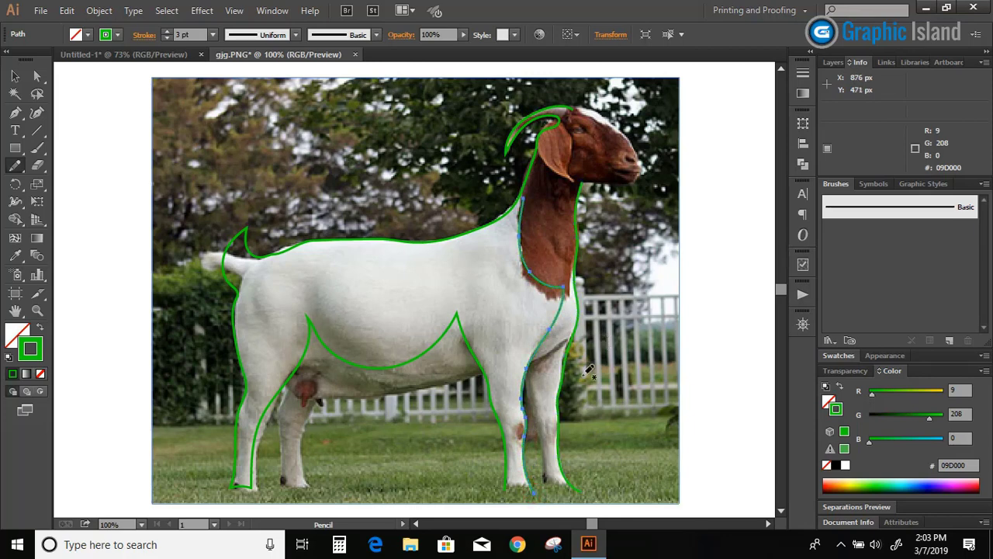
drag(542, 455, 535, 430)
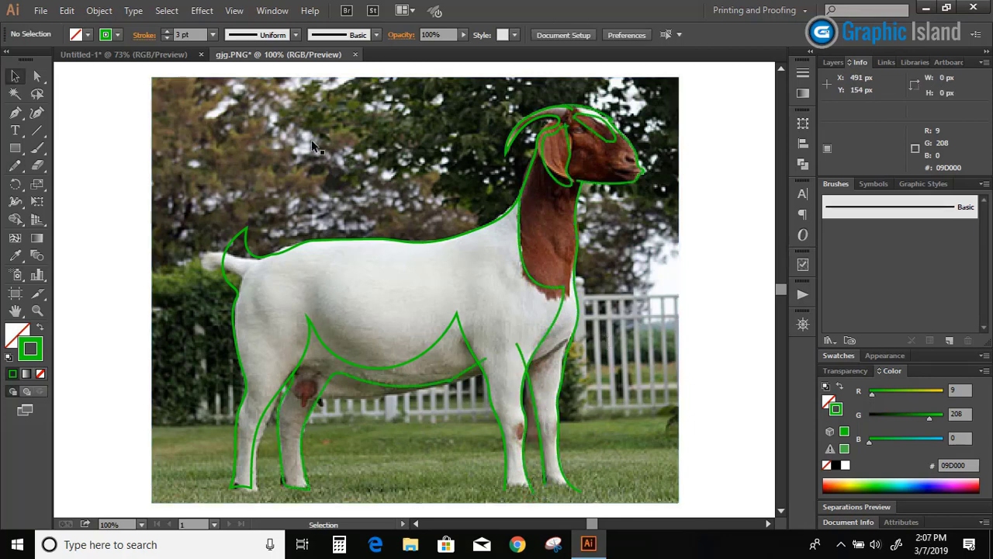
Step: Delete the goat photo so only the traced green paths remain
click(311, 140)
key(Delete)
scroll(302, 223, down, 1)
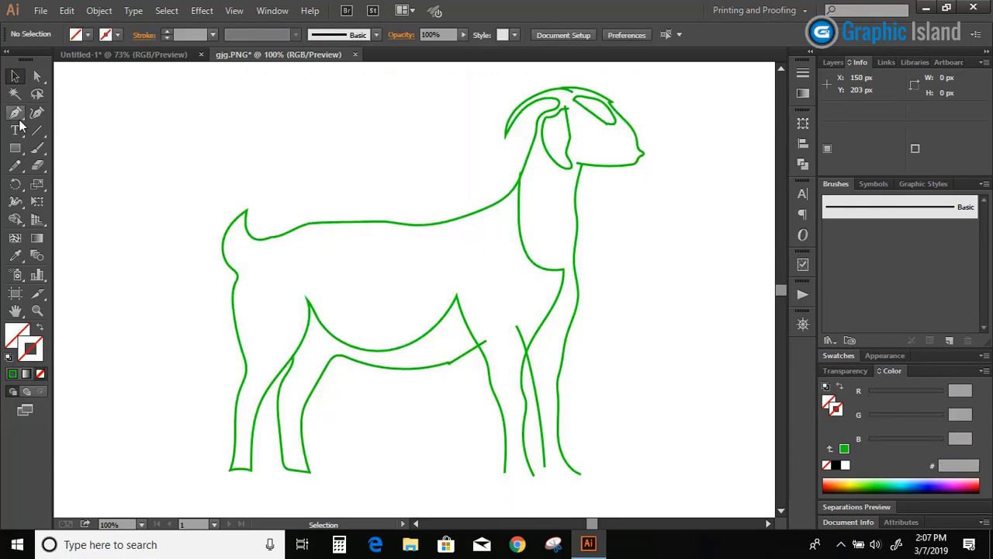
Step: Draw a nearly horizontal line about 265 px long across the goat's front feet with the Pen tool and stroke it black
key(p)
click(450, 466)
click(644, 461)
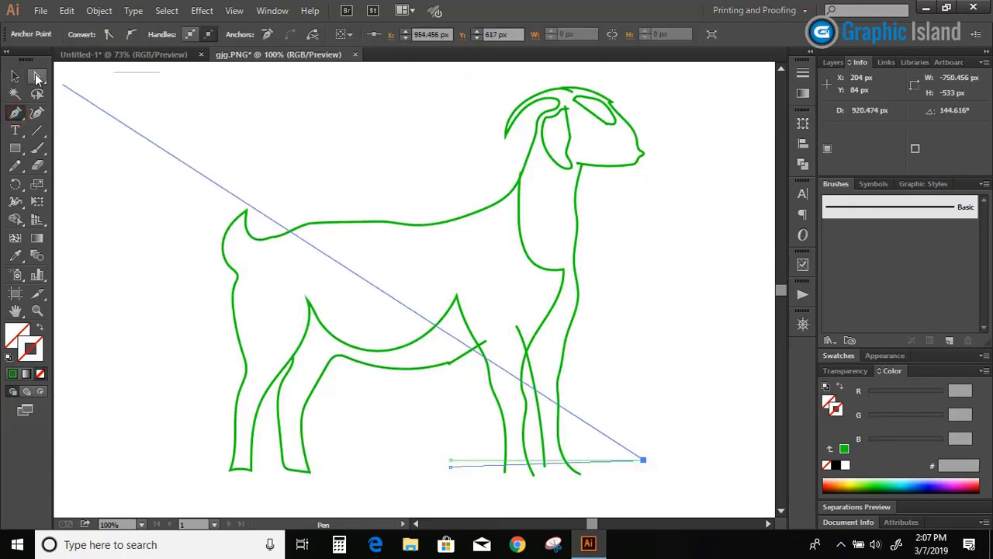
click(15, 75)
click(840, 465)
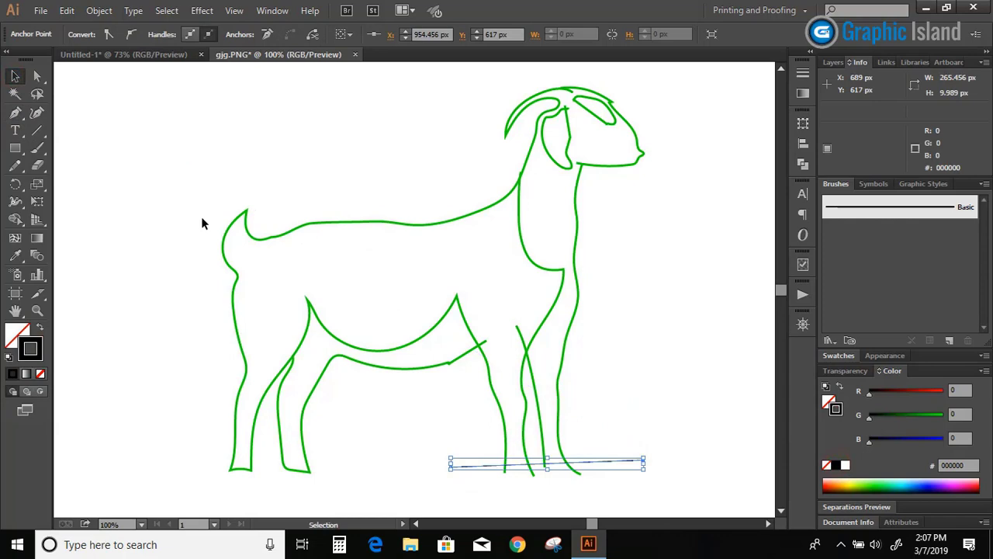
Step: Select all the goat paths and expand their fill and stroke
click(155, 192)
drag(145, 87, 705, 492)
click(99, 10)
click(128, 165)
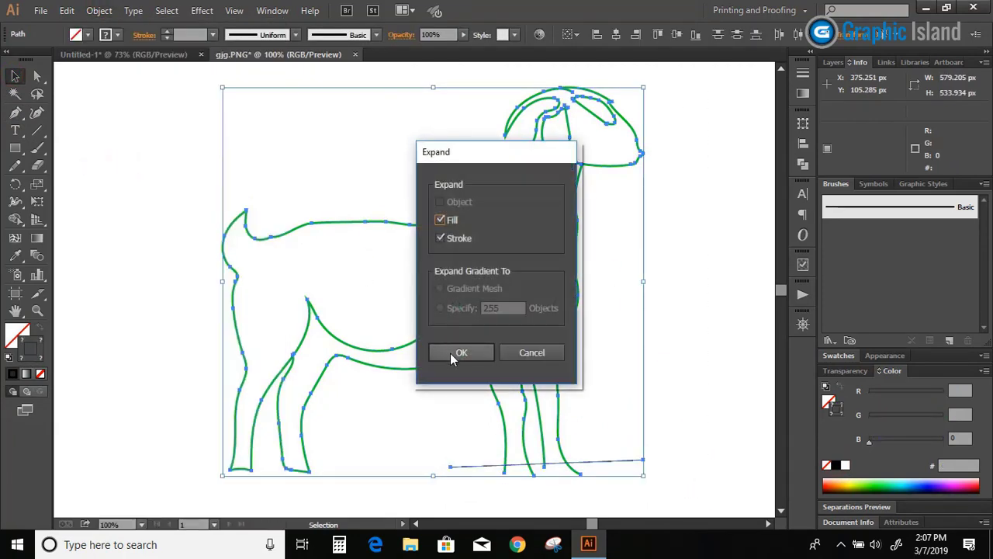
click(458, 353)
Step: Fill the goat's main body region with green 1AFF00 using the Shape Builder
click(14, 218)
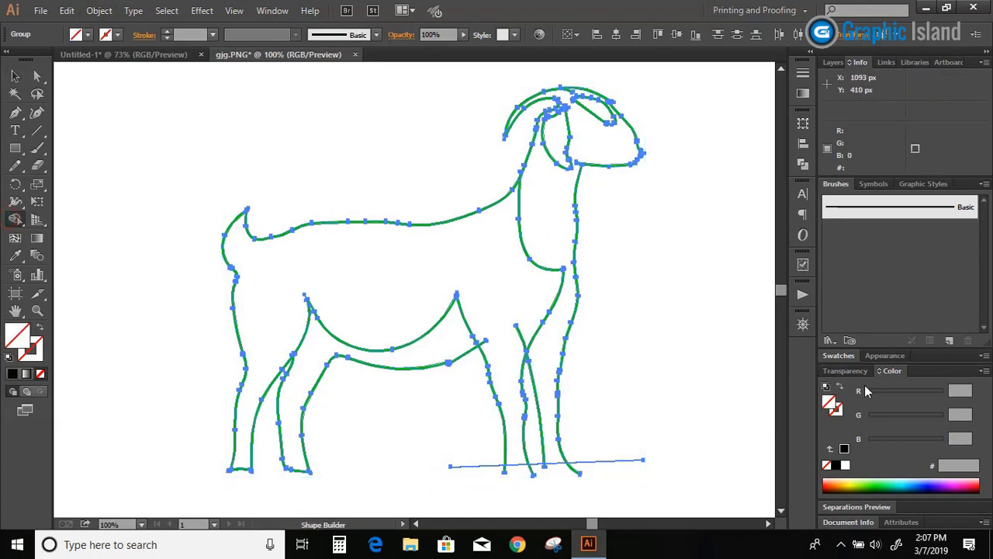
click(877, 479)
click(427, 253)
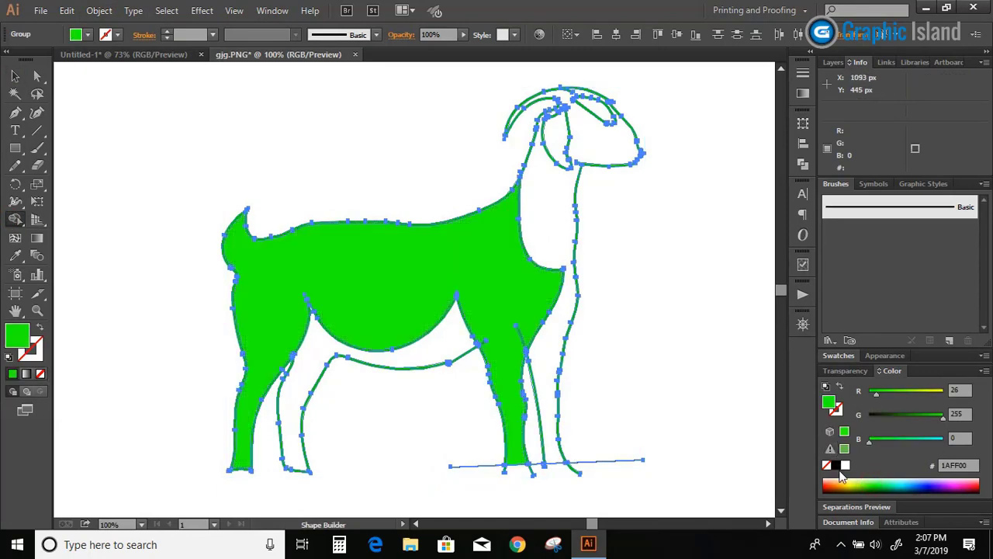
Step: Fill the goat's head and neck region and the underbelly with its far hind leg in blue 5845FF
click(935, 481)
click(543, 220)
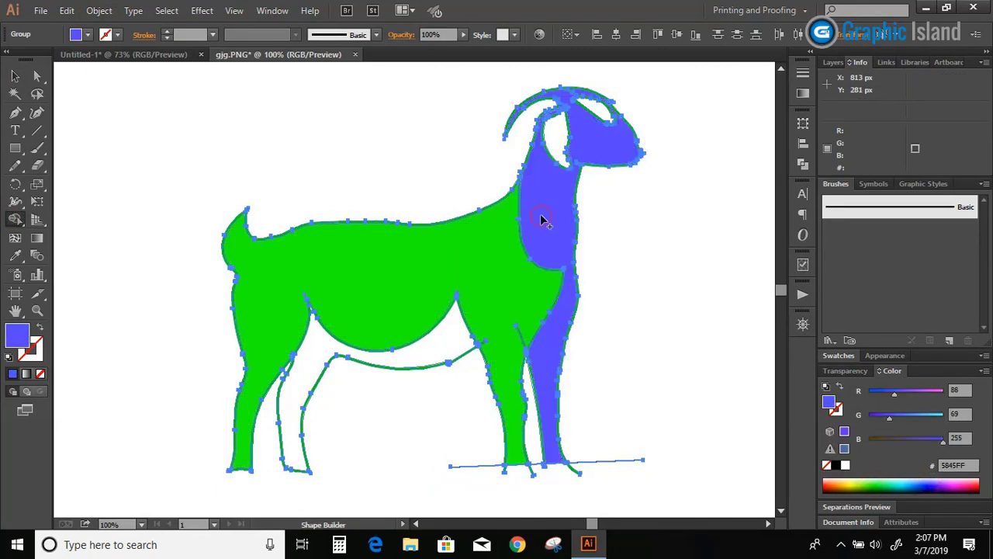
click(433, 350)
Step: Fill the goat's ear and forehead patch with olive yellow B9AF00
click(851, 481)
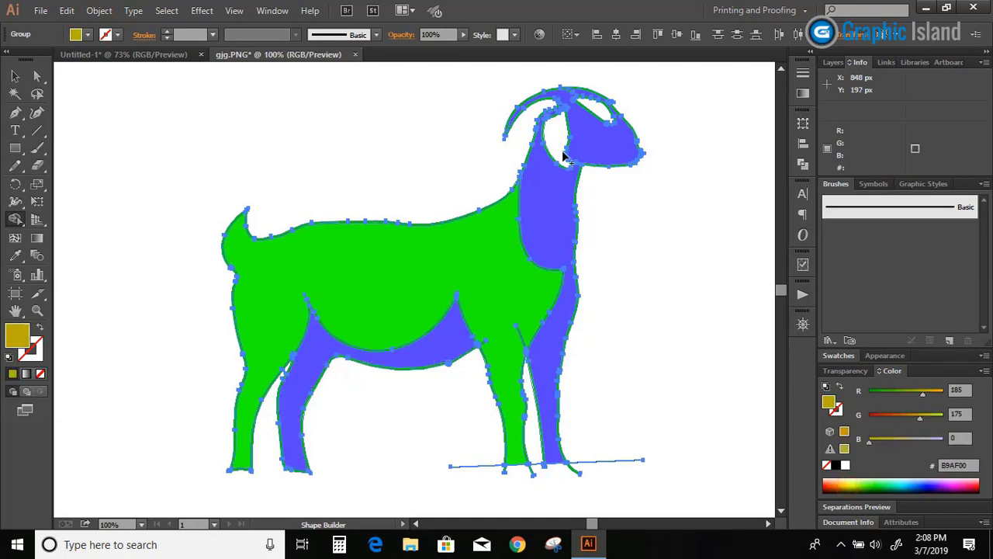
click(555, 142)
click(593, 111)
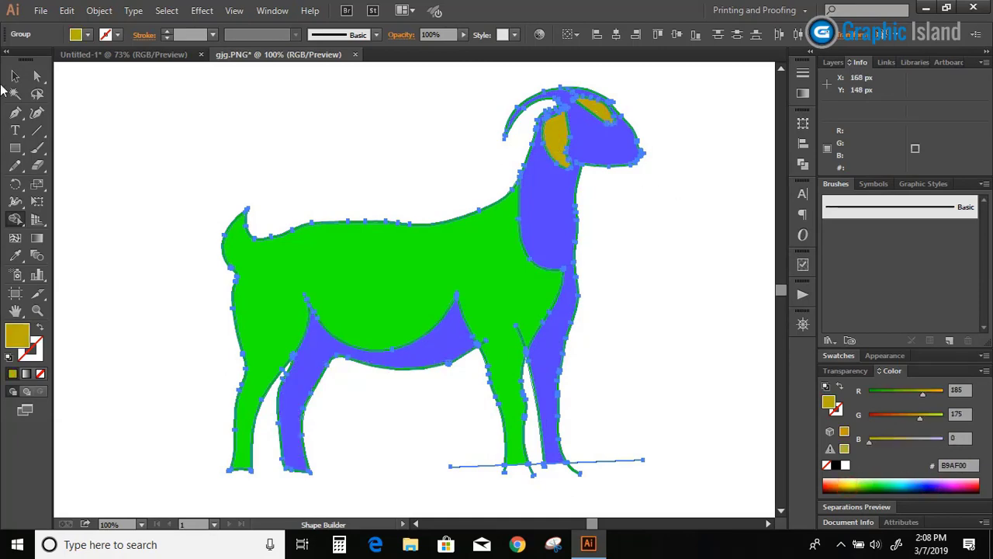
Step: Move the filled goat shapes clear of the leftover green outline and deselect them
click(14, 75)
click(178, 179)
key(ctrl+minus)
click(473, 268)
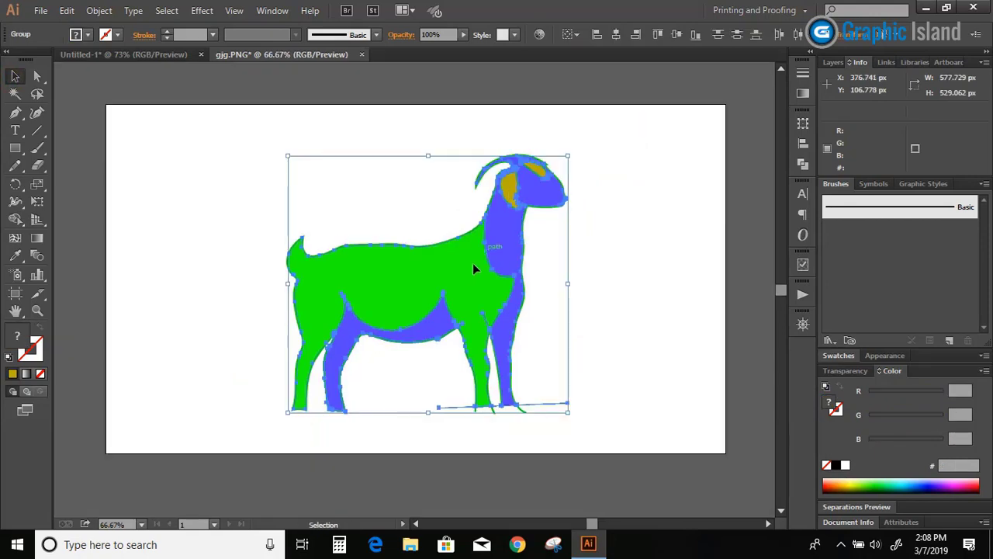
drag(473, 268, 150, 217)
click(282, 183)
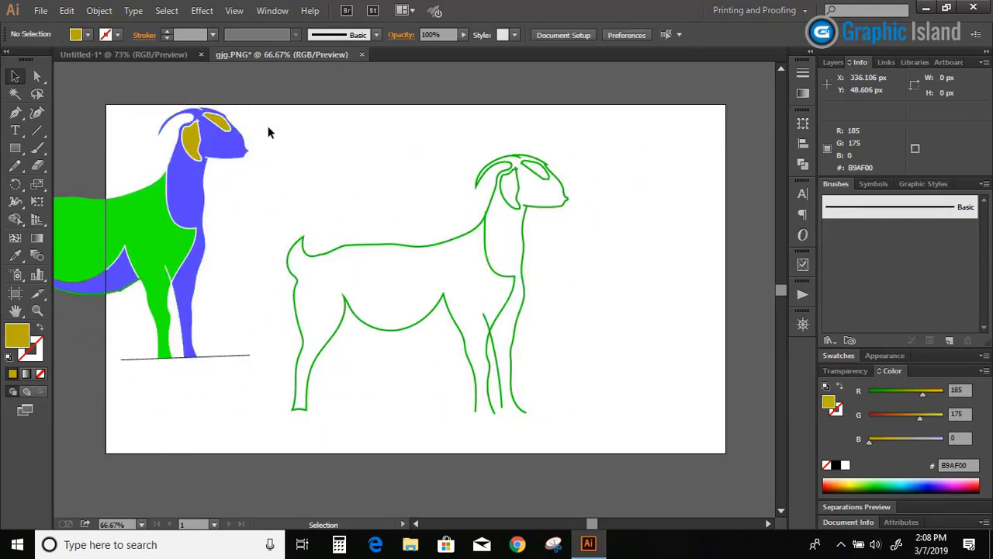
Step: Delete the leftover green goat outline and the ground line under the goat's hooves
drag(268, 132, 616, 434)
key(Delete)
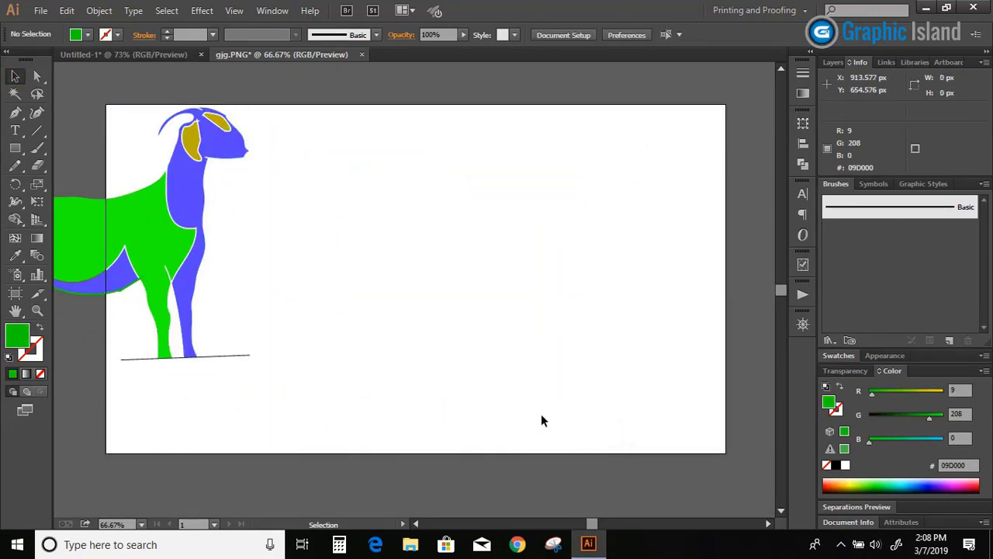
click(236, 354)
double_click(236, 354)
key(Delete)
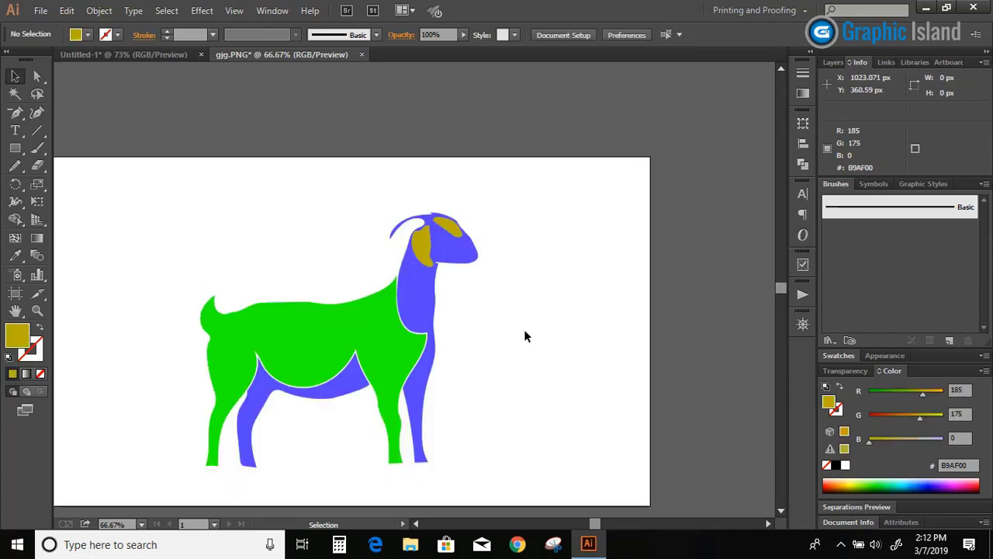
Step: Fill the goat's body, neck and head group with black
click(426, 304)
click(837, 466)
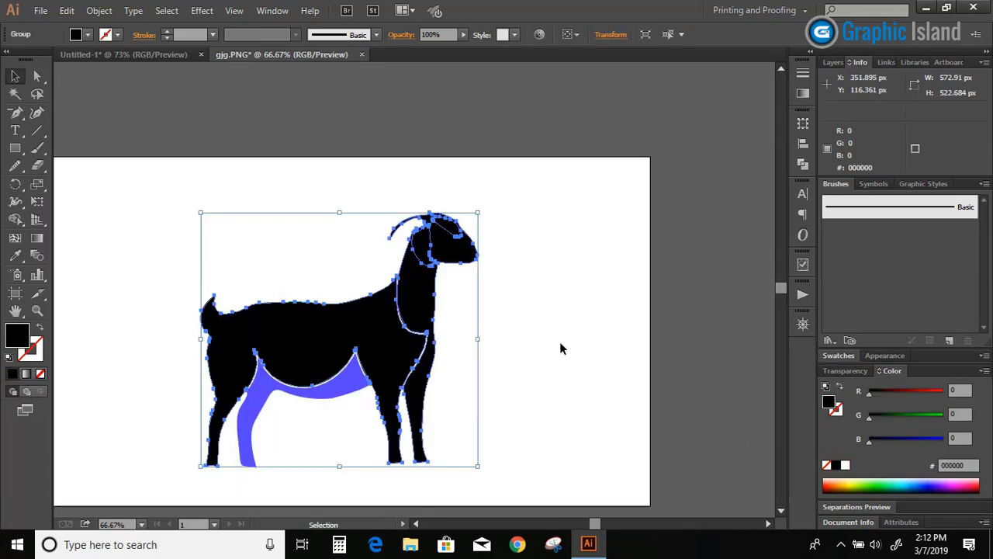
click(510, 301)
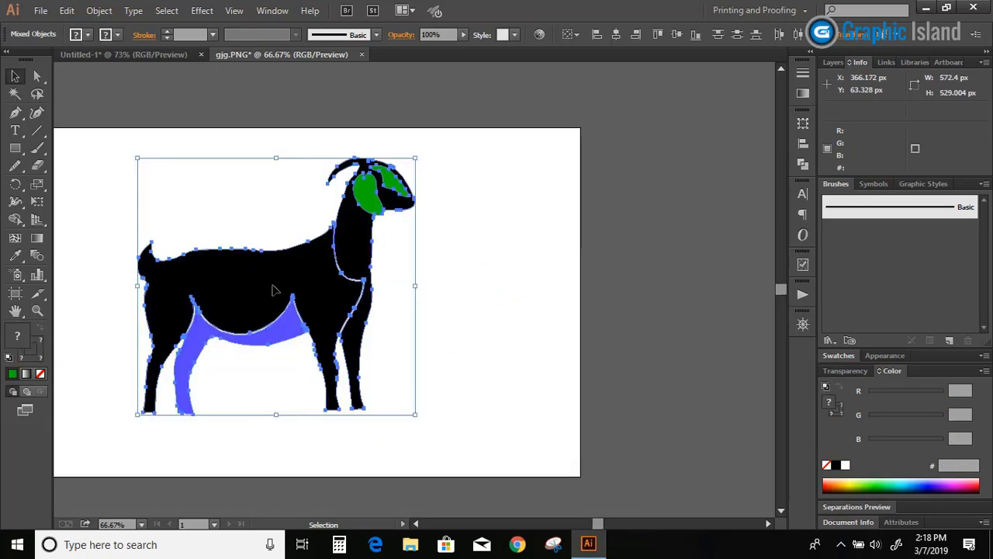
Step: Transfer the goat into the Untitled-1 document below the cow and scale it down to about 397 px wide
drag(271, 288, 640, 405)
scroll(640, 406, down, 4)
drag(628, 266, 308, 365)
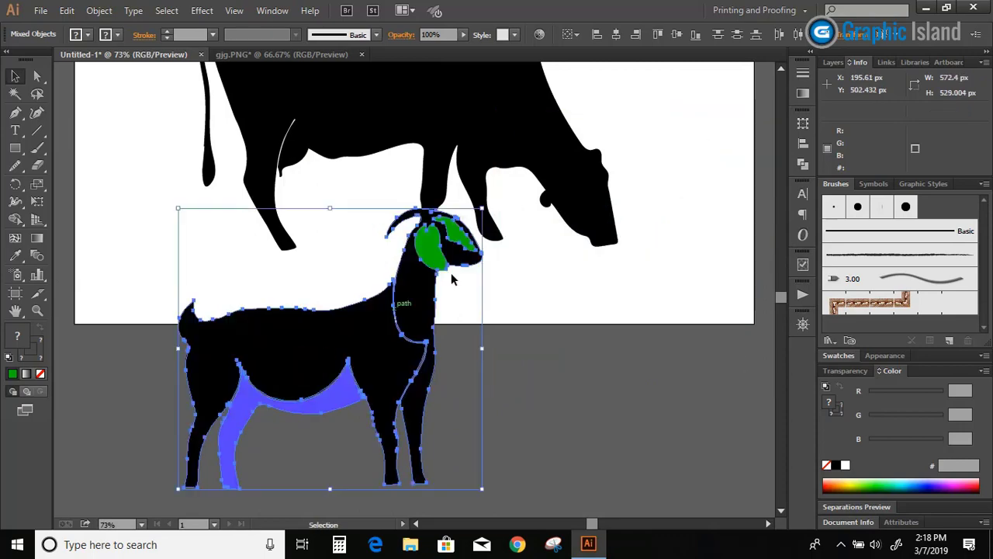
drag(499, 210, 436, 251)
click(474, 297)
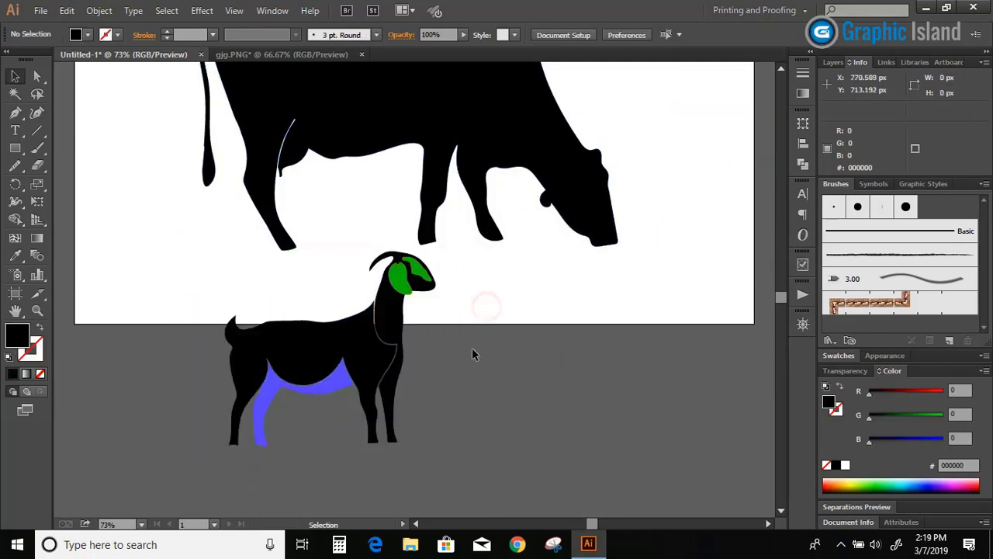
Step: Give the goat's head-and-neck and body paths a 2 pt stroke in brown 735000
scroll(209, 330, up, 1)
click(383, 365)
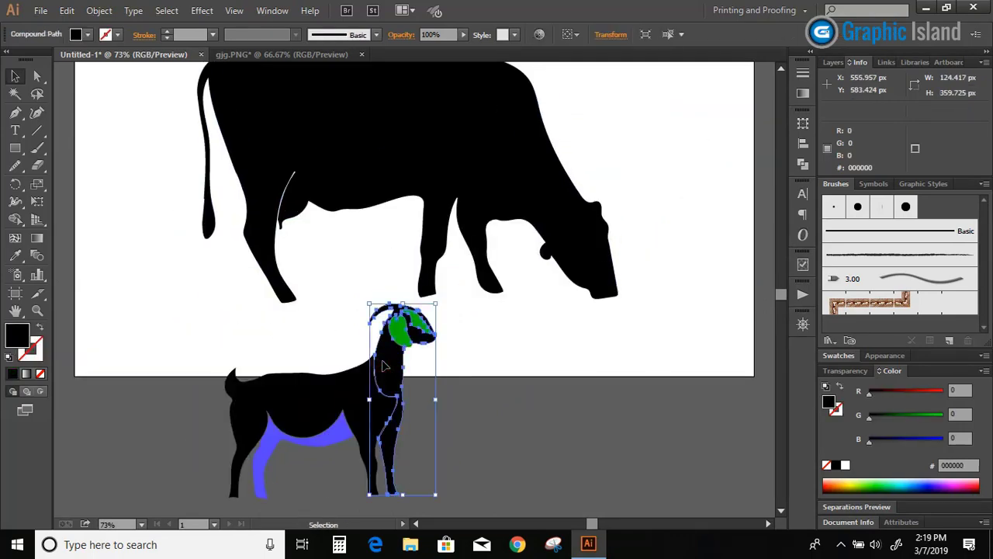
shift+click(346, 393)
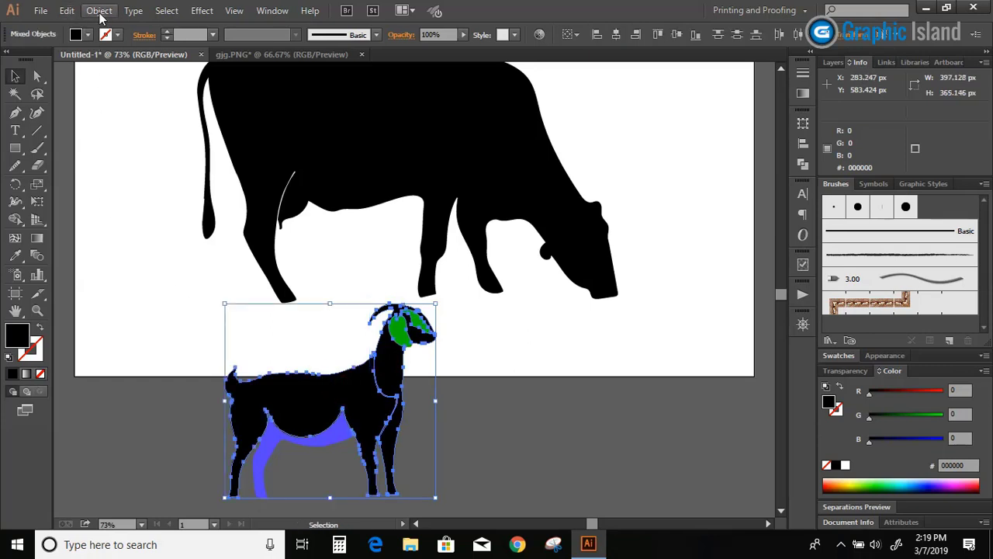
click(34, 355)
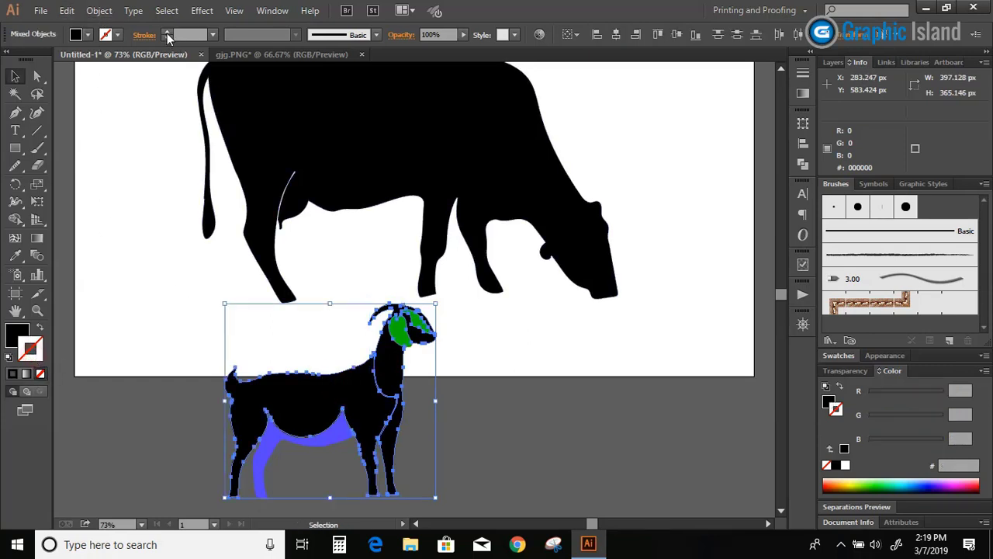
click(167, 32)
click(166, 33)
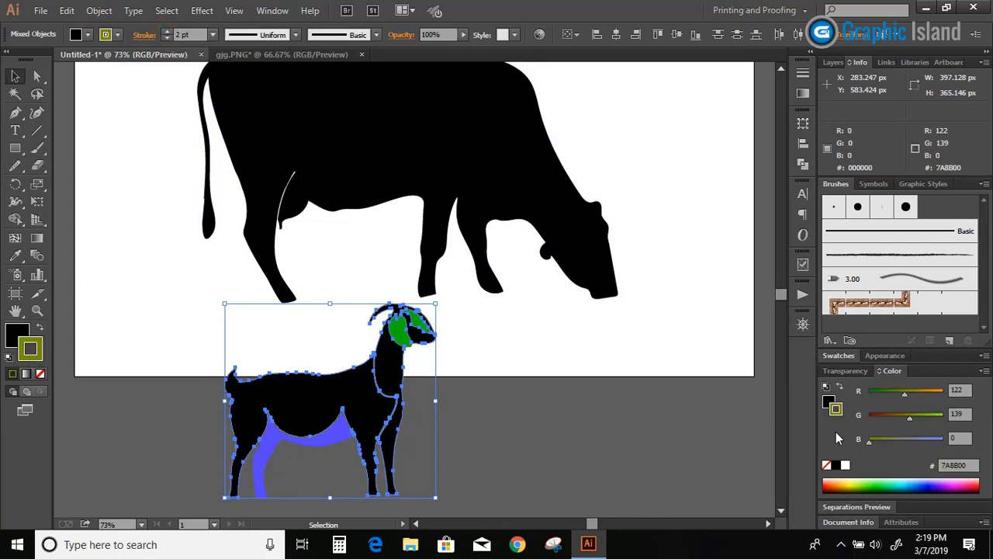
click(843, 486)
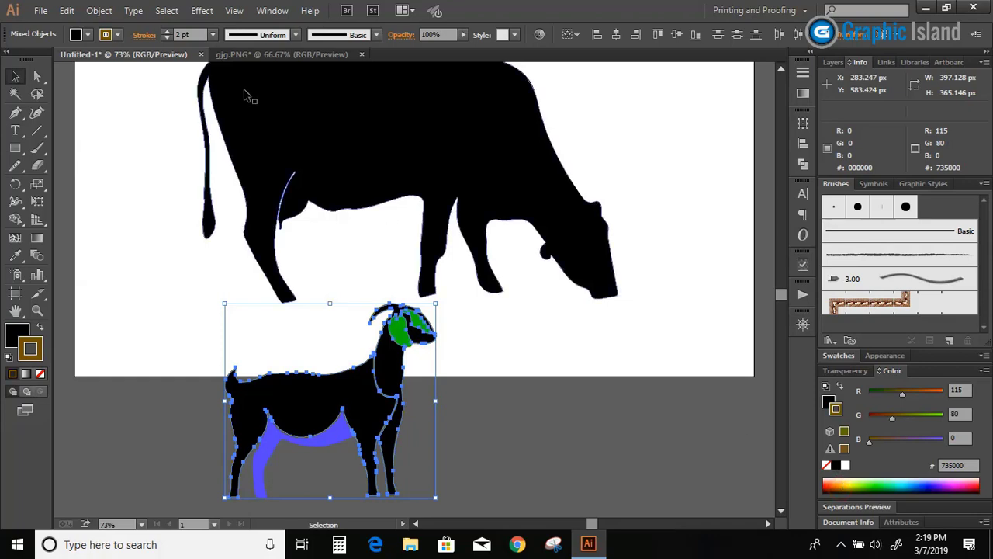
Step: Expand the fill and stroke of the goat's head-and-neck and body paths
click(99, 10)
click(137, 172)
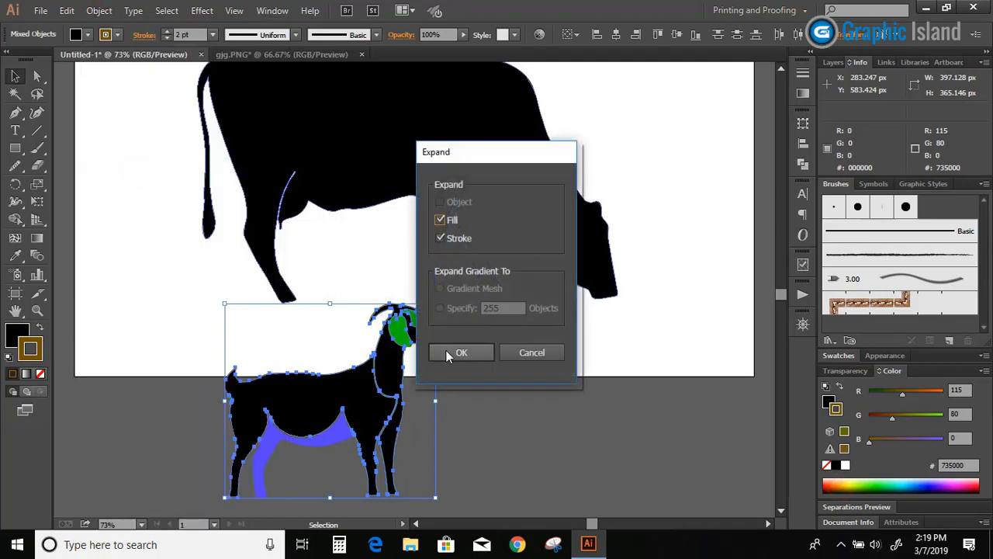
click(455, 354)
click(492, 401)
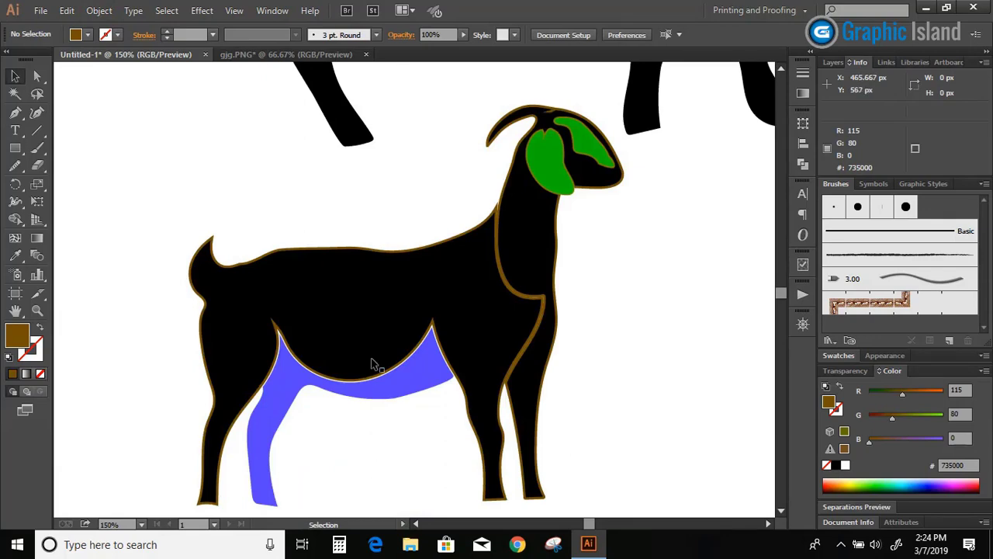
Step: Fill the goat's main body shape with white
click(368, 314)
click(845, 466)
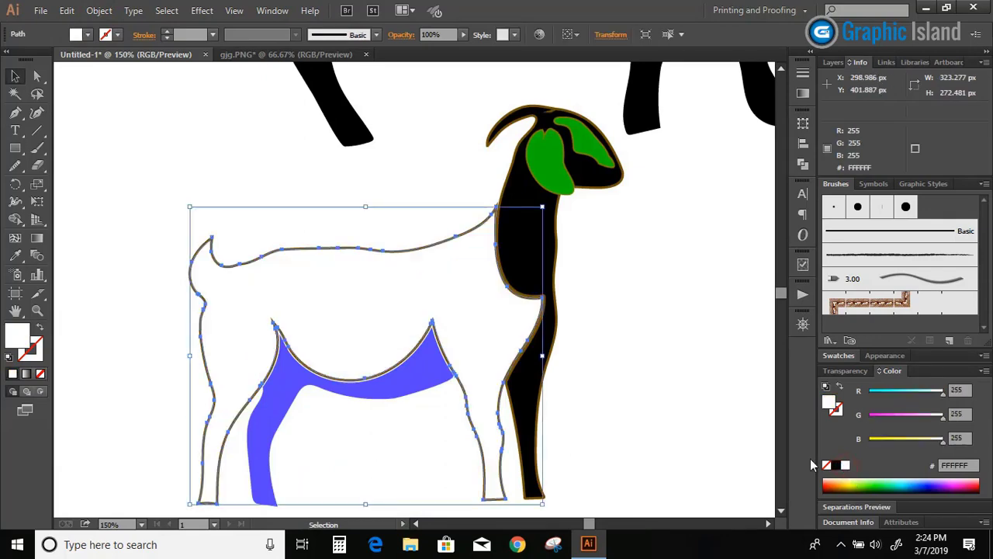
click(616, 351)
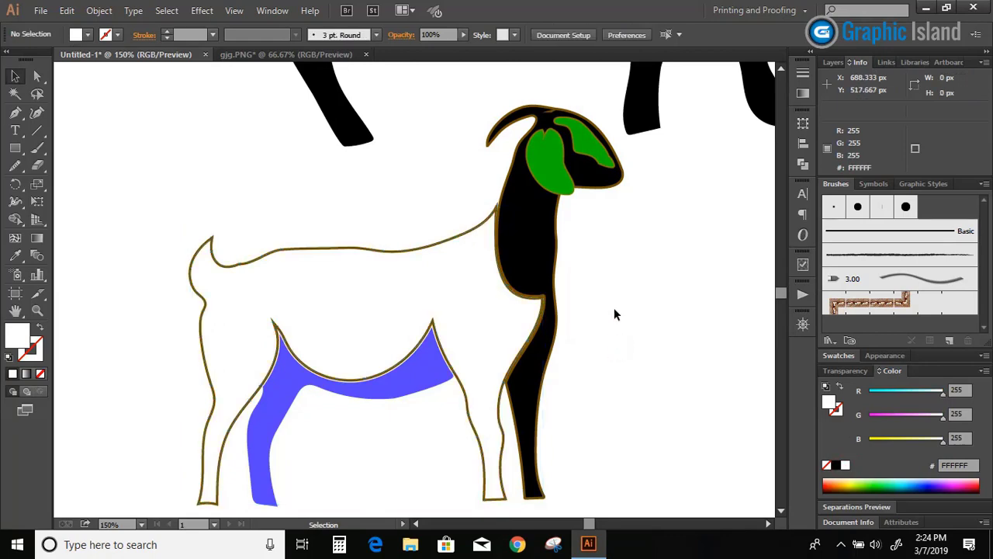
Step: Fill the goat's ear and forehead patch with white
click(543, 155)
click(845, 465)
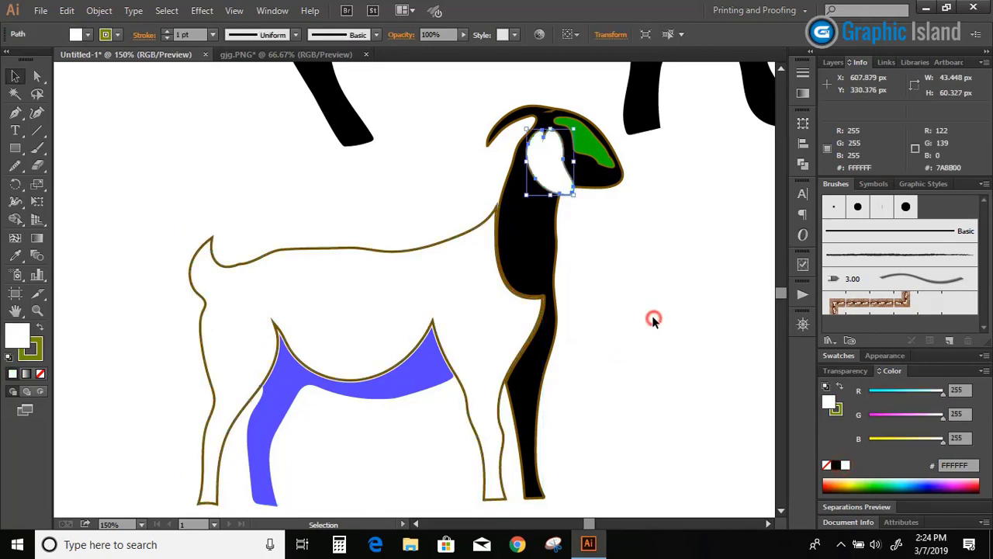
click(652, 308)
click(596, 153)
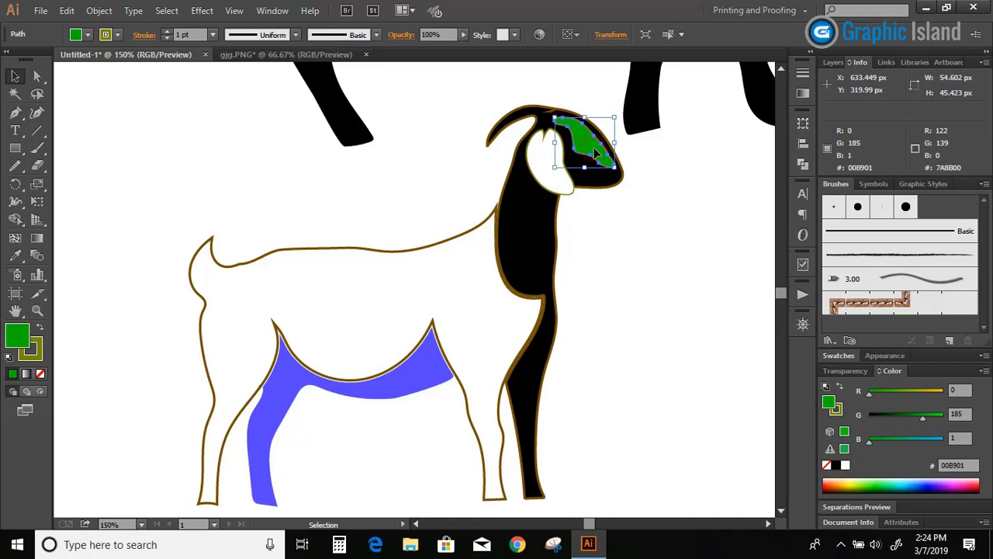
click(846, 466)
click(703, 377)
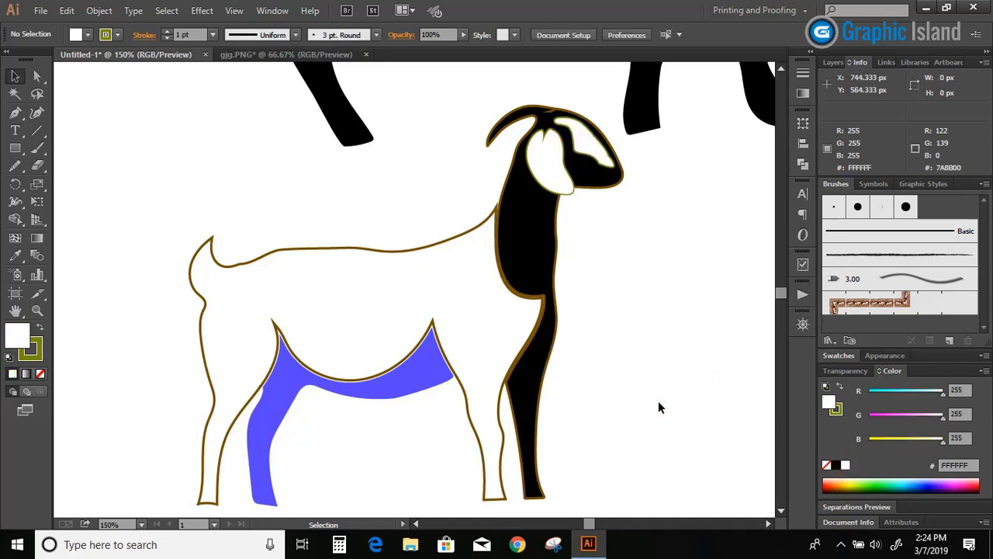
Step: Fill the goat's underbelly and far hind leg with black
click(415, 388)
click(836, 466)
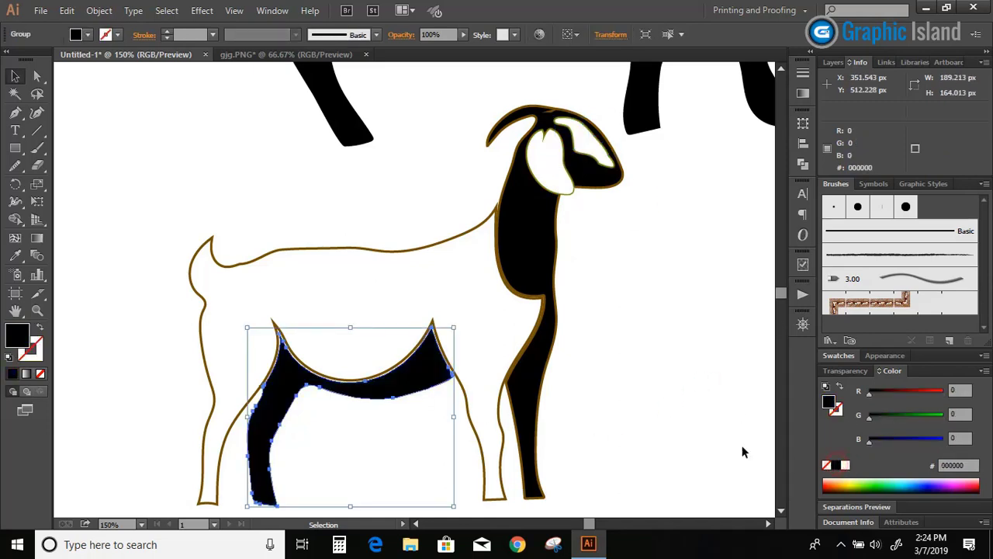
click(637, 372)
Step: Move the whole goat onto the cow silhouette and stretch it to about 403 px tall
key(ctrl+minus)
drag(589, 466, 239, 236)
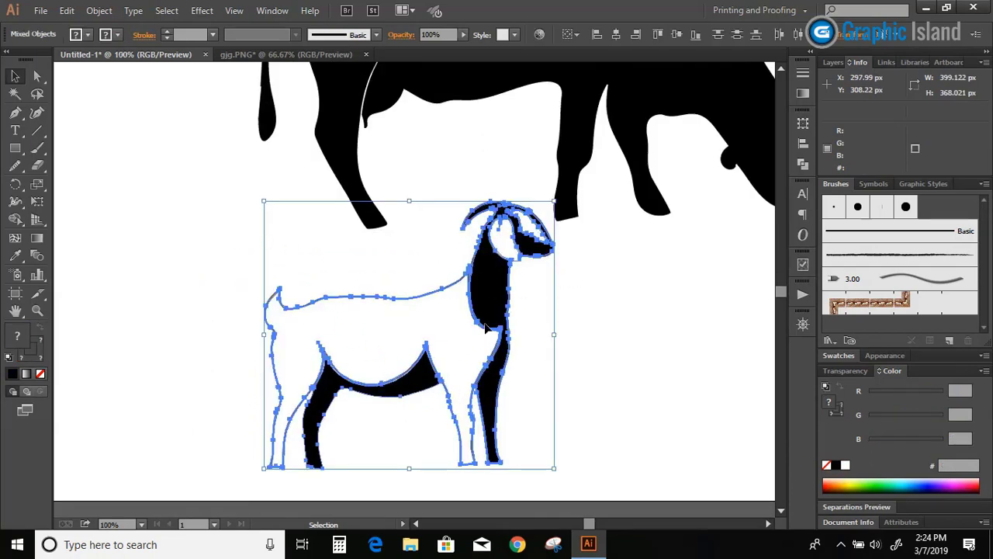
drag(495, 301, 561, 145)
scroll(555, 233, up, 4)
drag(559, 283, 576, 228)
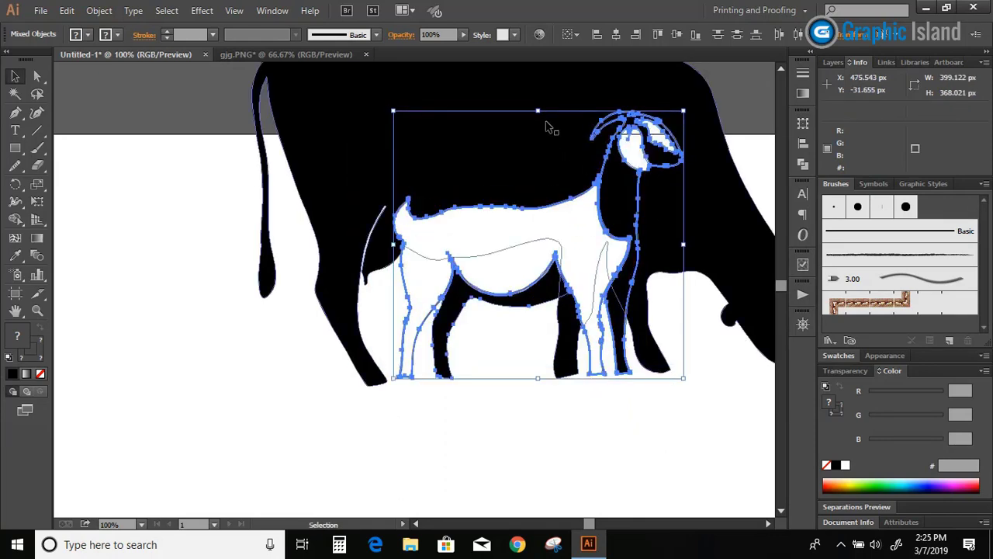
drag(538, 110, 538, 86)
scroll(580, 173, up, 2)
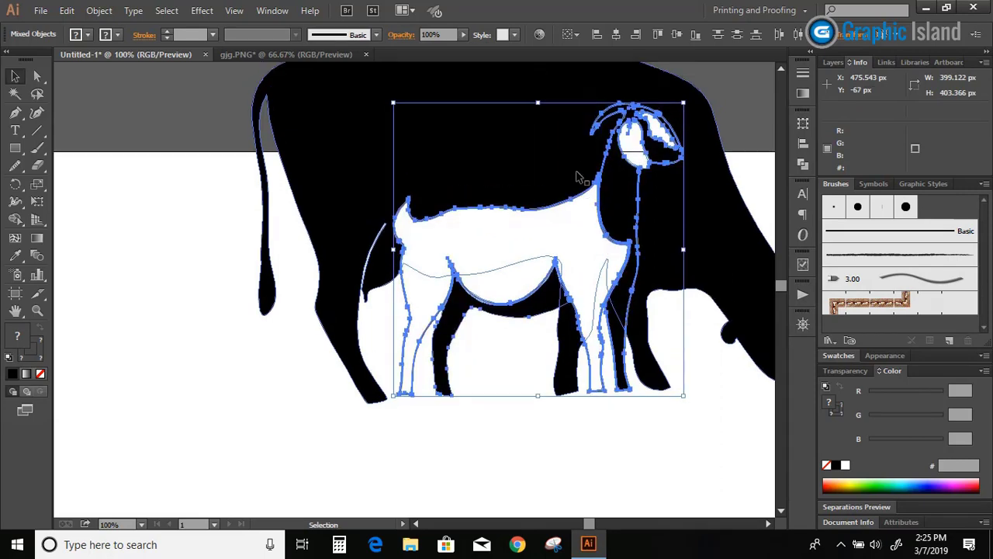
Step: Offset the goat's brown outline path by 5 px with mitered joins
click(99, 10)
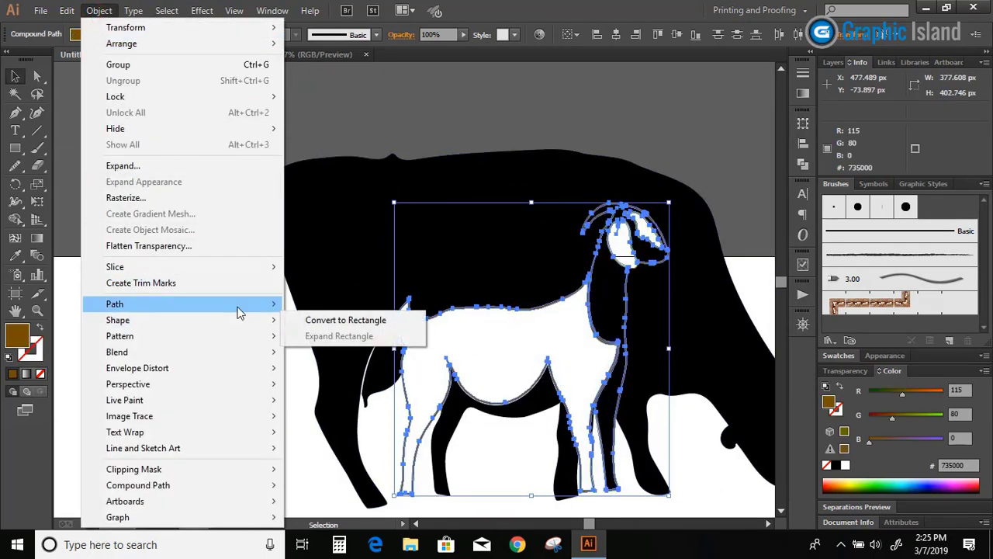
mouse_move(287, 310)
click(330, 357)
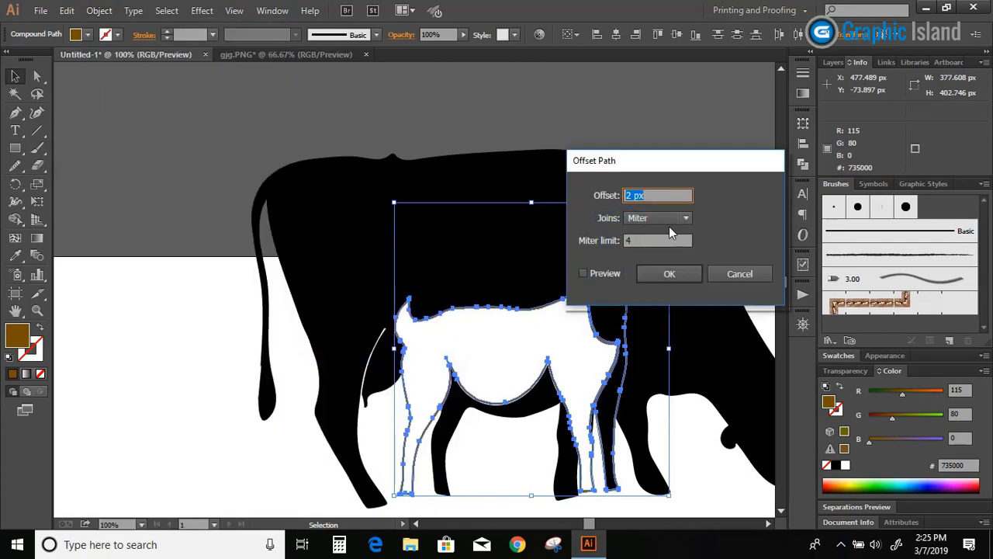
text(5)
click(583, 273)
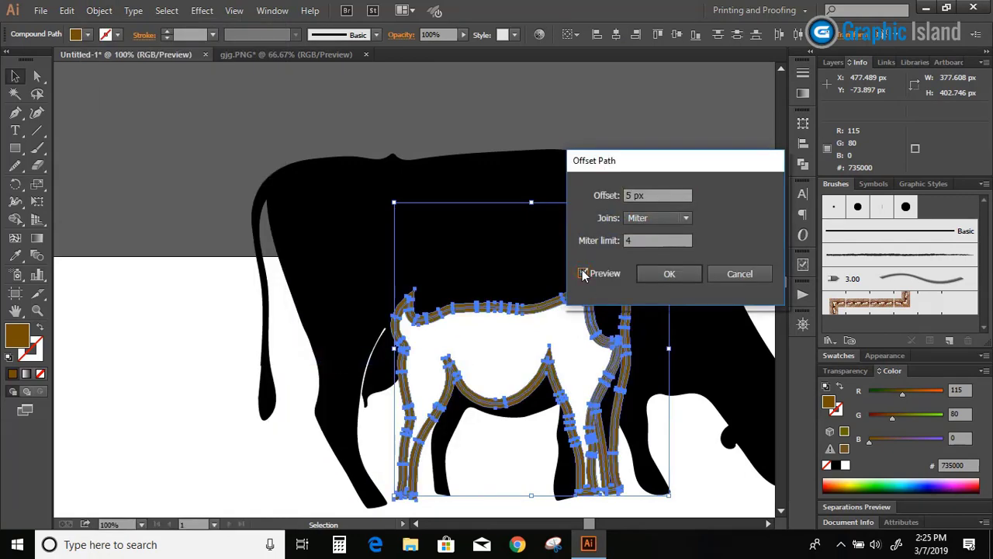
click(666, 274)
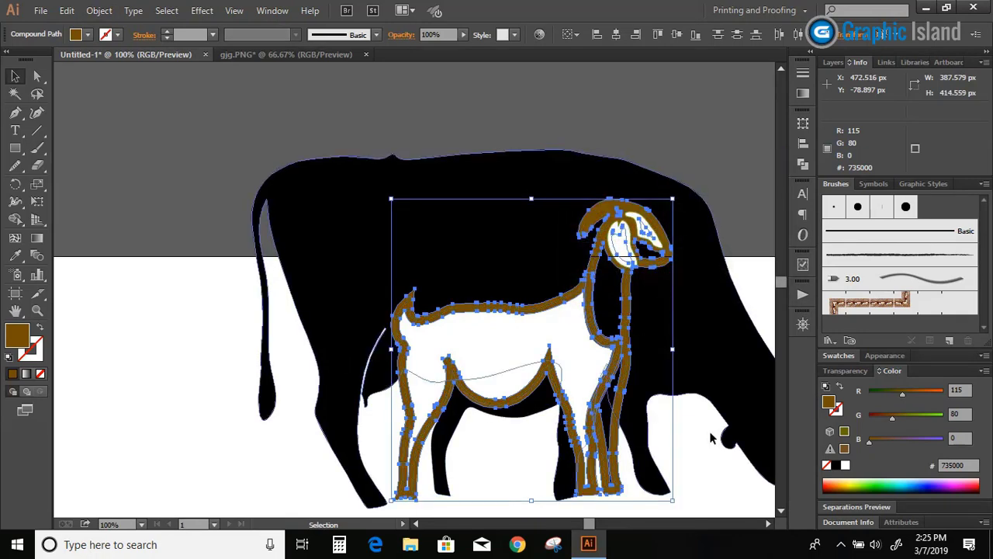
Step: Fill the goat's offset outline with white and deselect it
click(848, 466)
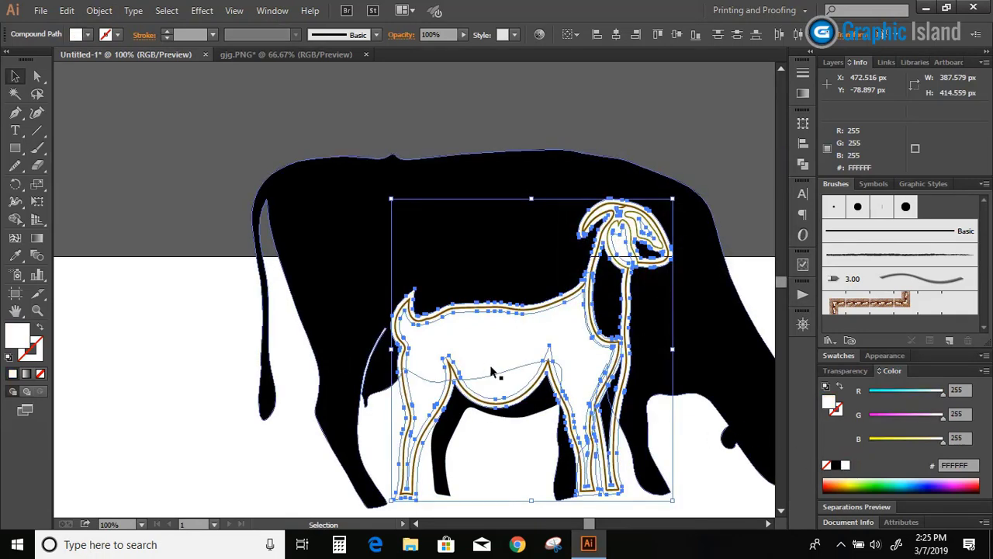
click(299, 137)
drag(490, 306, 497, 264)
key(ctrl+z)
click(209, 433)
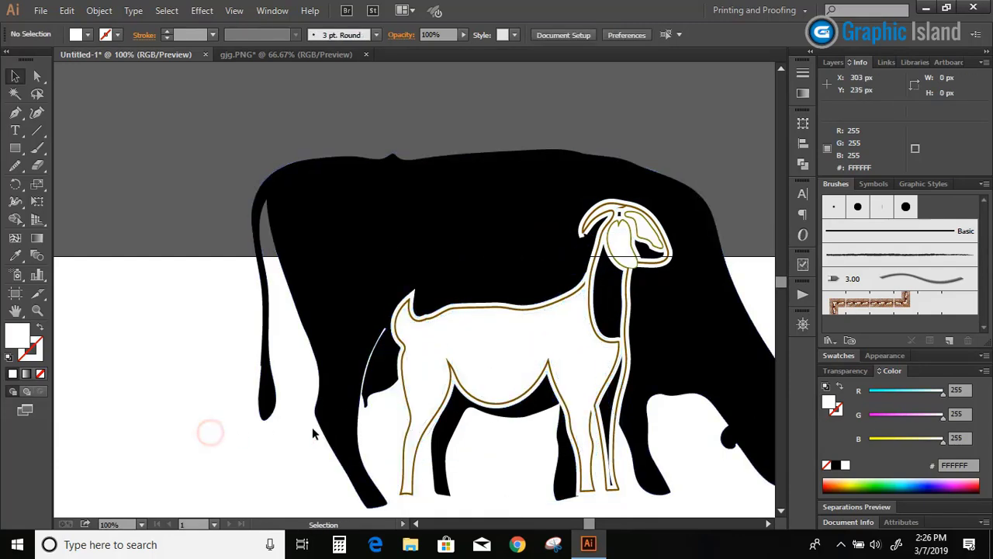
Step: Select all of the cow and goat artwork and activate the Shape Builder for combining the overlapping shapes
click(768, 523)
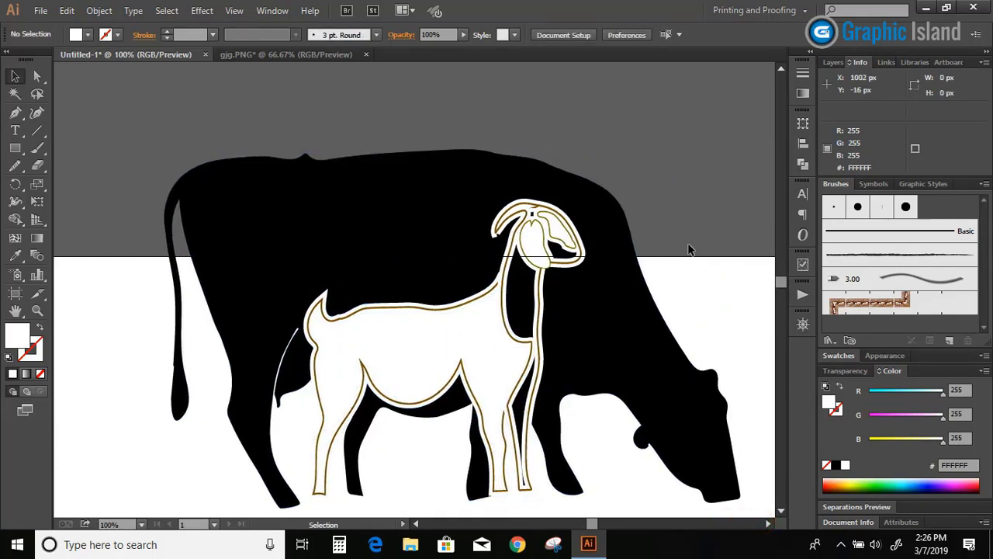
key(ctrl+plus)
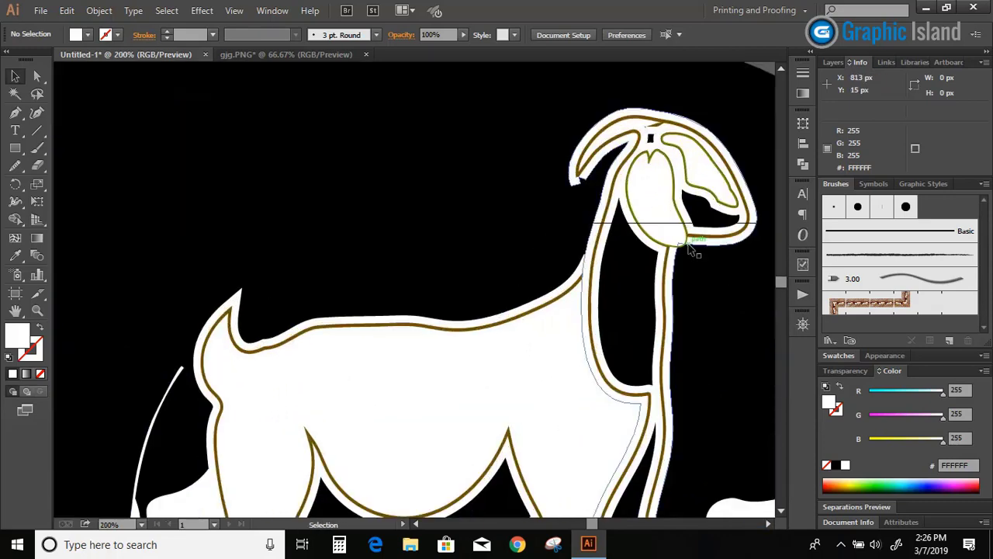
click(420, 319)
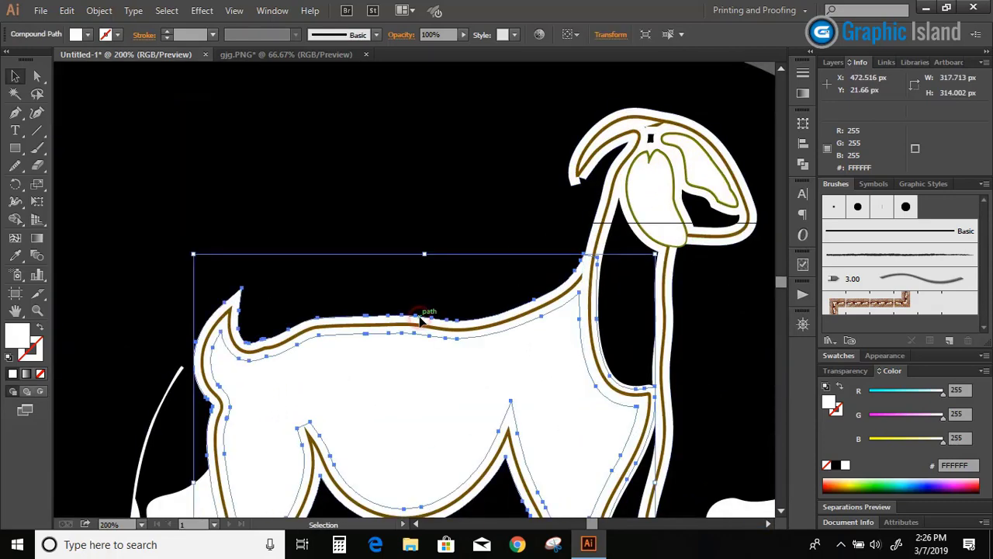
shift+click(594, 226)
shift+click(500, 213)
key(ctrl+a)
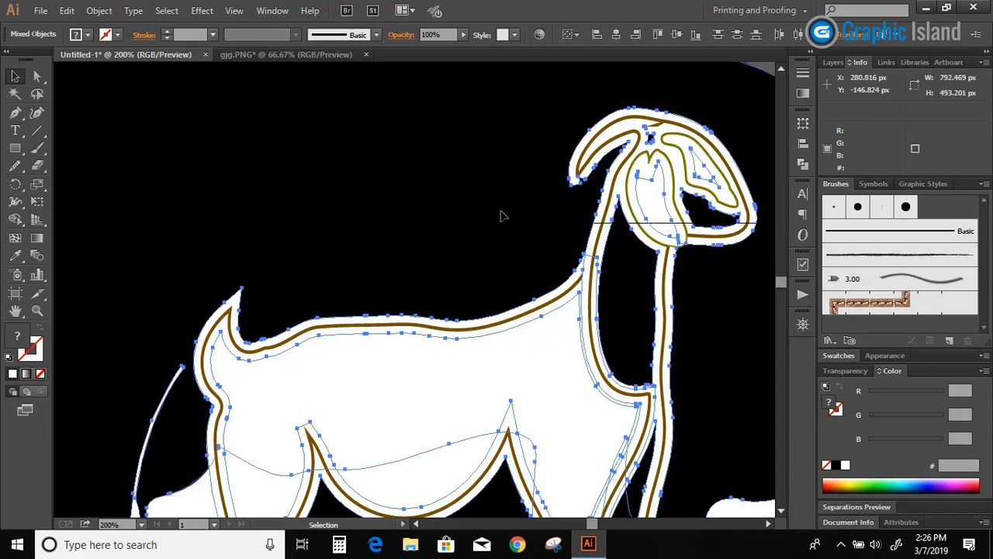
key(shift+m)
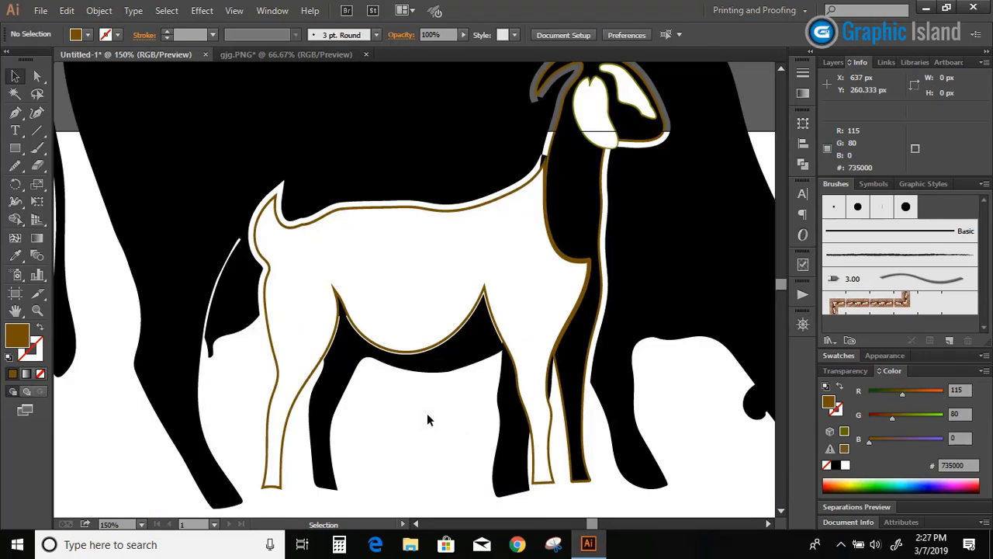
Step: Give the goat's body and head outline paths a 2 pt black stroke and no fill
key(ctrl+minus)
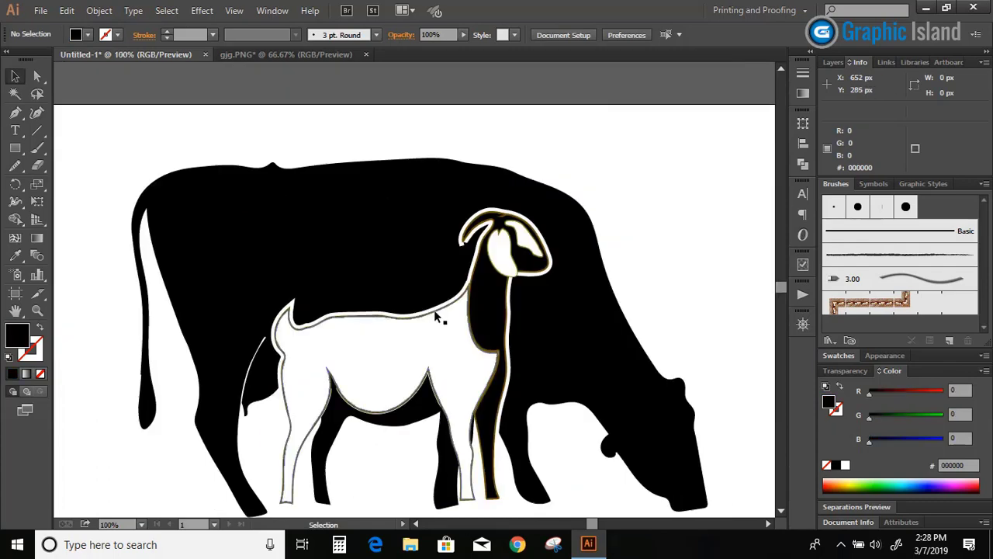
click(436, 314)
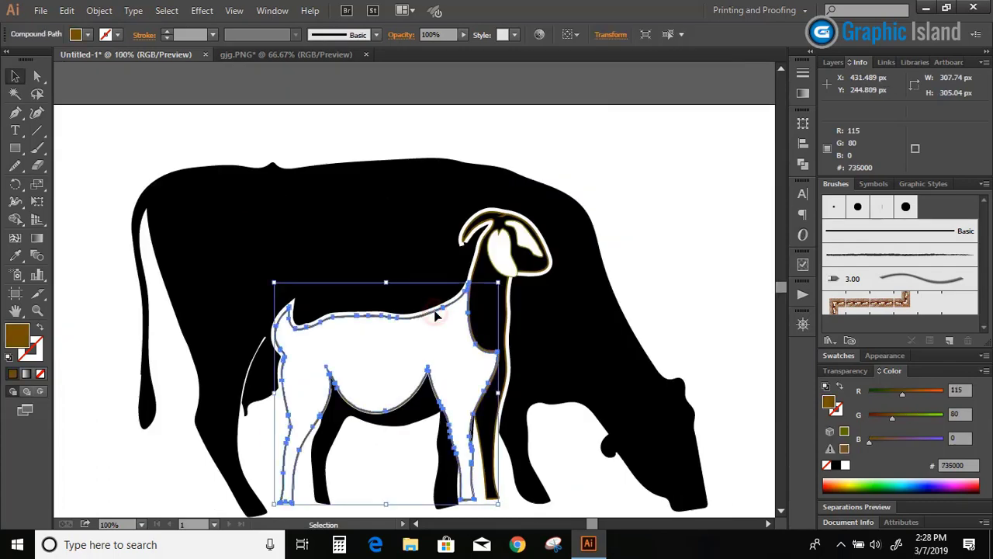
shift+click(480, 266)
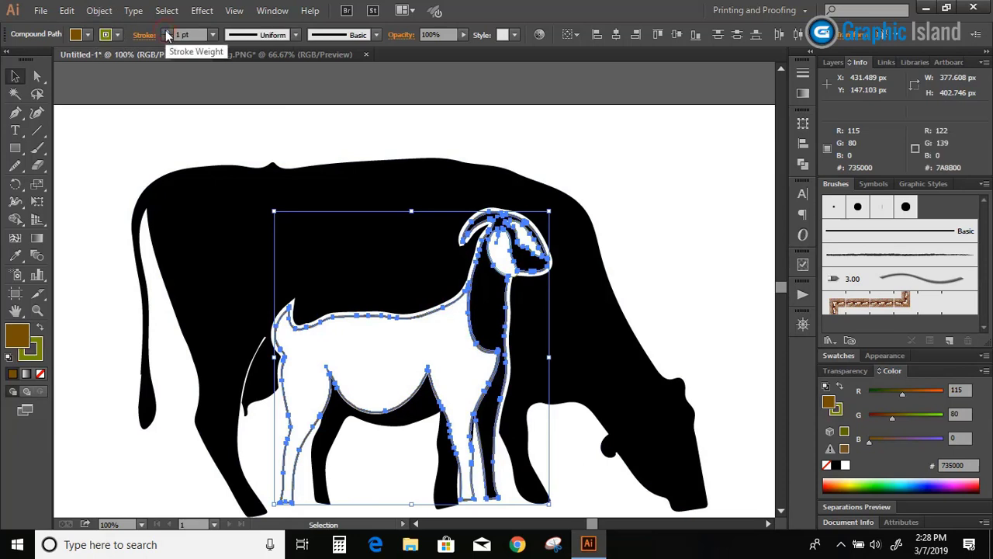
click(166, 33)
click(40, 374)
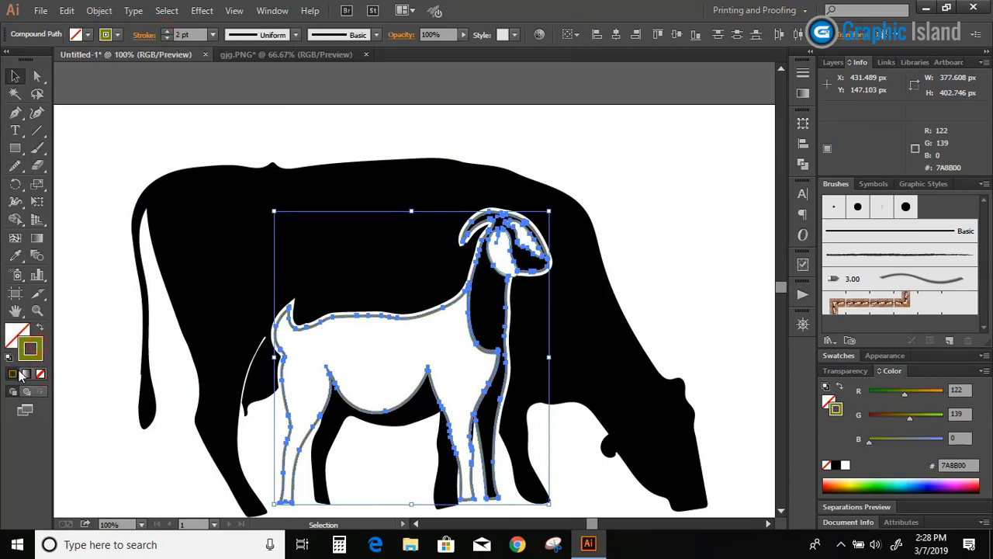
click(846, 465)
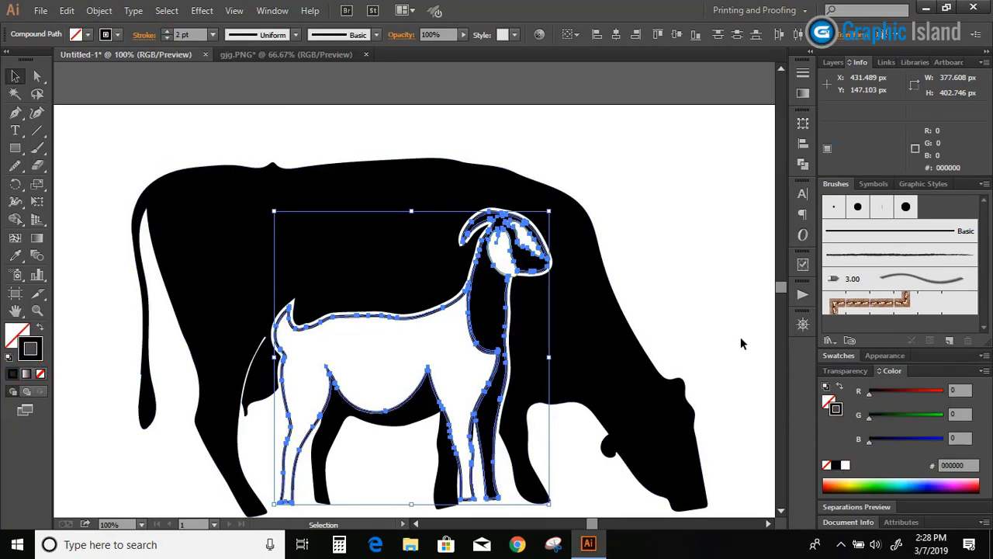
Step: Expand the fill and stroke of the goat's outline paths into shapes and deselect them
click(99, 10)
click(128, 168)
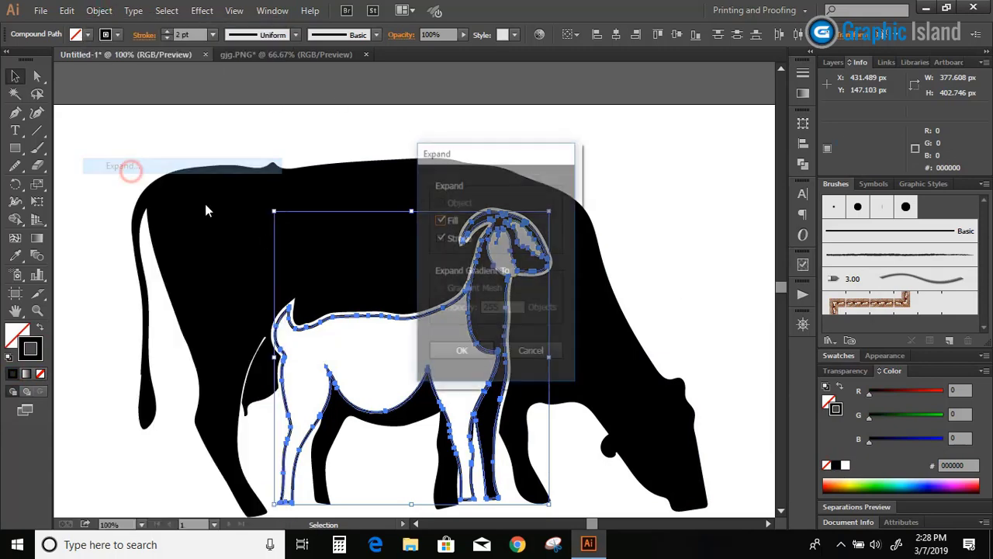
click(460, 355)
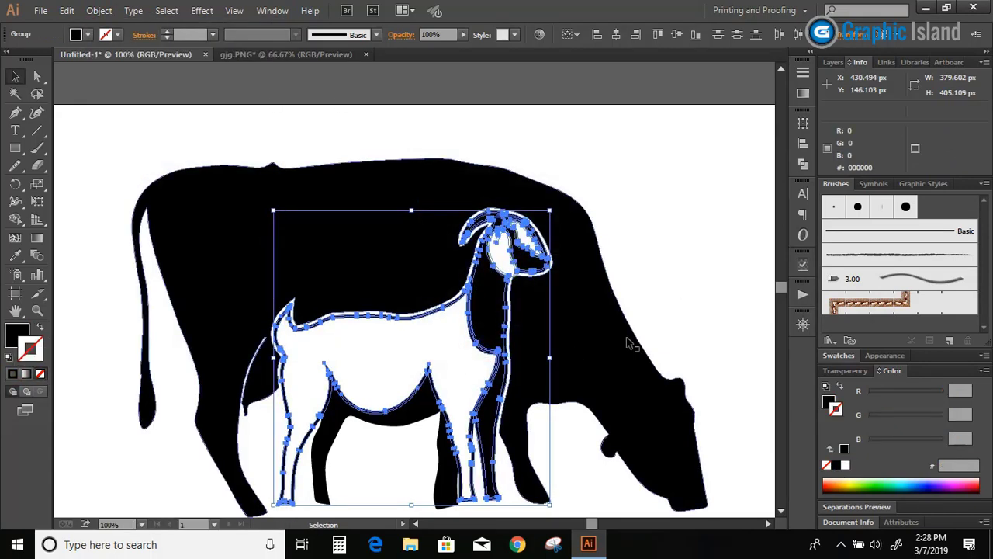
click(745, 204)
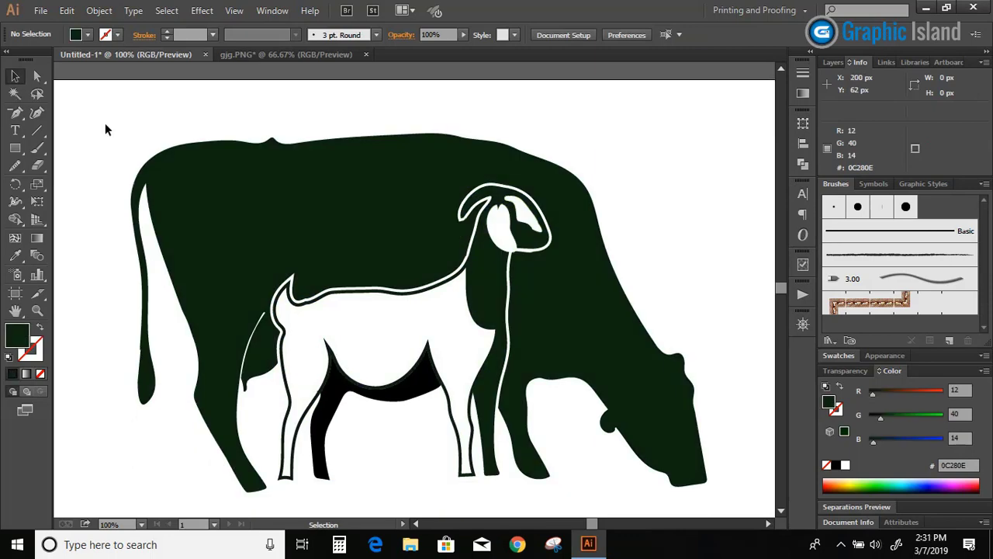
Step: Recolor the goat's black underbelly and far hind leg with the dark green sampled from the cow, then deselect
click(326, 388)
click(15, 255)
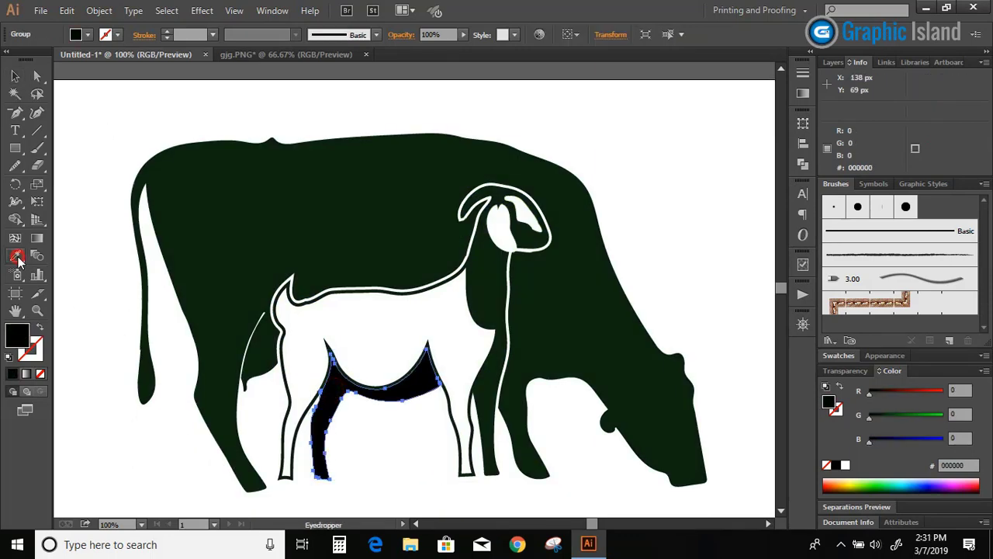
click(265, 227)
click(15, 75)
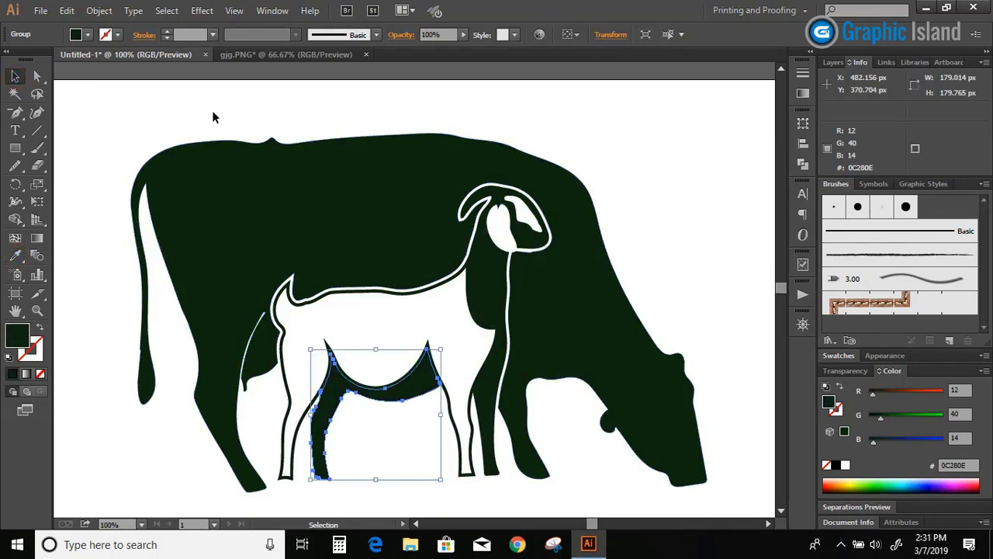
click(214, 117)
Step: Draw a small pointed dark green shadow with the Pen tool at the inner top of the goat's near front leg
key(ctrl+plus)
key(ctrl+plus)
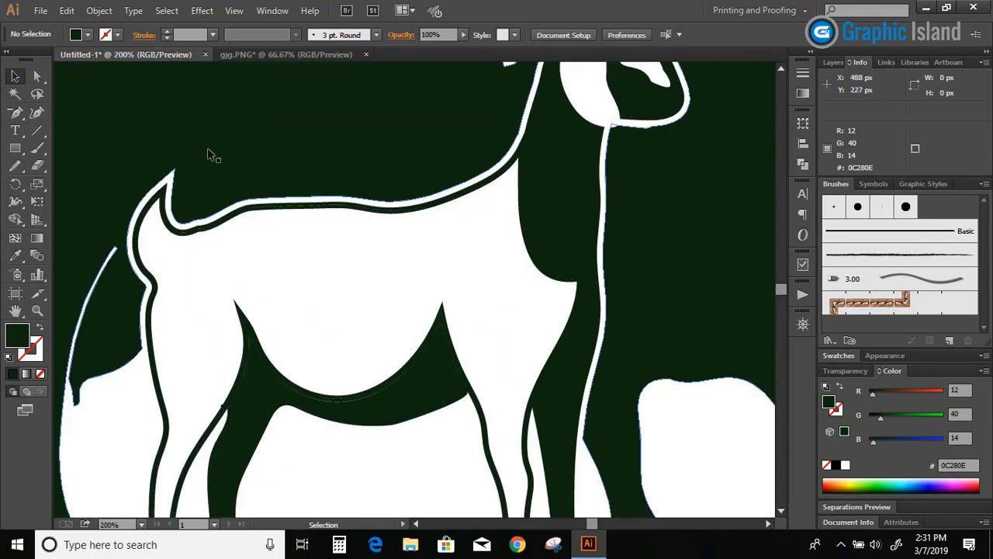
drag(19, 116, 46, 113)
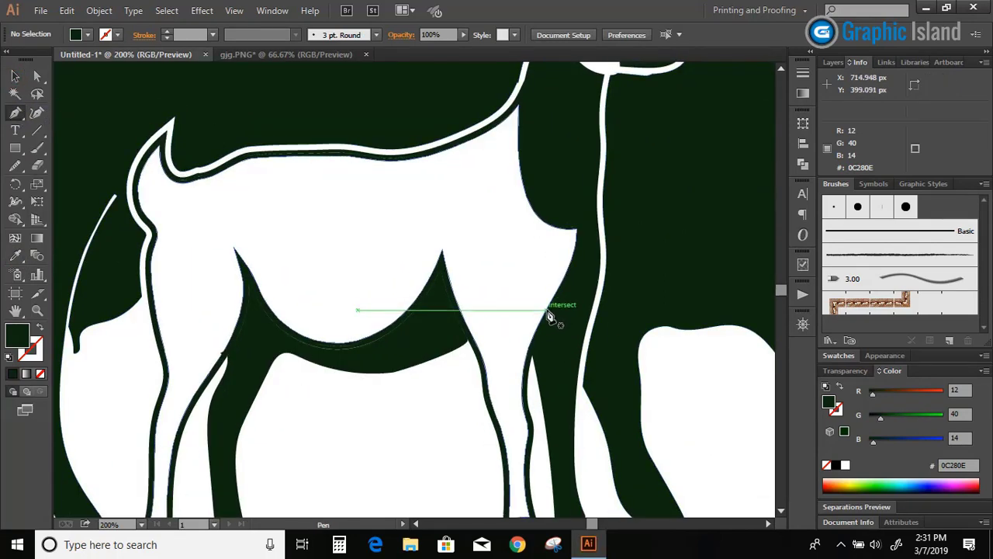
click(540, 322)
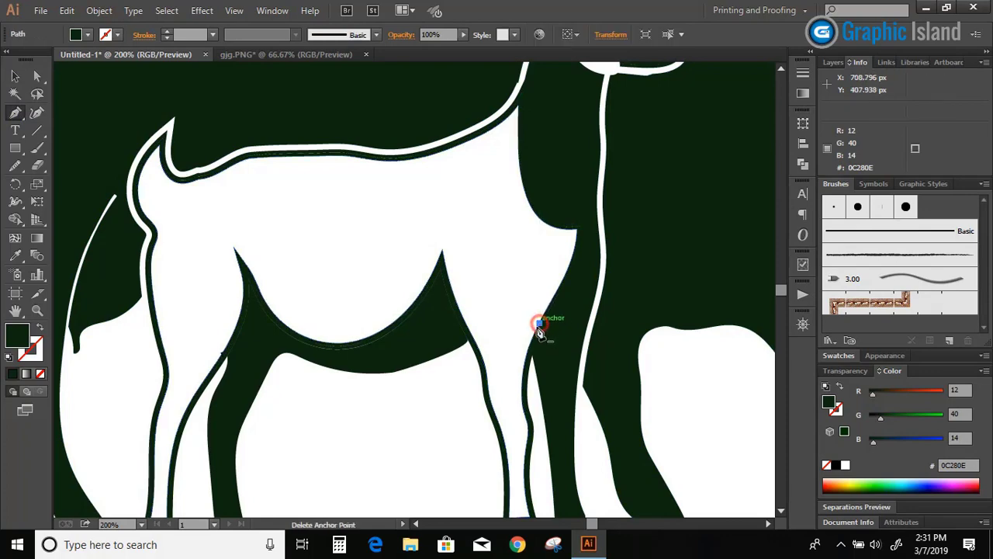
click(508, 376)
click(509, 374)
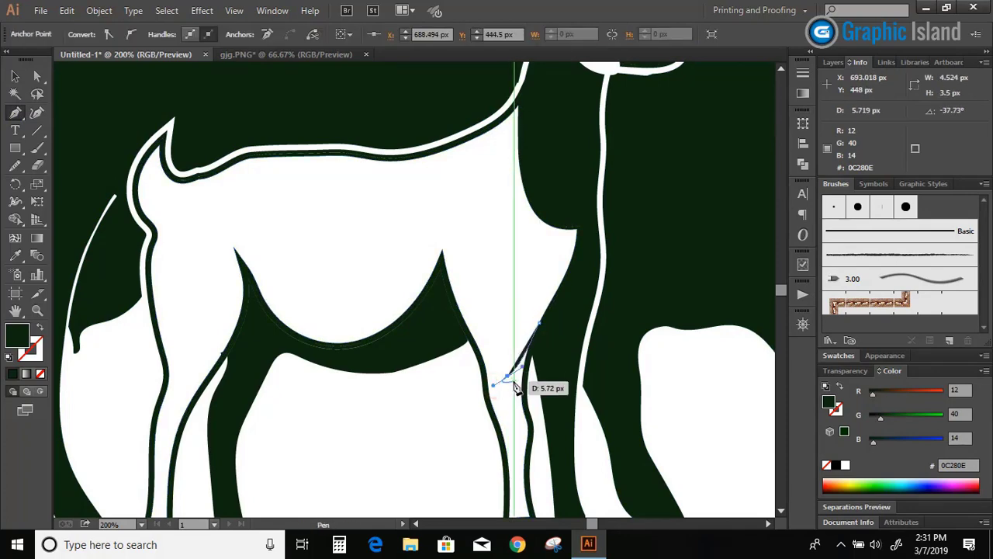
drag(509, 373, 531, 374)
drag(538, 323, 536, 324)
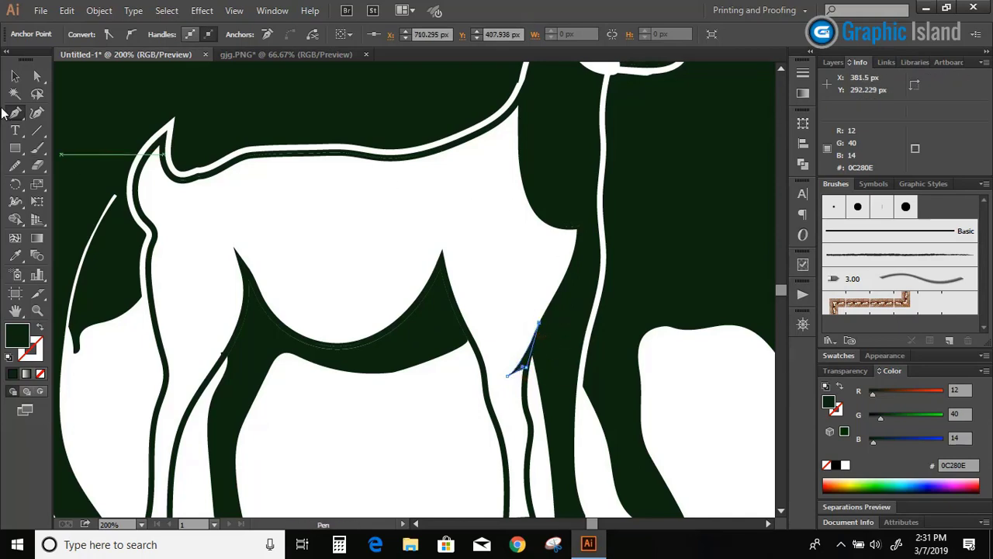
click(15, 76)
click(685, 401)
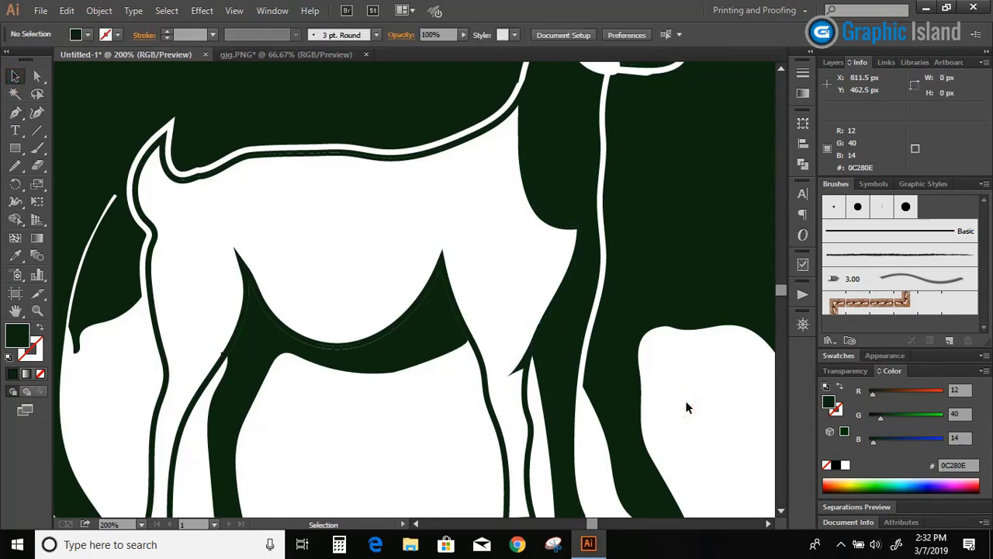
Step: Draw a curved dark green shadow wedge about 37 by 45 px at the inner knee of the goat's near hind leg
scroll(686, 400, down, 2)
click(15, 112)
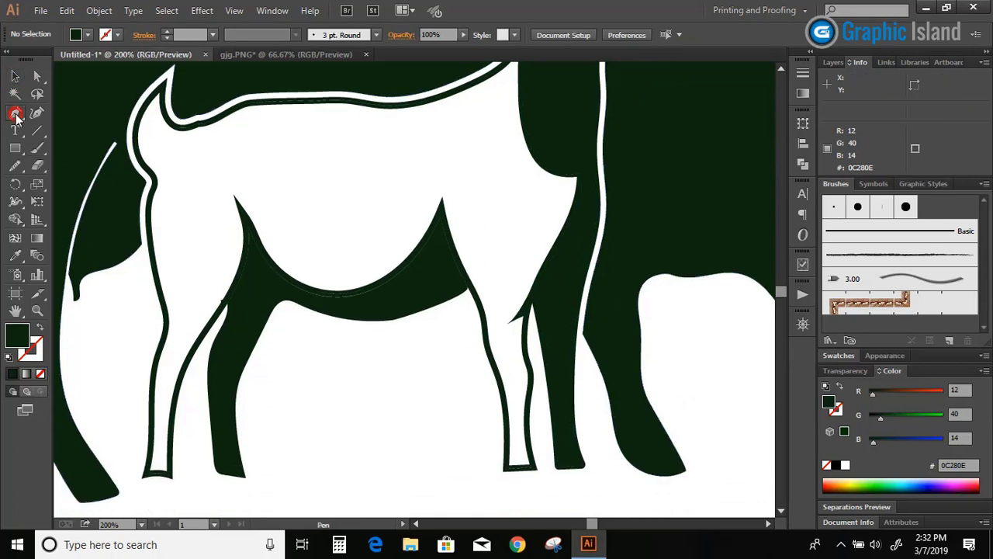
click(223, 305)
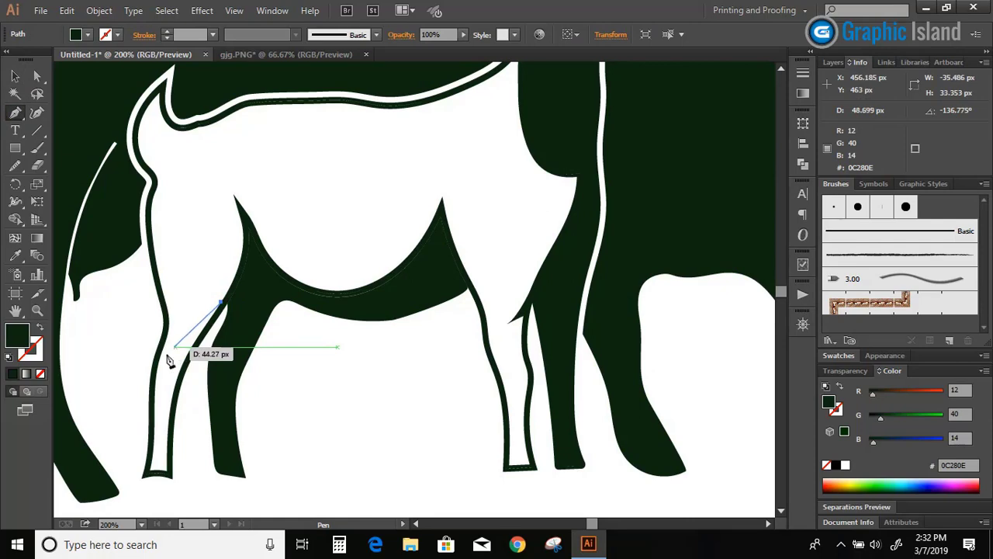
drag(168, 356, 177, 386)
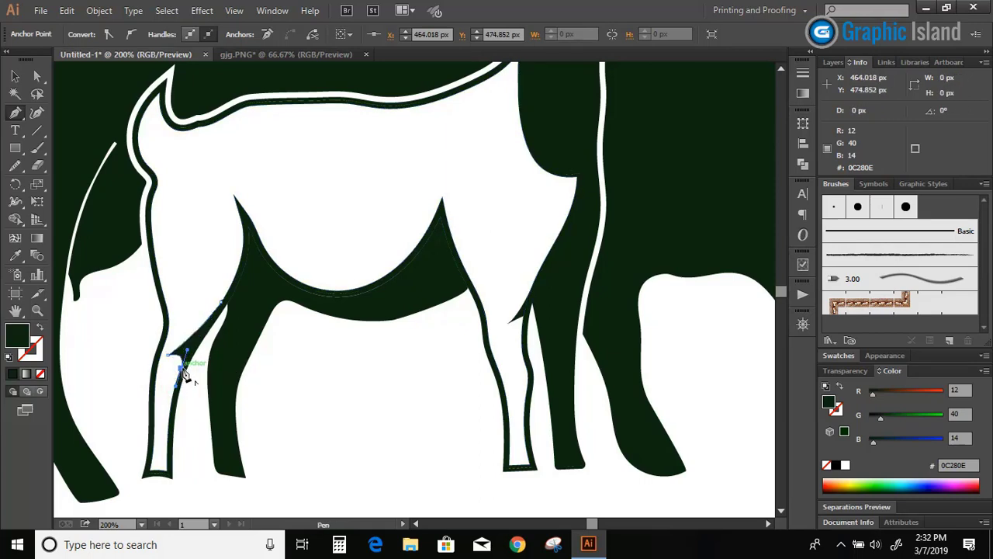
click(182, 367)
click(201, 329)
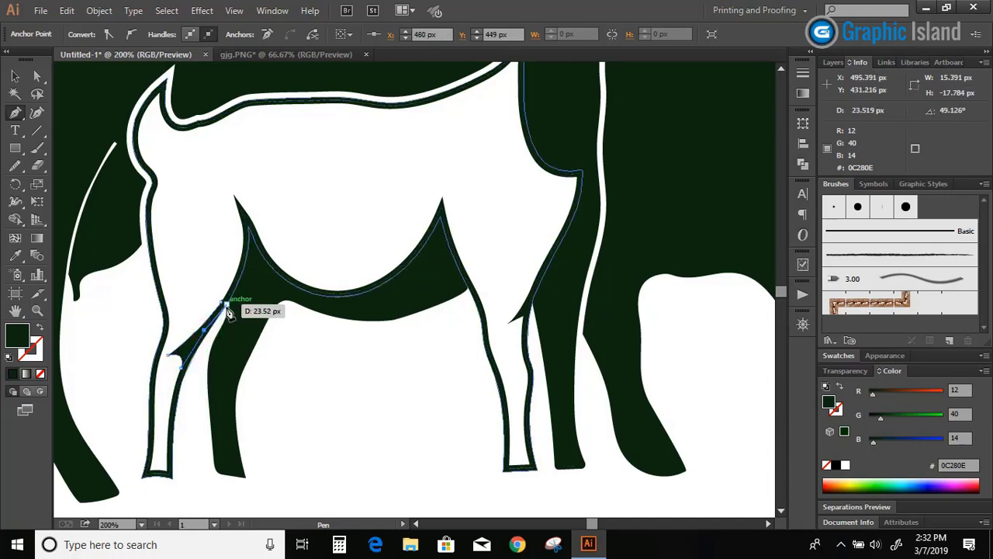
click(224, 307)
key(v)
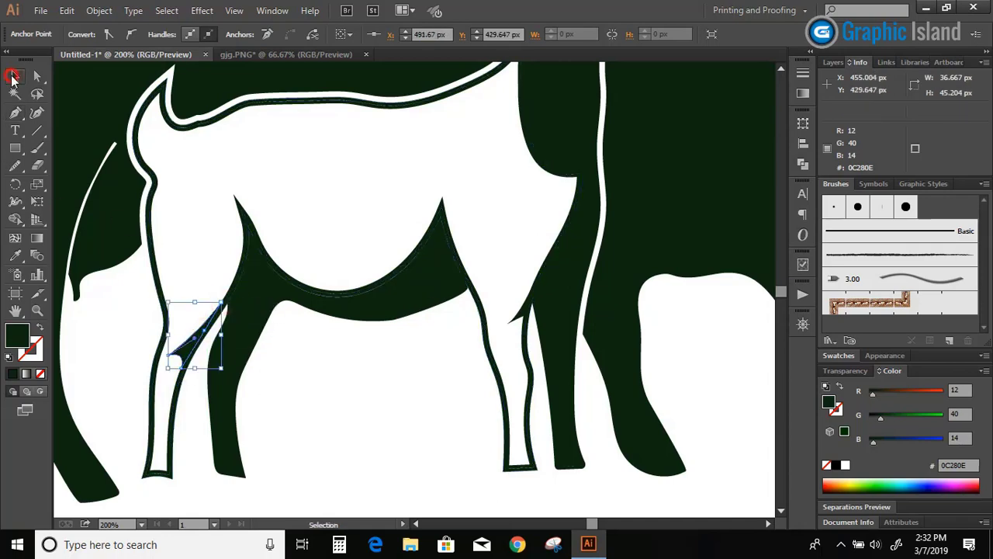
click(351, 394)
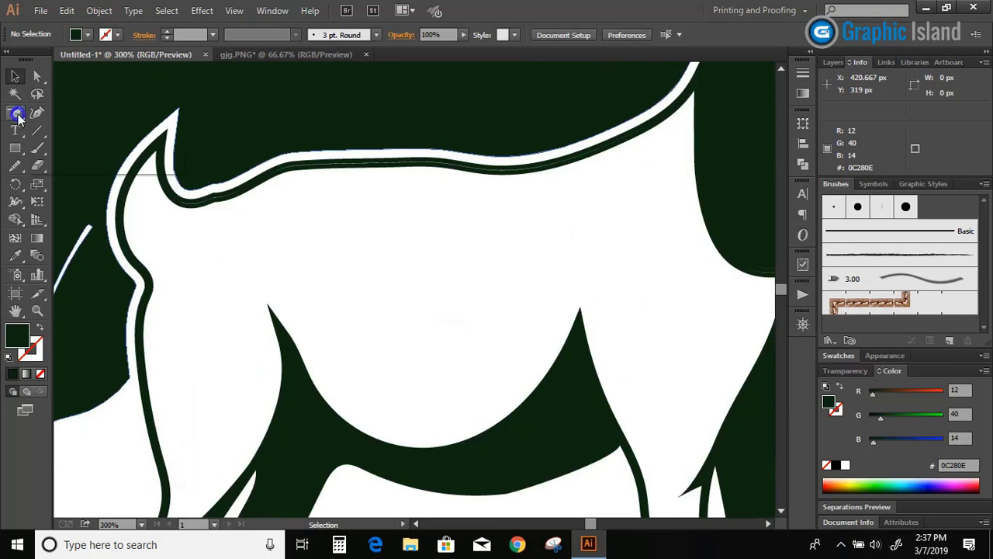
Step: Draw a curved, pointed dark green notch with the Pen tool on the goat's rump just below the tail
key(p)
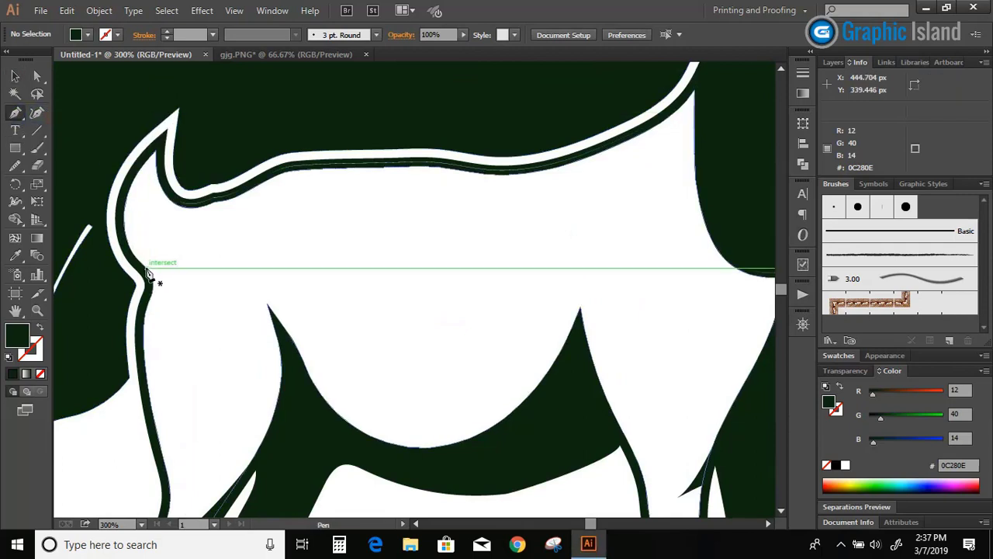
click(146, 269)
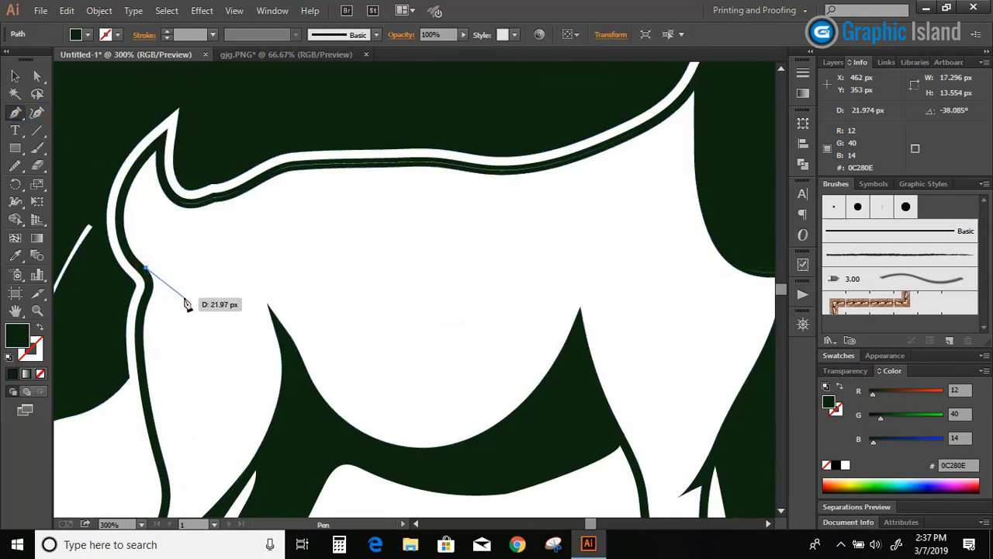
drag(164, 292, 197, 279)
click(179, 285)
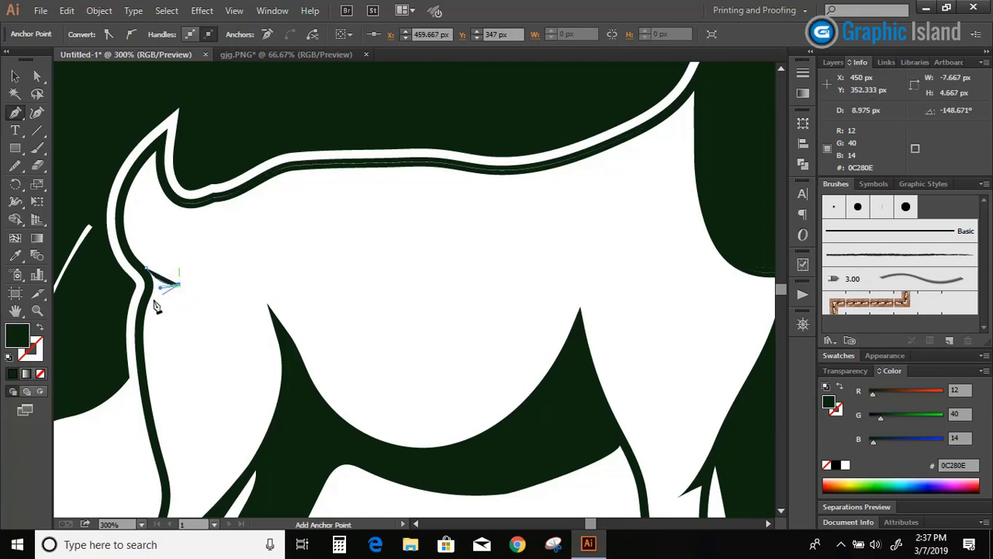
drag(142, 324, 146, 269)
click(147, 269)
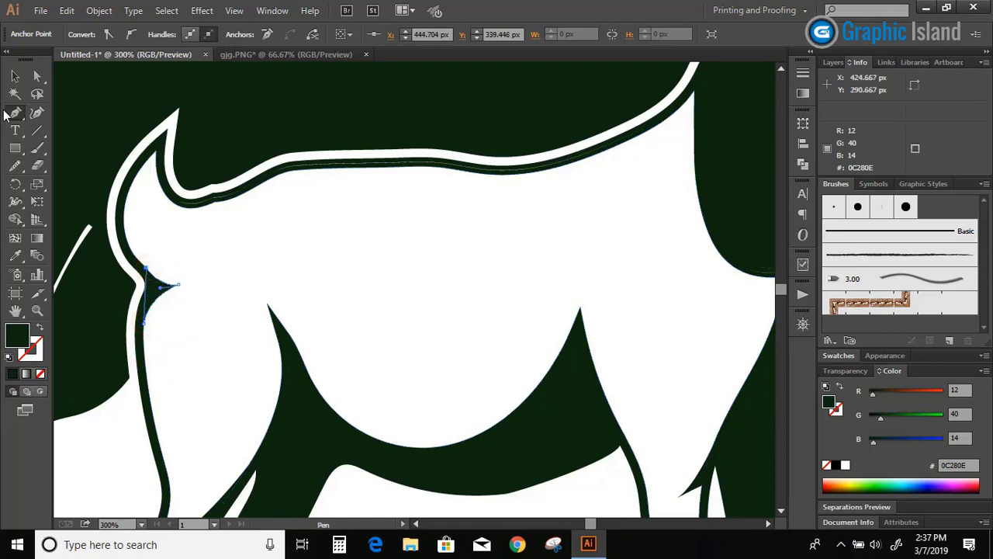
click(16, 76)
click(114, 432)
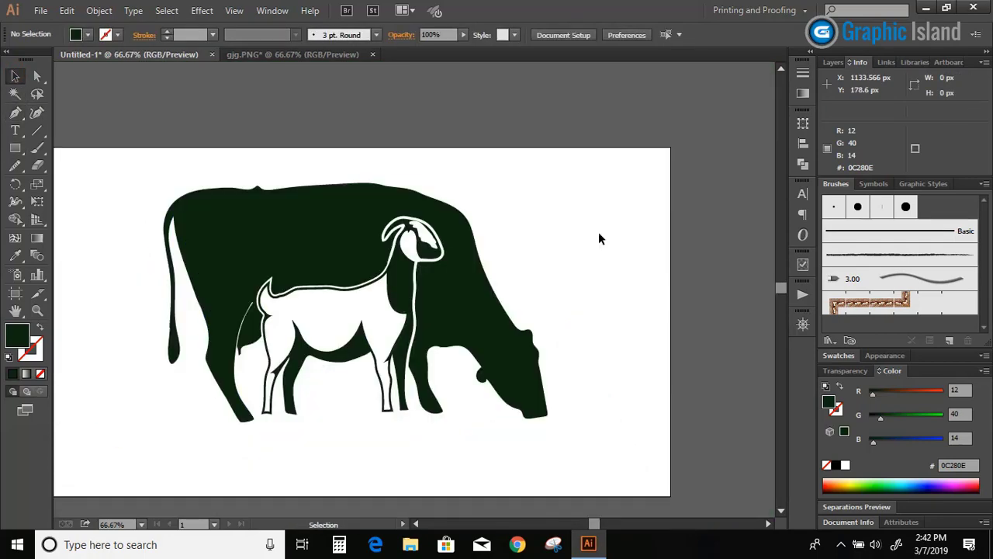
Step: Open the seagull photo sfdsfd from the Desktop
click(41, 10)
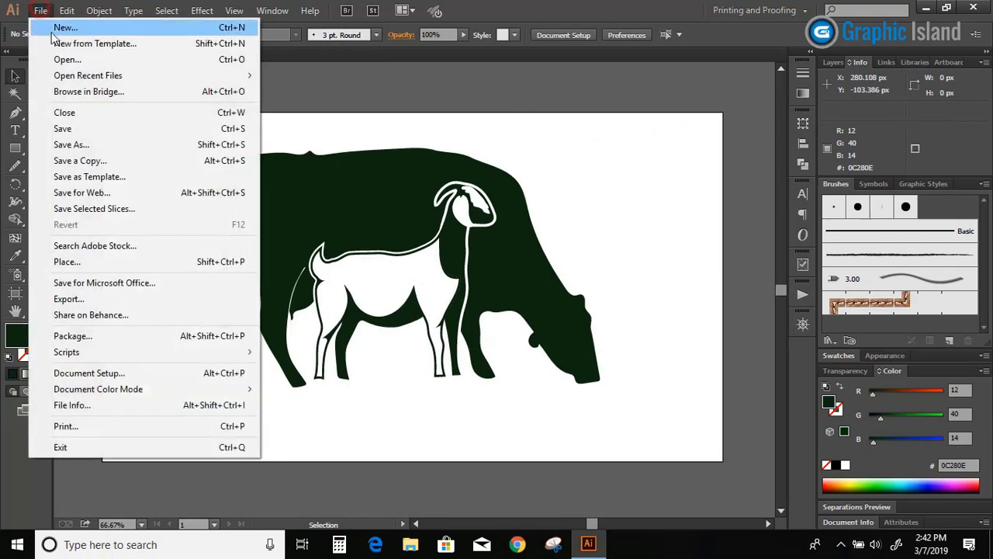
click(76, 58)
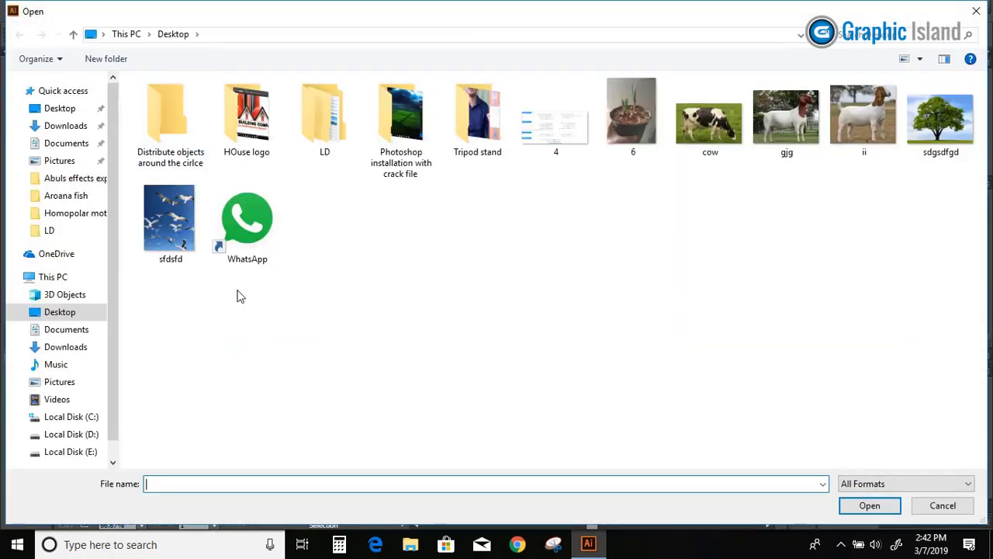
double_click(174, 220)
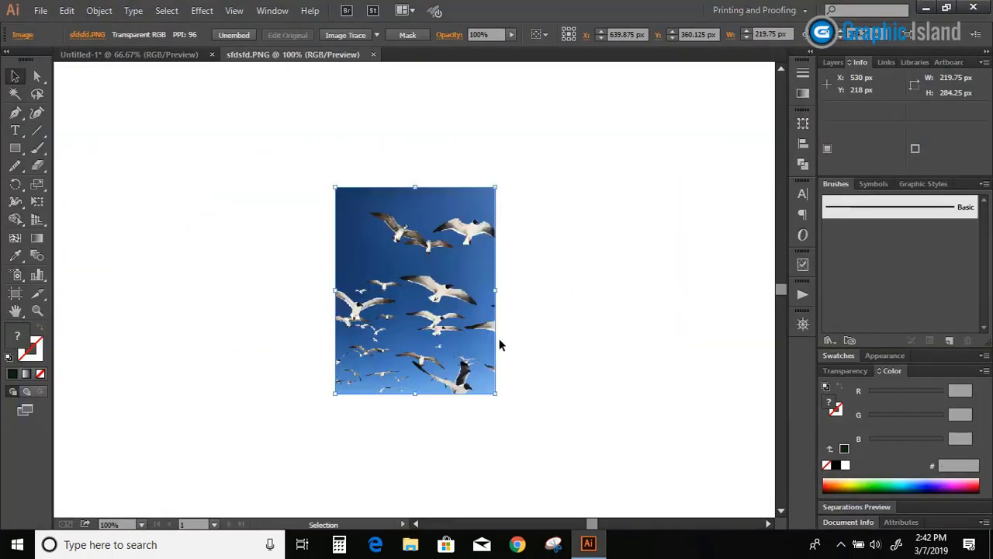
Step: Enlarge the seagull photo proportionally around its centre so that it fills most of the view height
drag(497, 394, 688, 492)
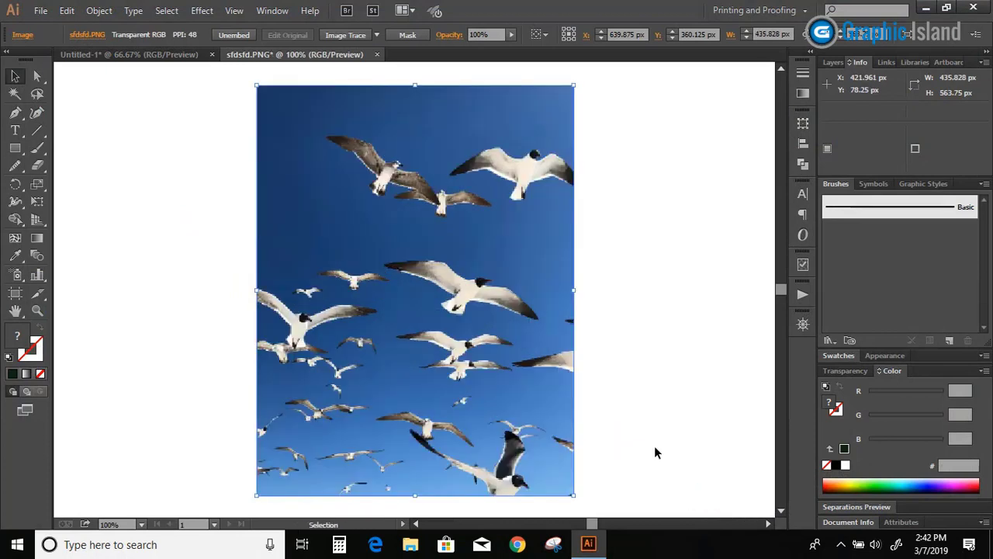
scroll(647, 337, up, 1)
drag(575, 121, 613, 80)
click(671, 293)
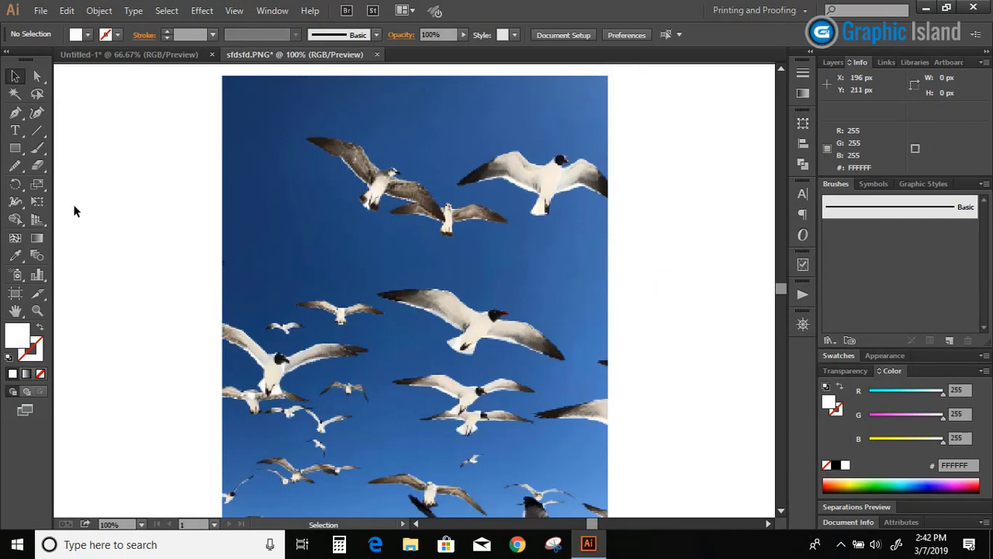
Step: Trace the large gull in the middle of the photo with the Pencil tool as a closed outline about 259 by 100 px
drag(14, 165, 65, 163)
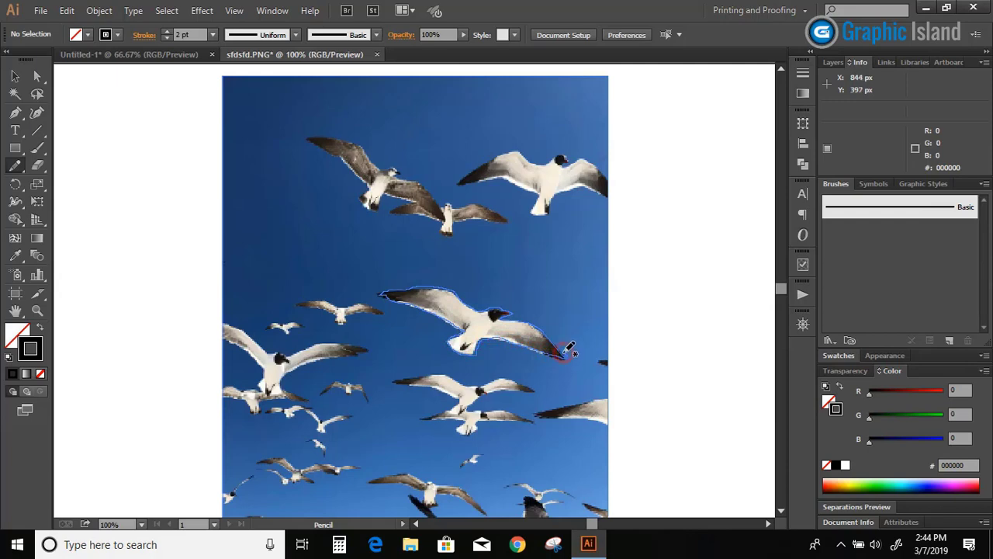
drag(565, 358, 565, 357)
click(16, 76)
click(162, 237)
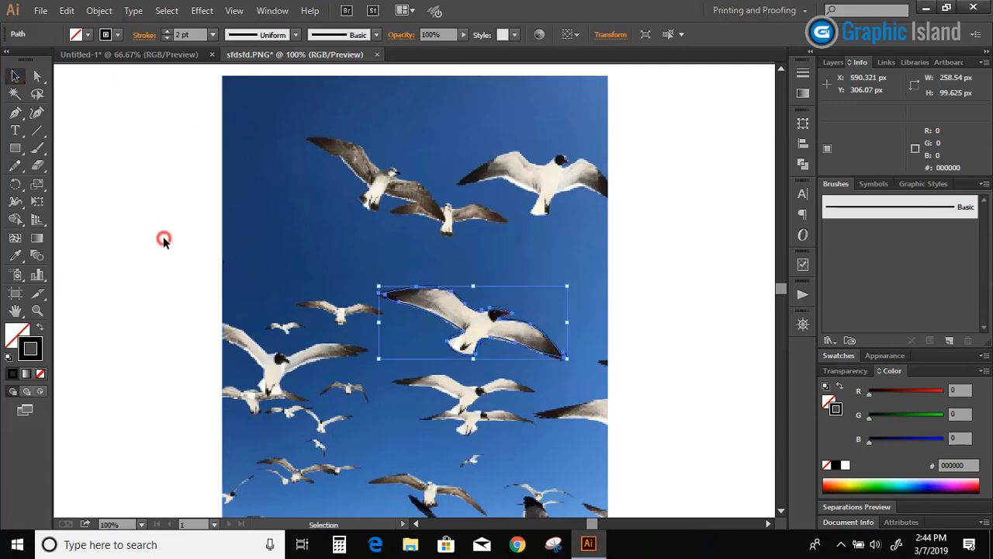
Step: Bring the gull outline into the Untitled-1 document below the cow's tail and redraw its pointed wing tip with the Pencil tool
drag(406, 295, 199, 373)
click(258, 414)
mouse_move(258, 414)
mouse_down()
mouse_move(215, 394)
mouse_move(198, 371)
mouse_up()
click(15, 165)
click(72, 186)
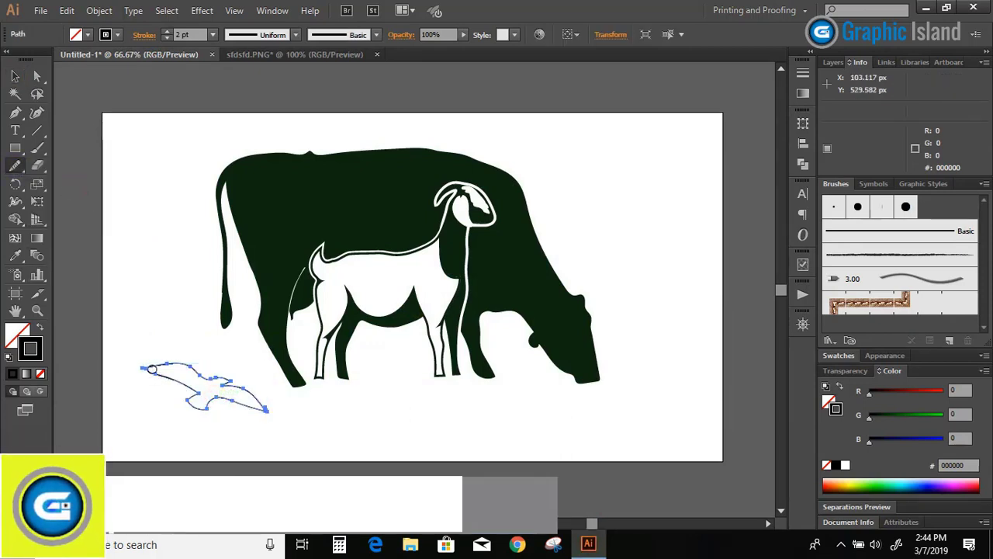
drag(127, 363, 181, 370)
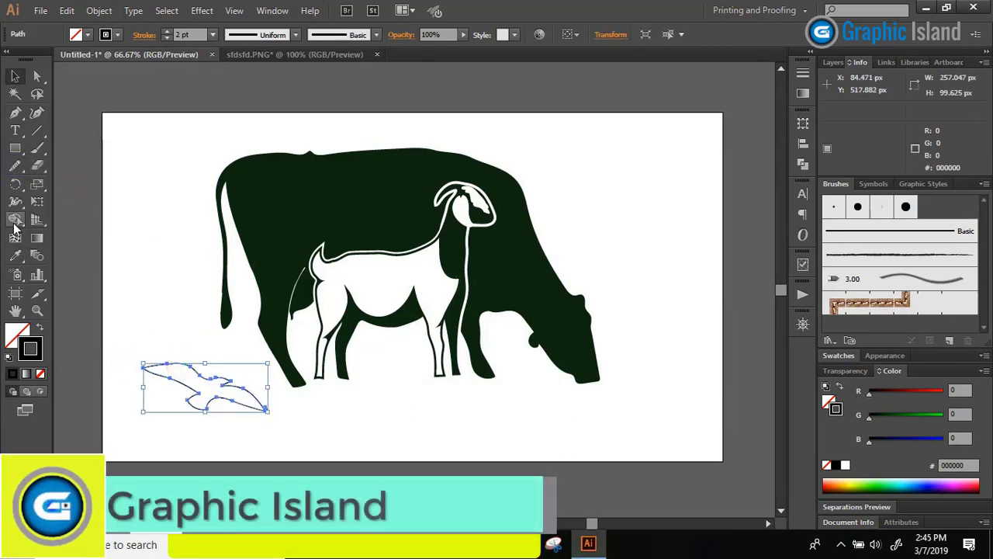
Step: Fill the gull outline with black using the Shape Builder tool
click(15, 221)
click(836, 465)
click(200, 393)
key(v)
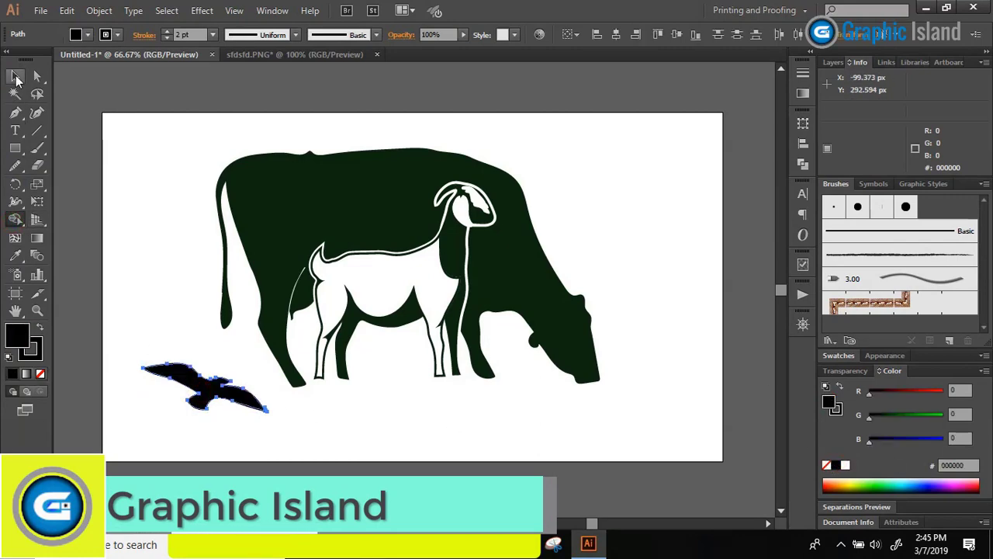
click(155, 294)
Step: Move the black bird beside the cow's neck and delete the stray fragment left at its old place
drag(204, 392, 588, 274)
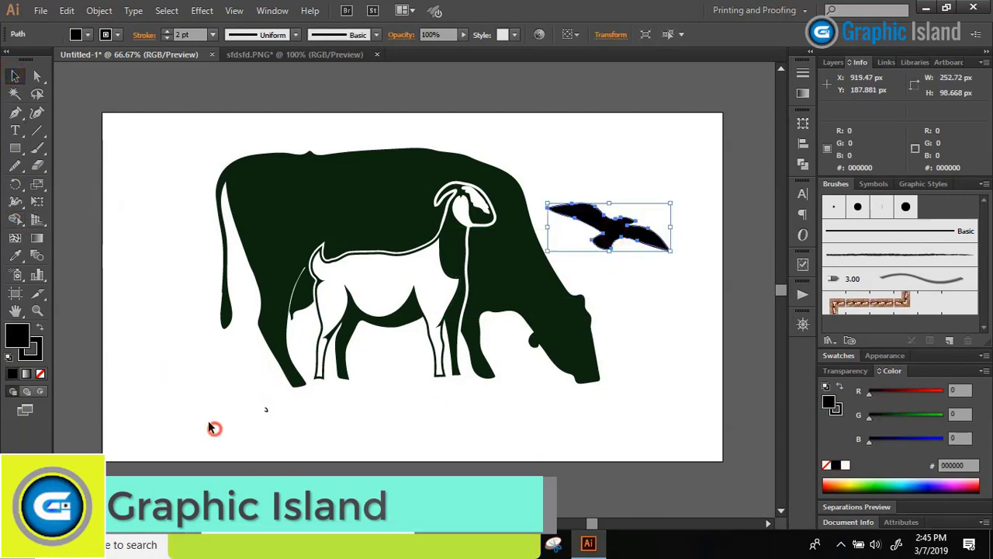
drag(163, 393, 281, 445)
scroll(512, 449, up, 2)
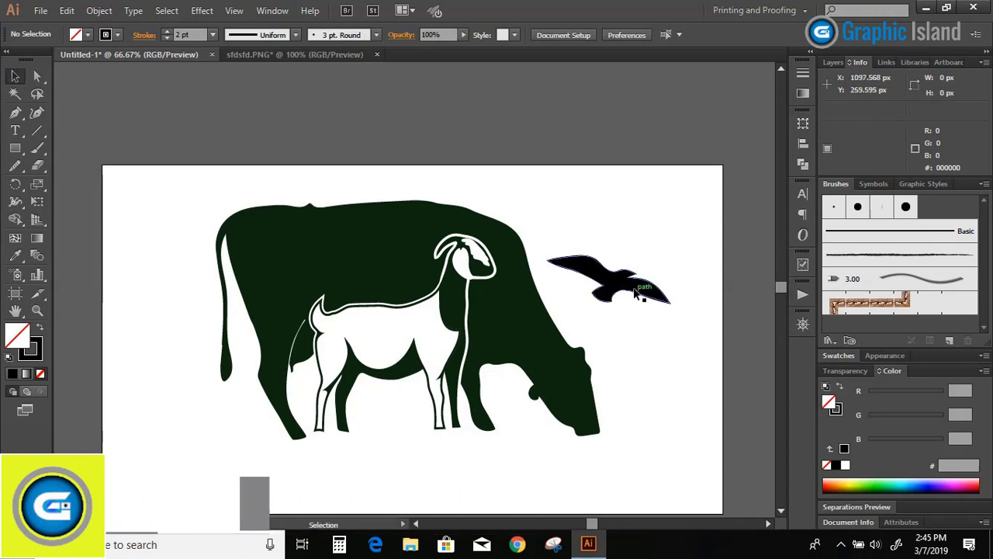
Step: Move the bird higher above the cow's head and shrink it to about 118 by 46 px
drag(637, 290, 645, 250)
drag(681, 216, 665, 228)
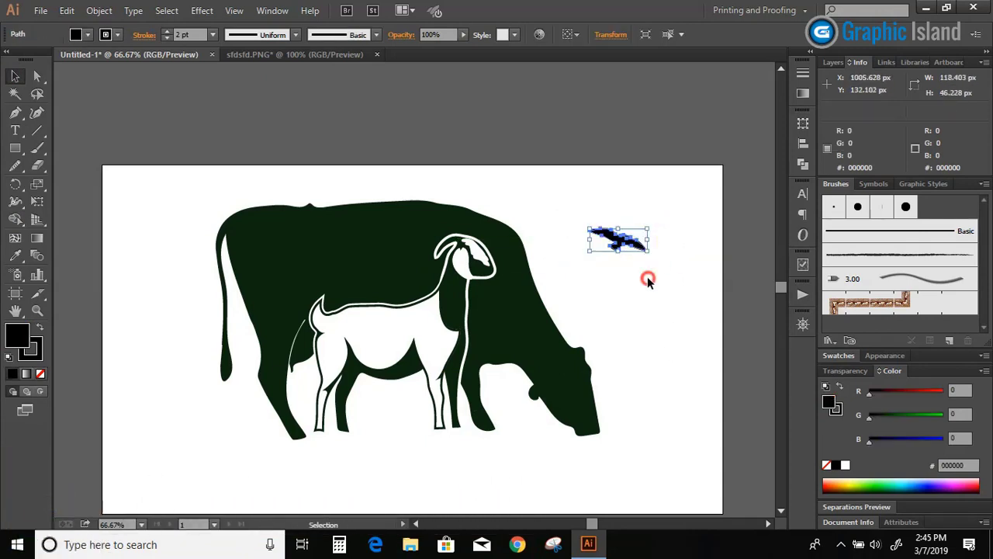
click(650, 278)
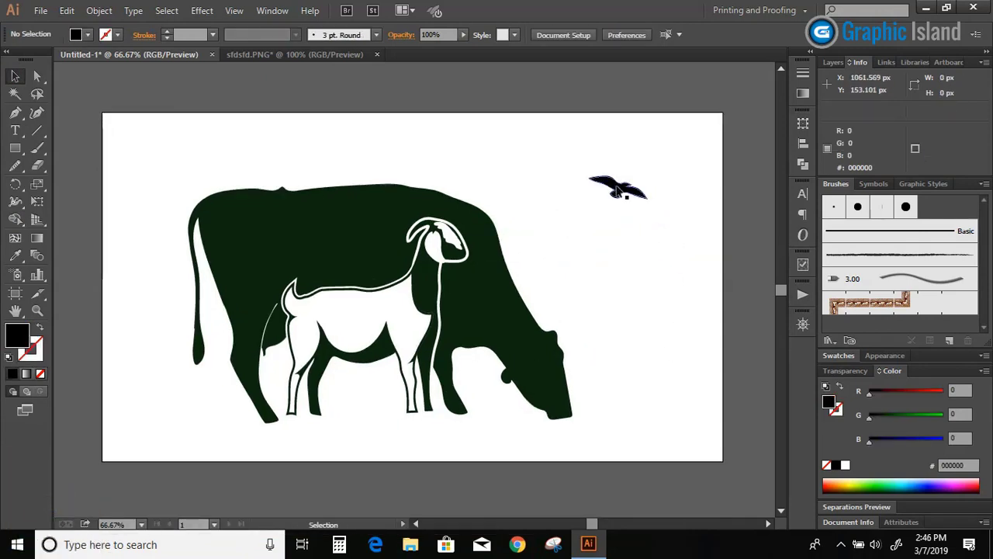
Step: Position a bird above the cow's neck and create a copy of it reflected about the vertical axis, placed slightly higher
drag(618, 189, 464, 160)
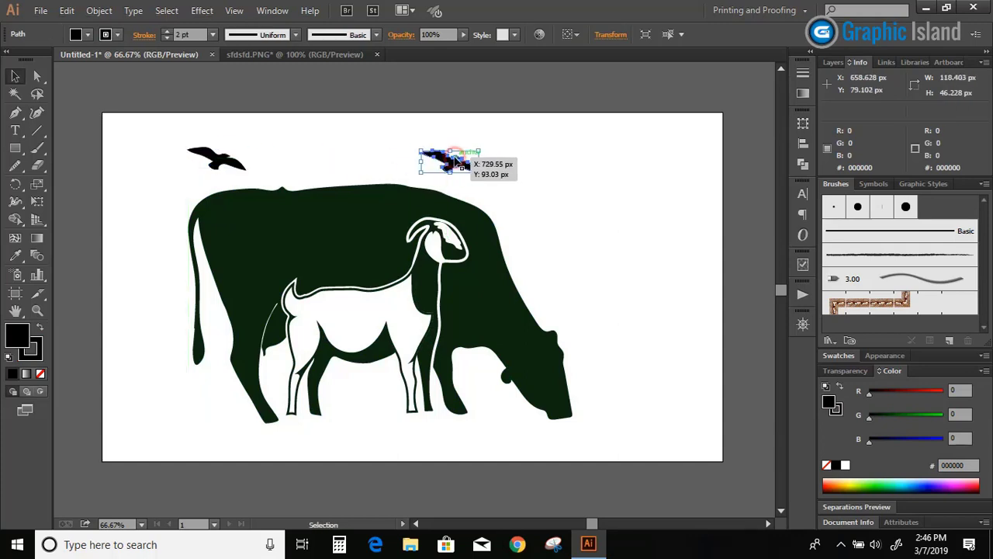
drag(15, 184, 47, 200)
double_click(14, 185)
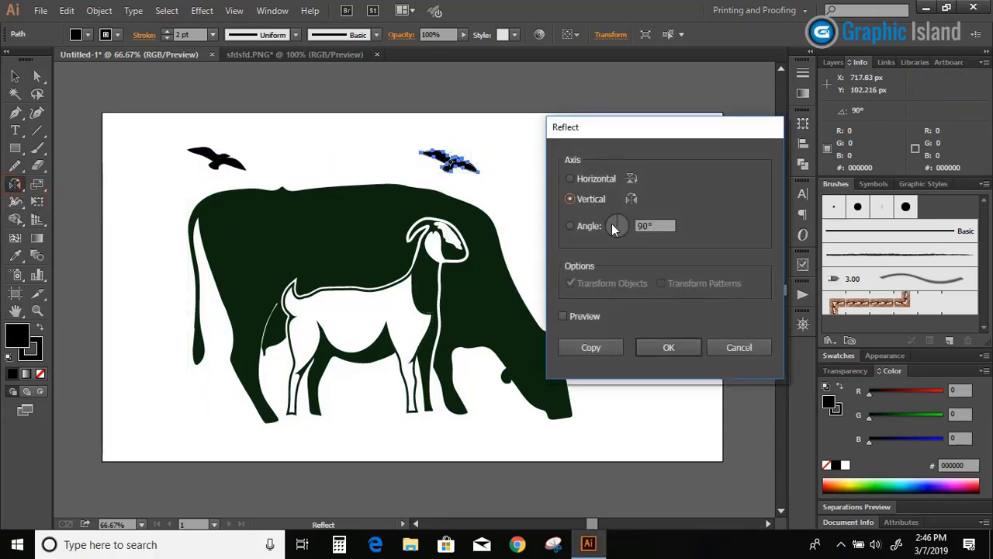
click(599, 347)
click(17, 80)
drag(448, 161, 499, 138)
click(565, 188)
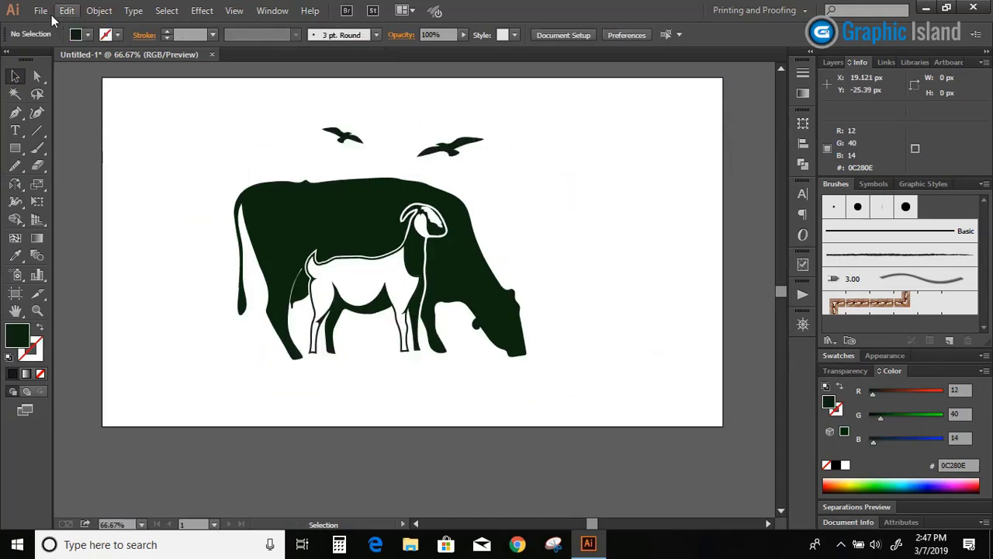
Step: Open the tree photo sdgsdfgd from the Desktop and enlarge it to about 734 by 545 px
click(40, 10)
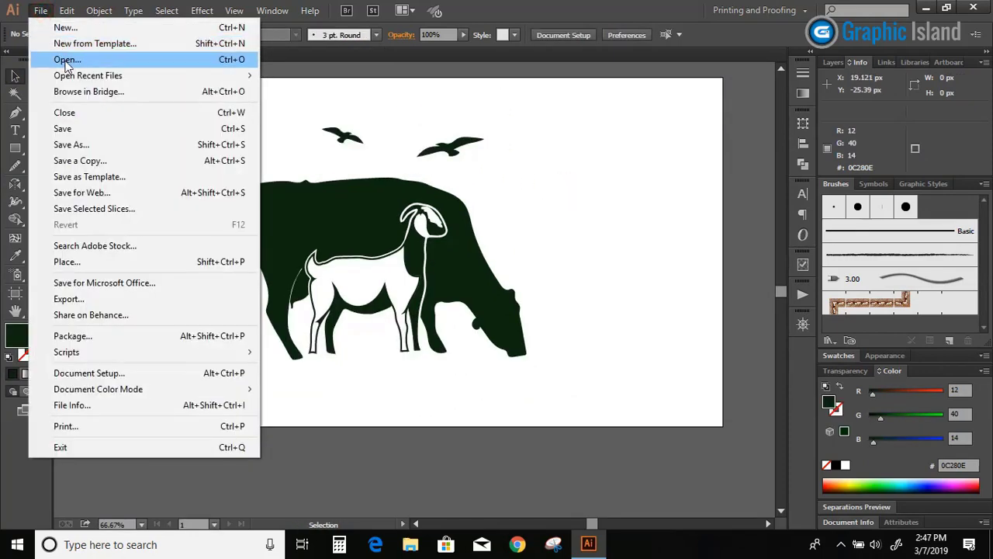
click(66, 59)
double_click(940, 121)
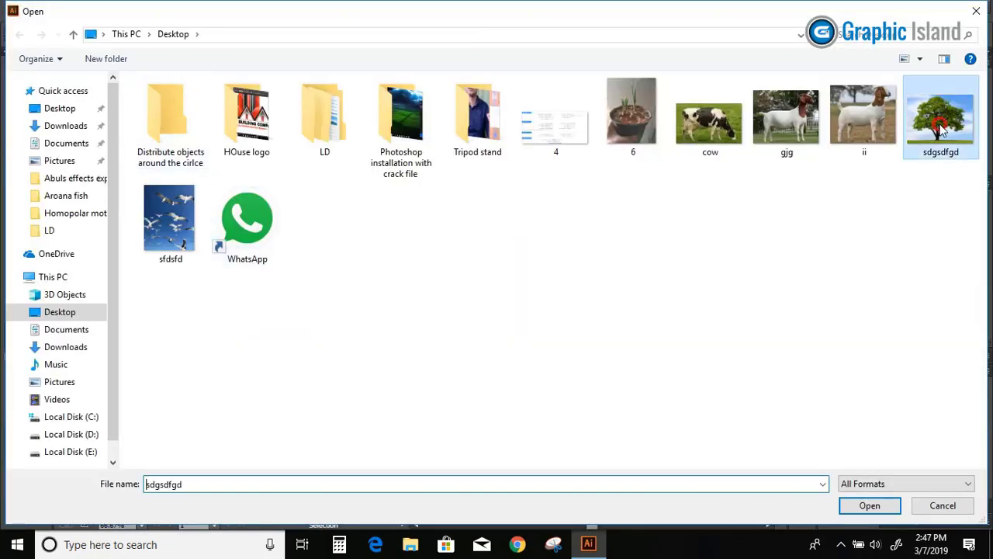
drag(552, 391, 683, 489)
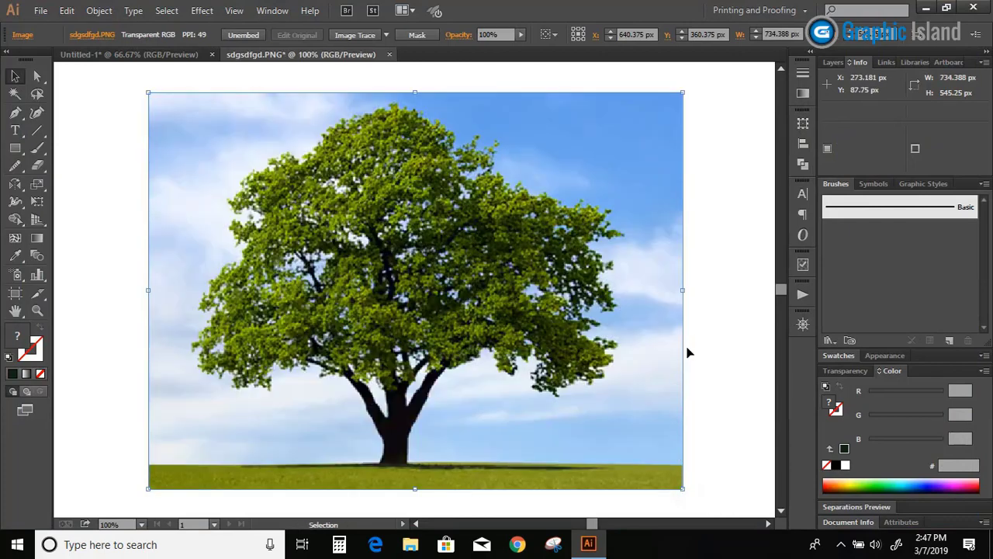
click(707, 301)
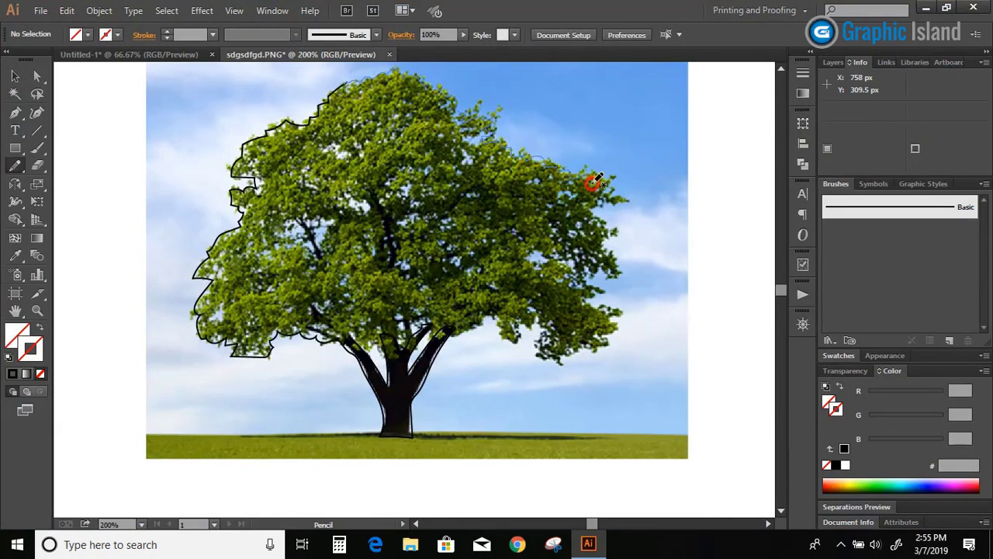
Step: Finish tracing the right edge and underside of the tree crown with the Pencil tool and delete the photo behind it
drag(596, 254, 557, 257)
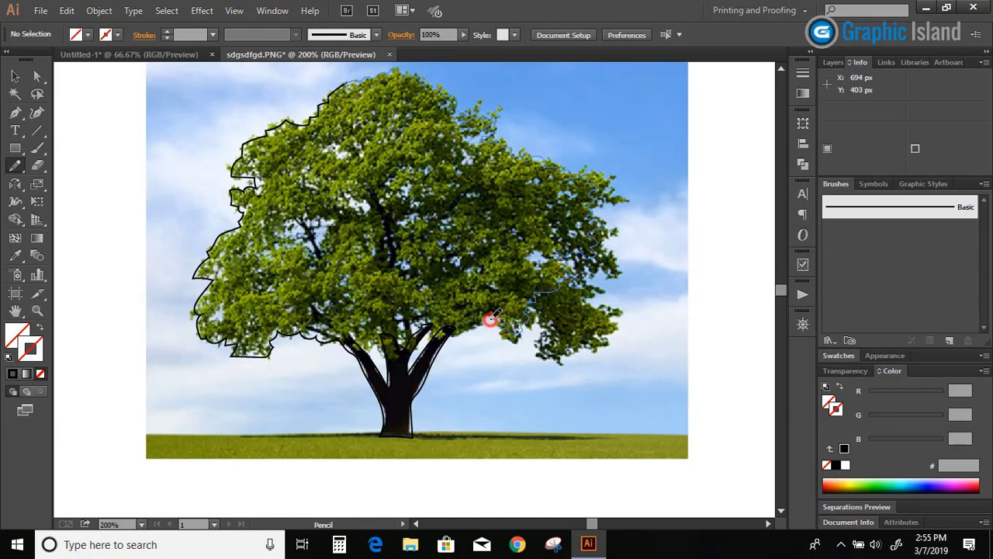
drag(490, 318, 462, 325)
key(v)
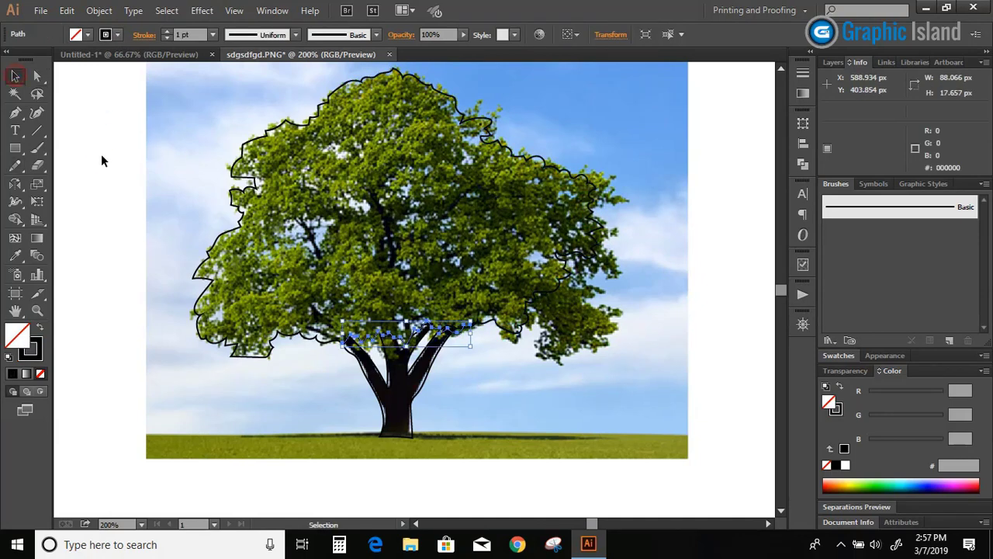
click(641, 200)
key(Delete)
Step: Fill the tree's crown and trunk with green 00A218 using the Shape Builder tool
key(ctrl+a)
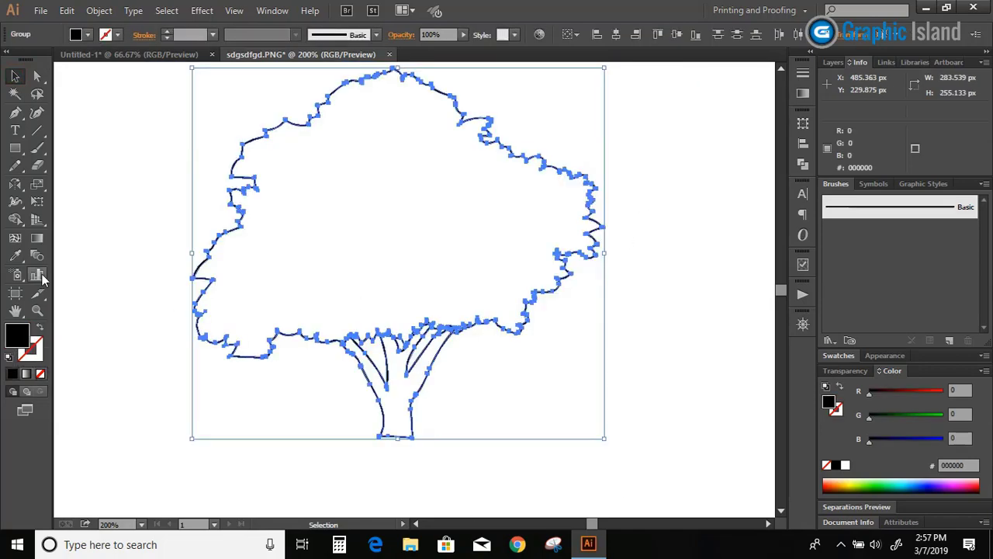
click(16, 220)
click(877, 484)
click(476, 239)
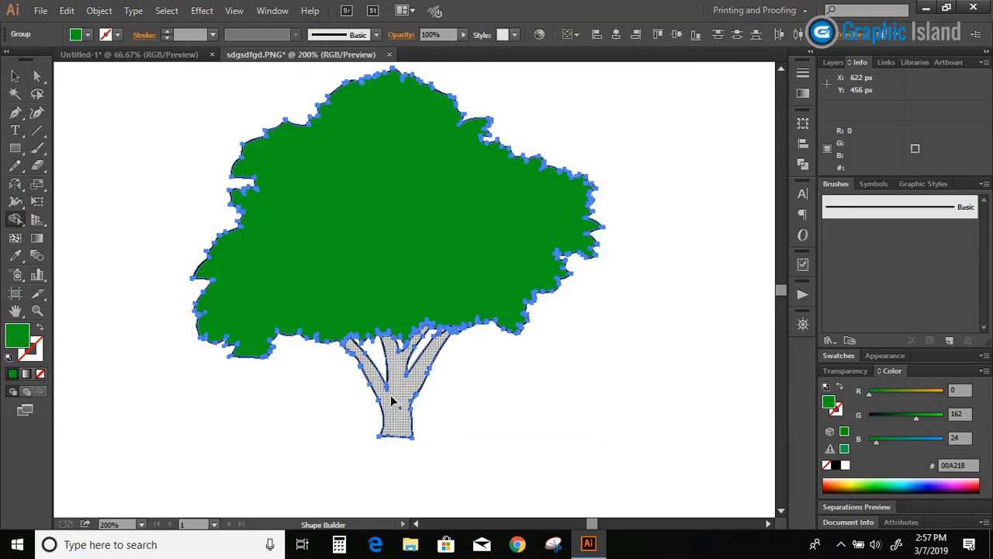
click(390, 397)
key(v)
Step: Select the crown and trunk together and bring them into the Untitled-1 document, in front of the cow's head
click(95, 155)
click(392, 234)
shift+click(394, 402)
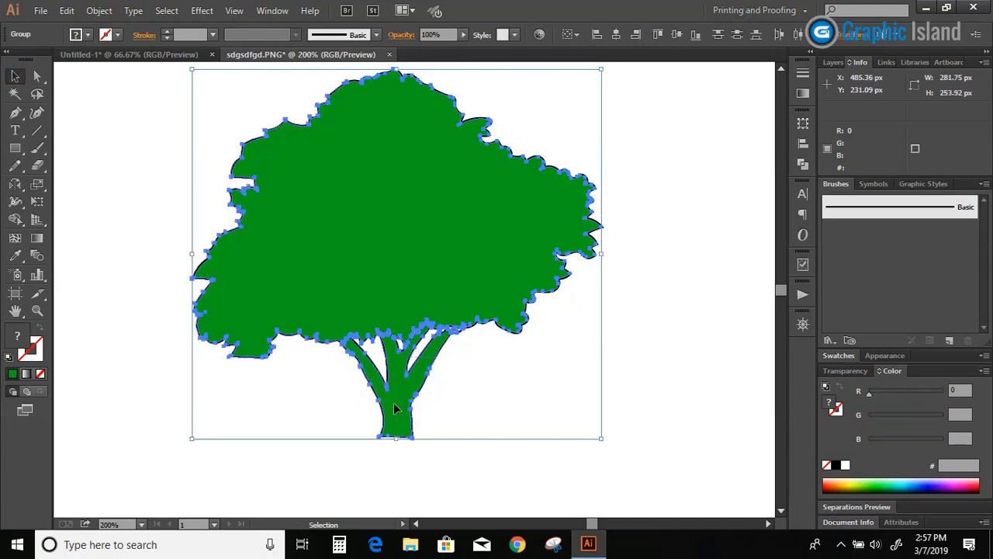
drag(393, 403, 461, 348)
drag(457, 277, 487, 290)
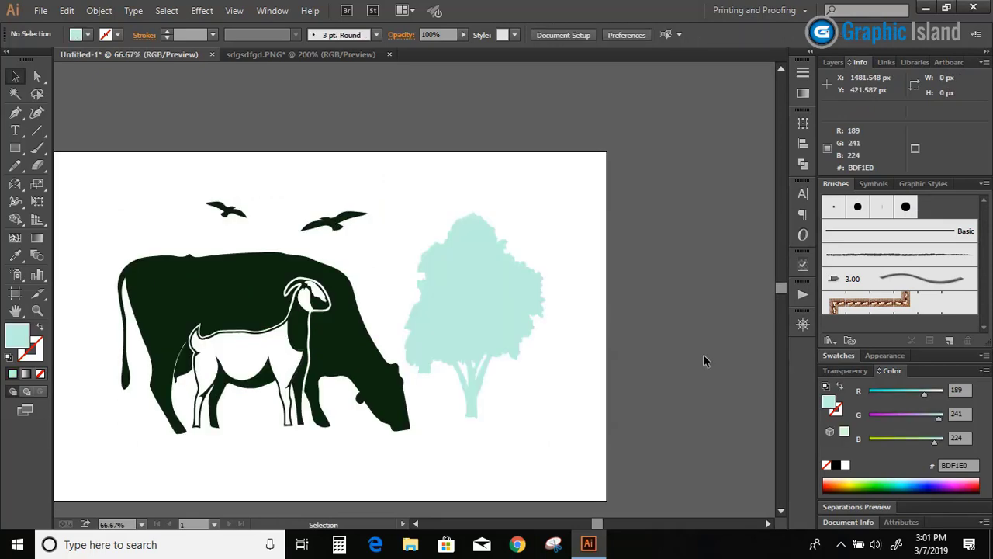
Step: Recolour the tree with the cow's dark green (0C280E) using the Eyedropper
click(501, 306)
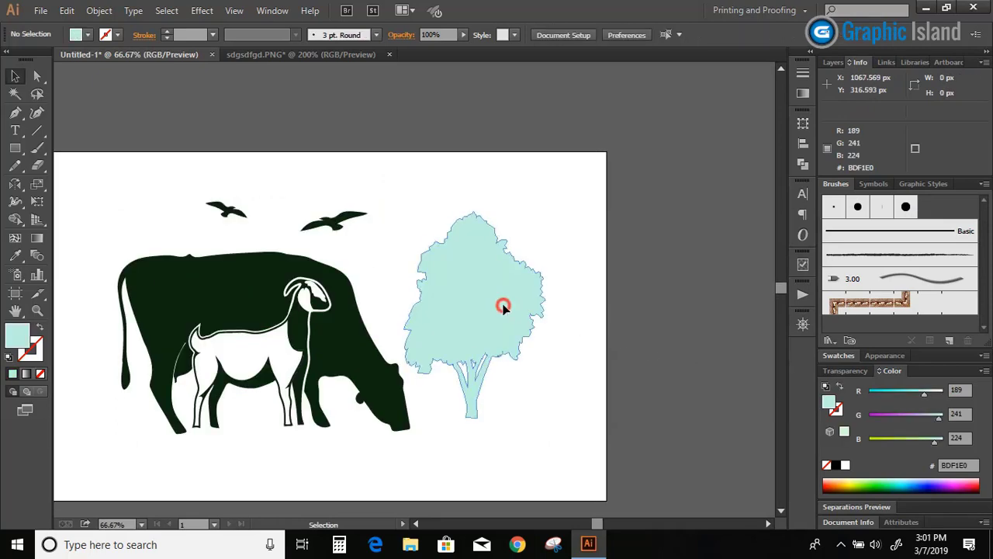
click(15, 255)
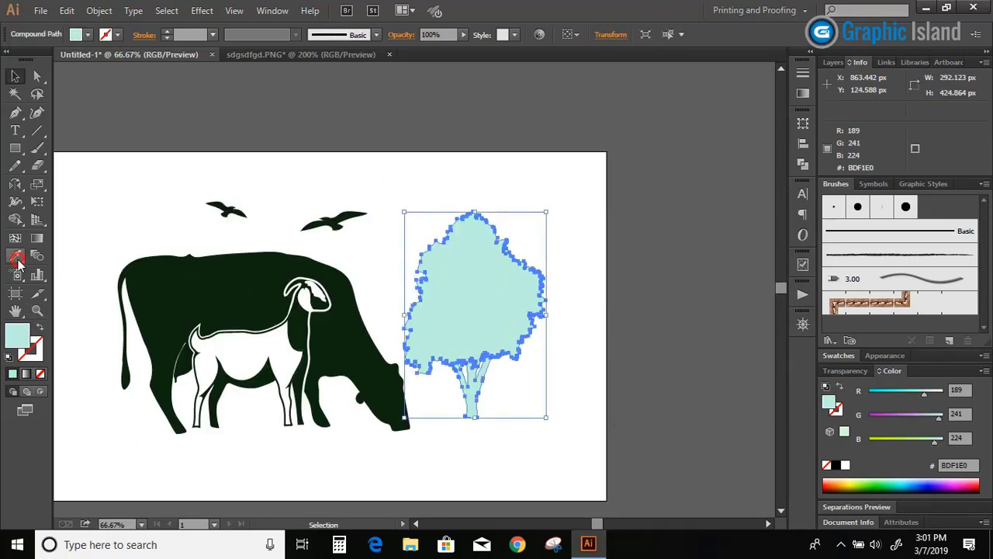
click(183, 283)
click(14, 75)
click(101, 130)
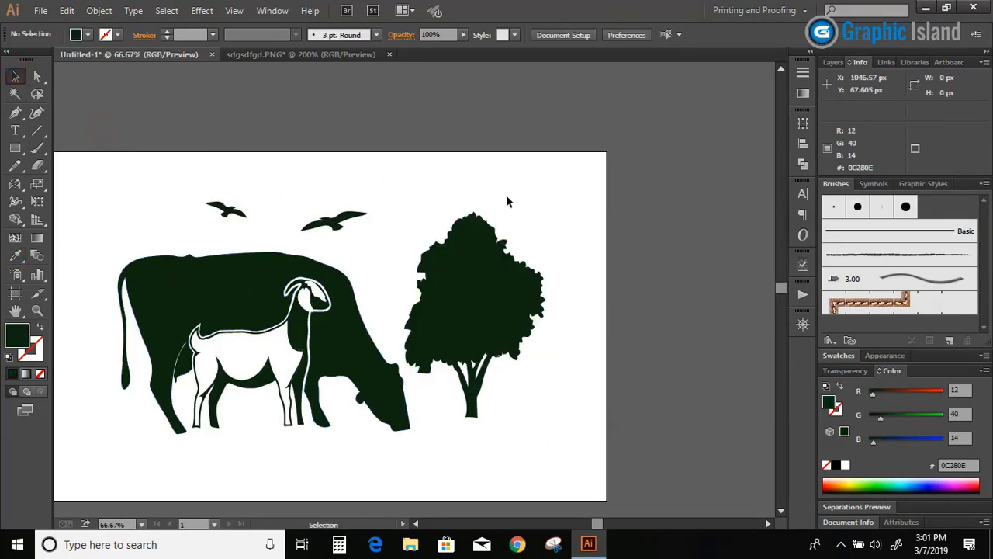
Step: Set the tree's opacity to 24%
click(488, 289)
click(846, 372)
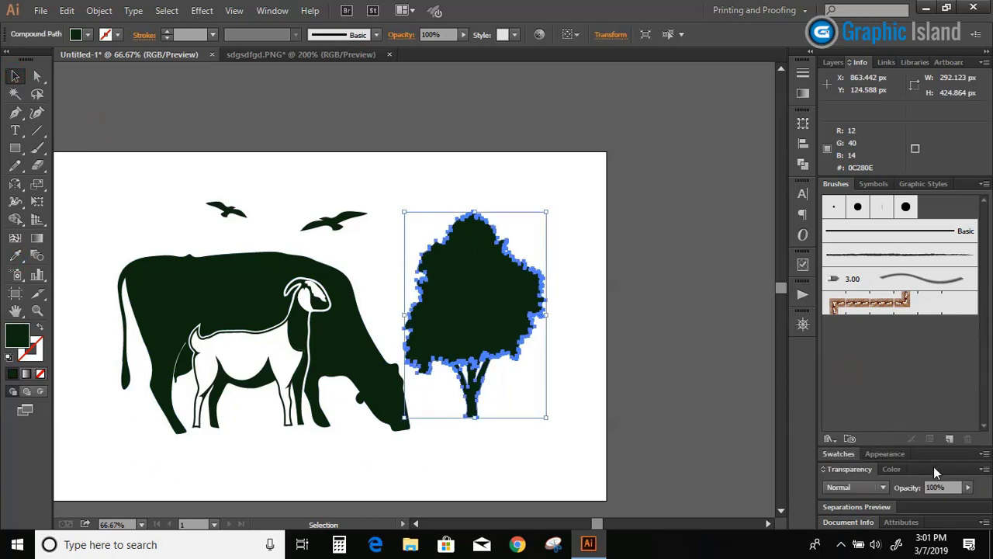
click(967, 488)
click(922, 501)
click(622, 338)
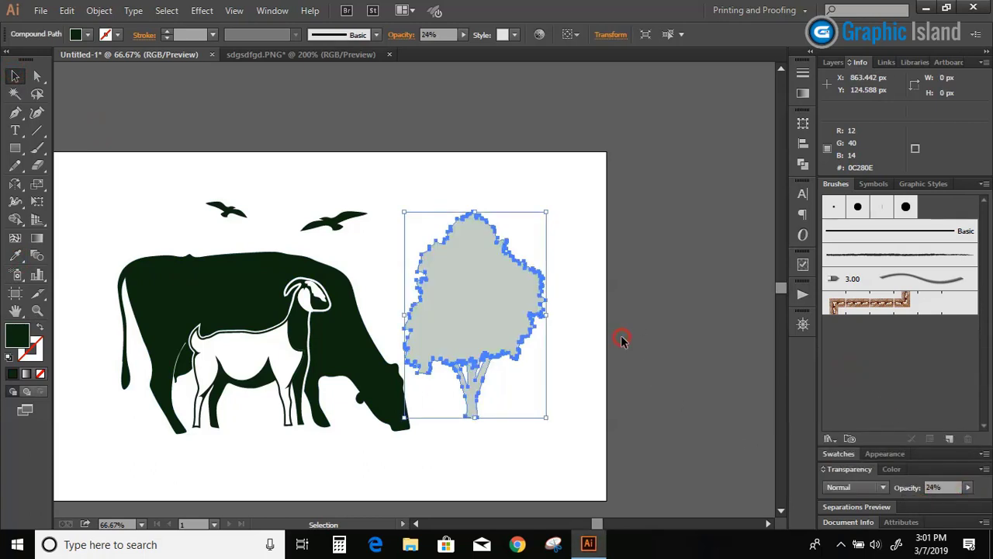
Step: Draw a circle about 673 px in diameter centred on the animals and move it slightly up to surround the birds
drag(615, 335, 755, 284)
drag(15, 148, 64, 186)
drag(386, 300, 548, 415)
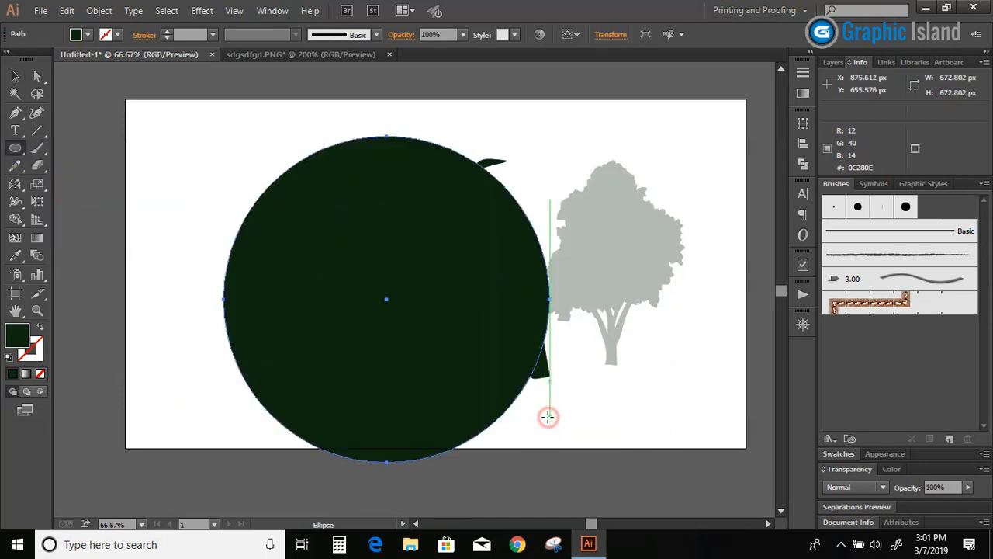
click(14, 76)
mouse_move(400, 246)
mouse_down()
mouse_move(401, 177)
mouse_move(404, 226)
mouse_up()
Step: Give the circle no fill and a dark green (0C280E) stroke 20 pt thick
click(39, 327)
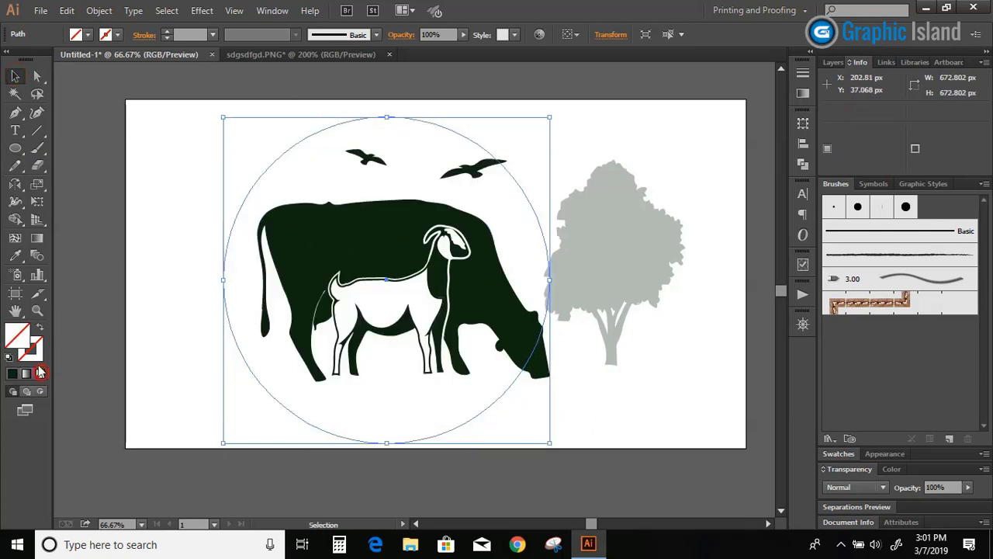
click(30, 349)
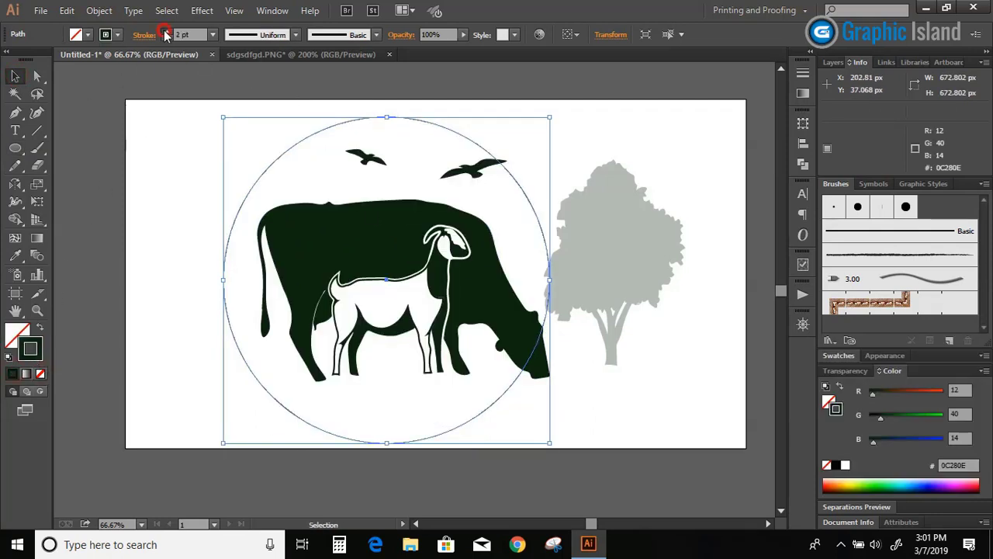
click(165, 34)
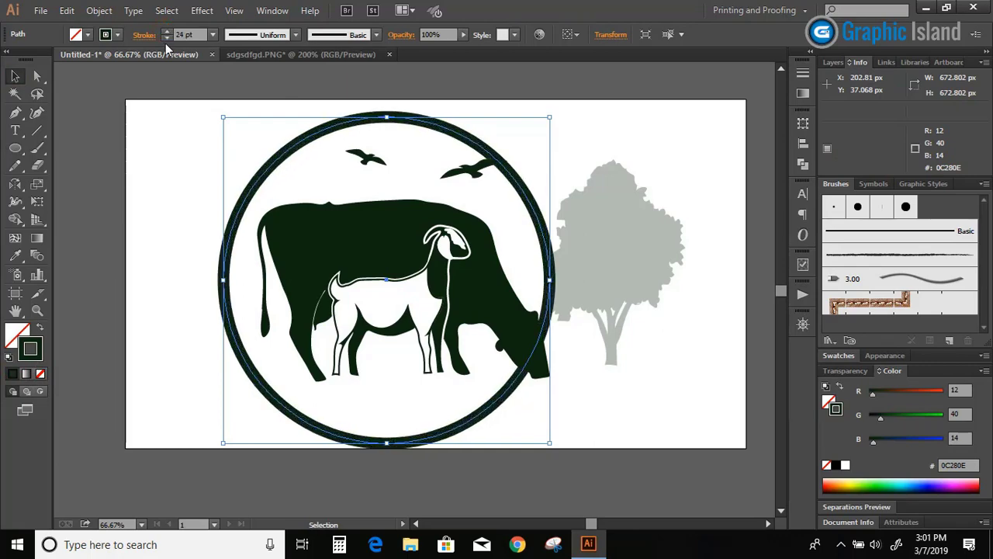
click(165, 39)
click(166, 39)
click(165, 39)
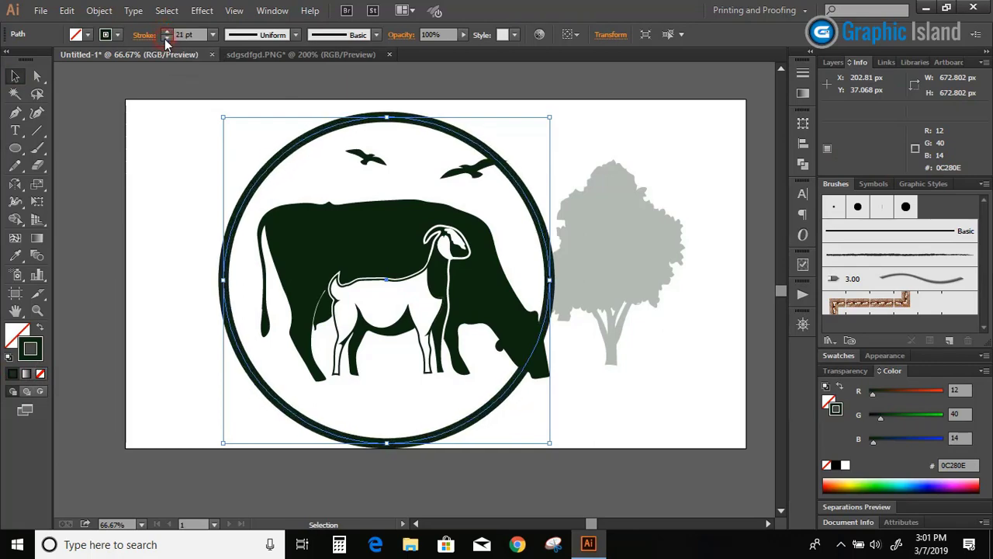
click(165, 38)
Step: Expand the thick circle's fill and stroke into an outlined shape
click(99, 10)
click(129, 163)
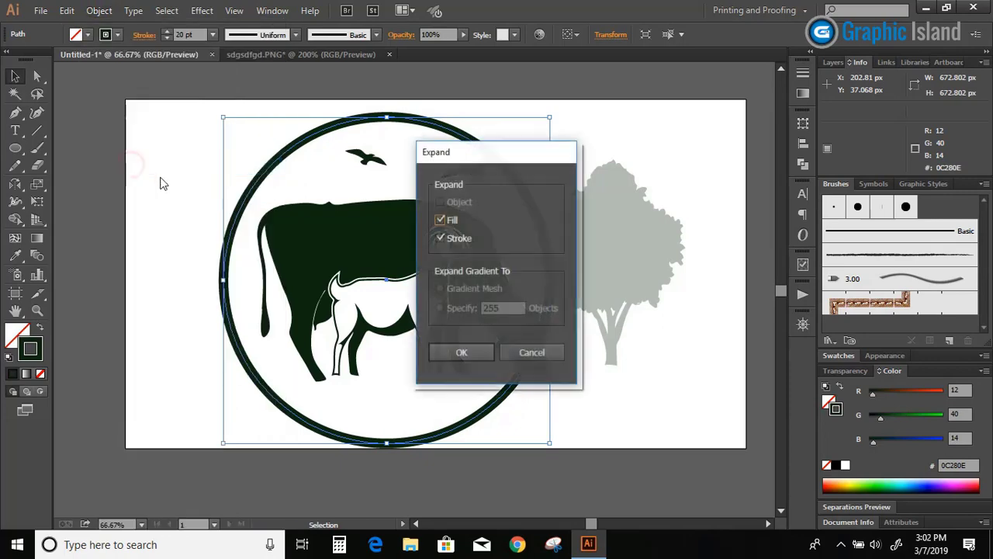
click(462, 352)
click(583, 138)
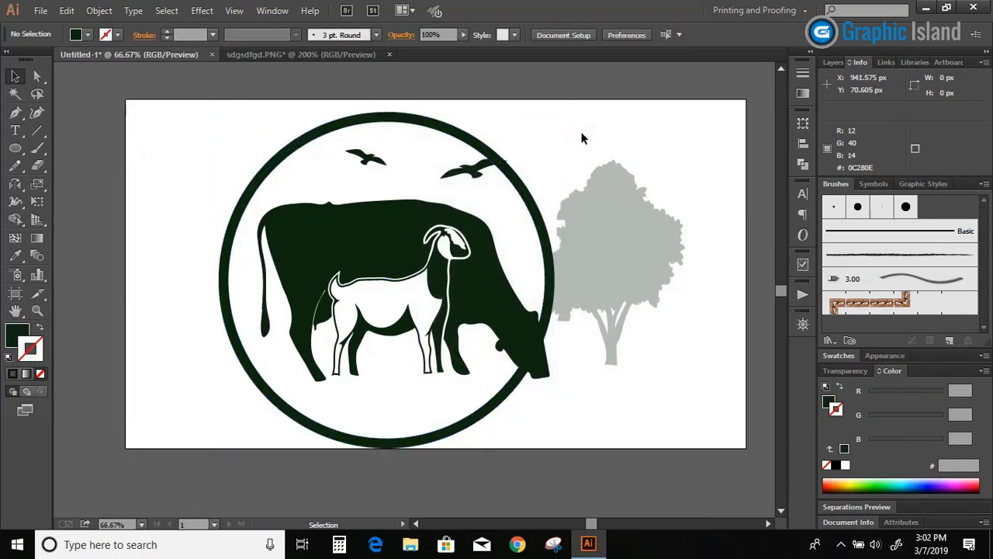
Step: Scale the cow and goat group down proportionally to about 411 × 256 px and move it toward the circle's upper-left interior
click(539, 357)
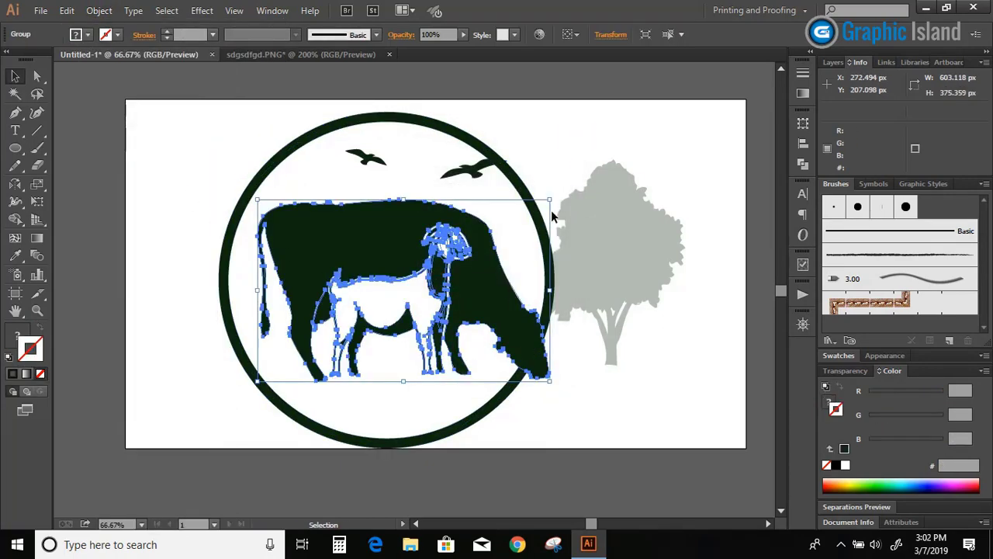
drag(550, 201, 505, 230)
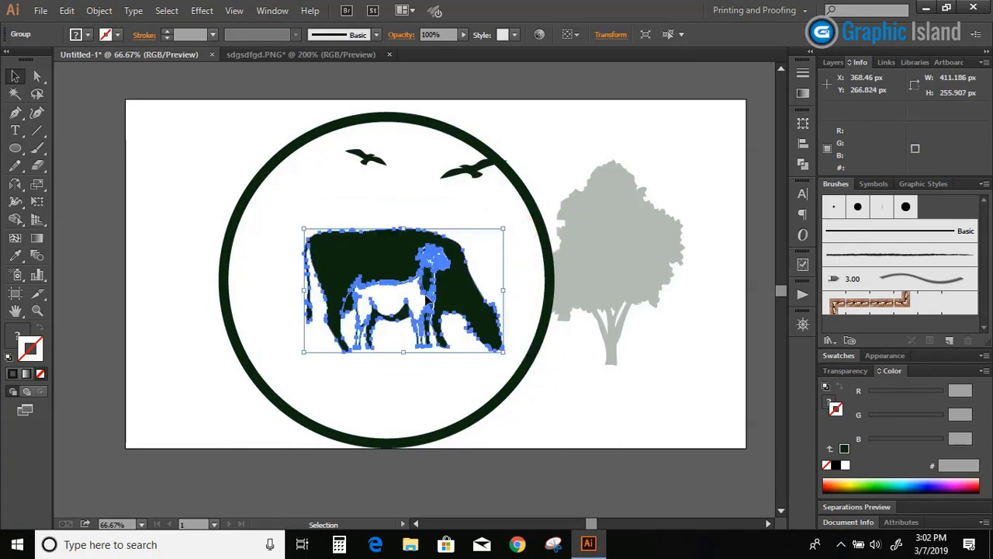
drag(407, 293, 370, 270)
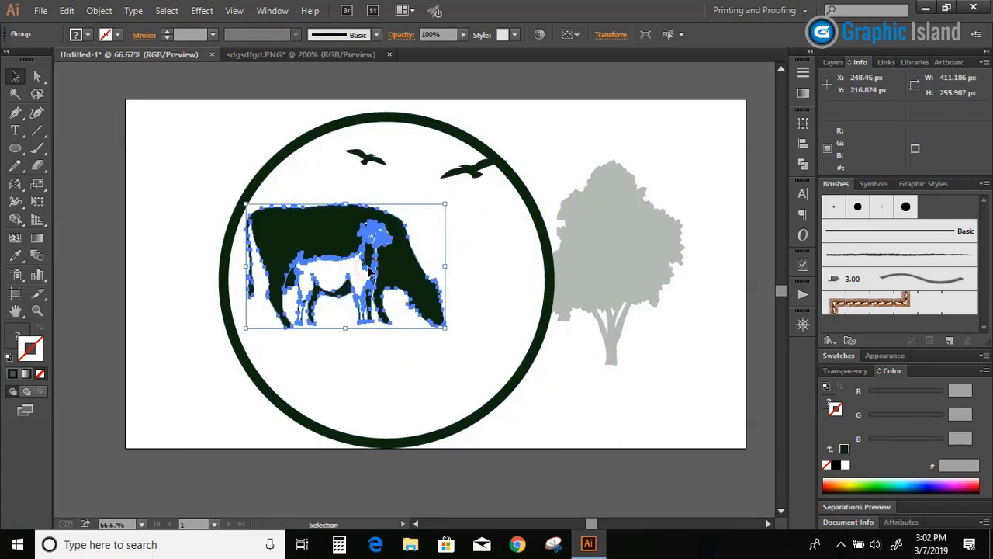
Step: Move the faded tree inside the circle beside the cow's head and scale it down to about 217 × 316 px
click(667, 343)
drag(643, 274, 502, 256)
drag(556, 141, 536, 165)
Step: Send the tree to the back of the stacking order and adjust its position slightly beside the cow
right_click(481, 264)
mouse_move(546, 382)
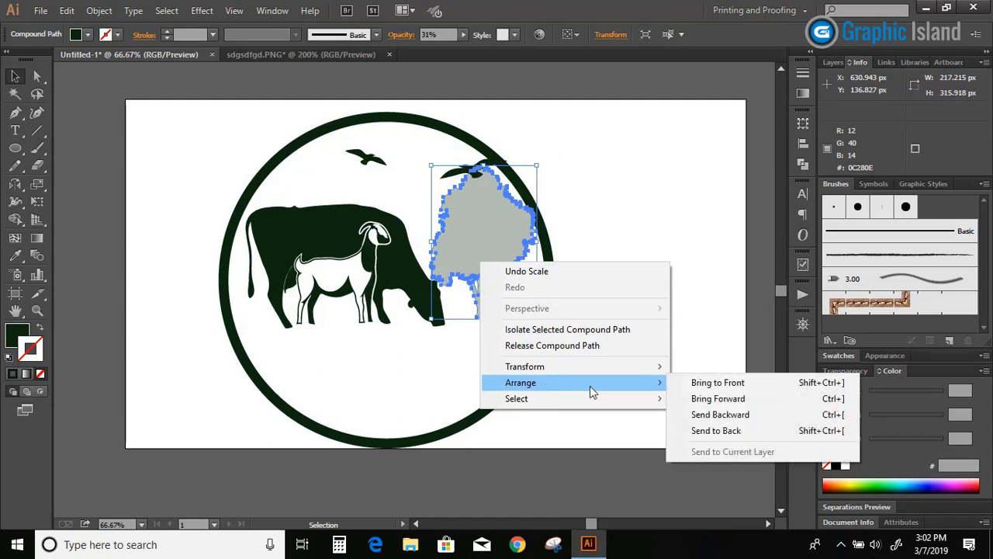
click(718, 436)
click(617, 338)
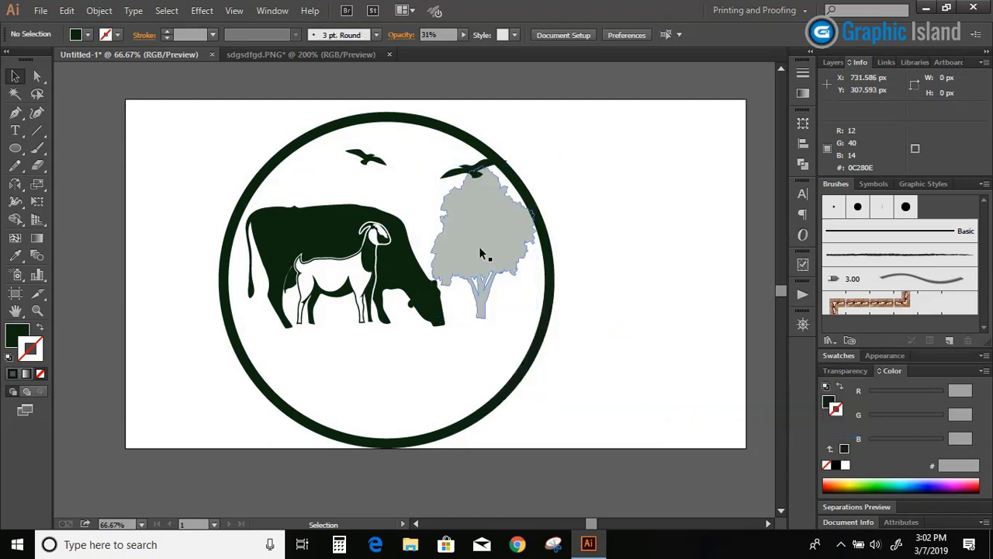
mouse_move(480, 249)
mouse_down()
mouse_move(453, 250)
mouse_move(531, 250)
mouse_move(484, 251)
mouse_up()
click(588, 237)
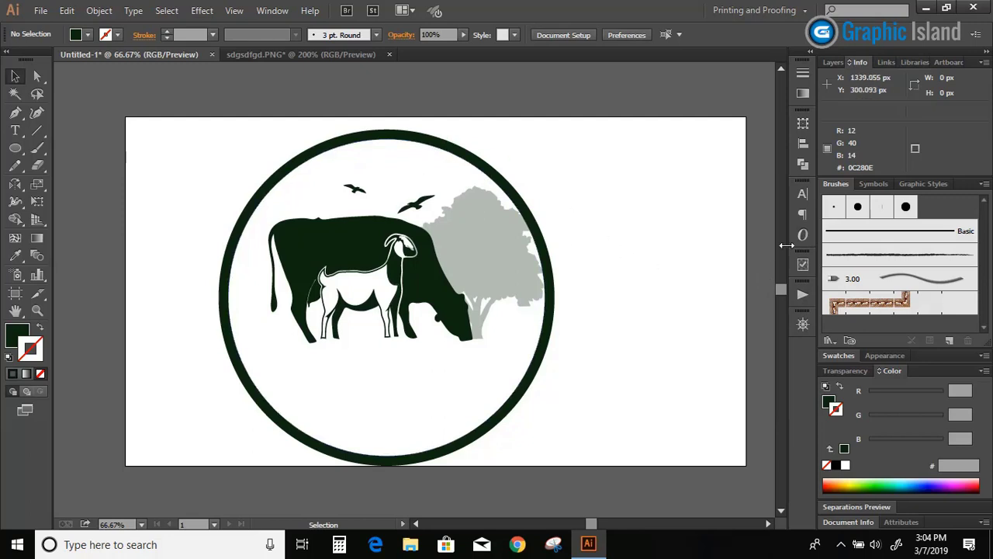
Step: Load the white banner brush with green edges and folded ends from the Decorative_Banners and Seals library
click(832, 340)
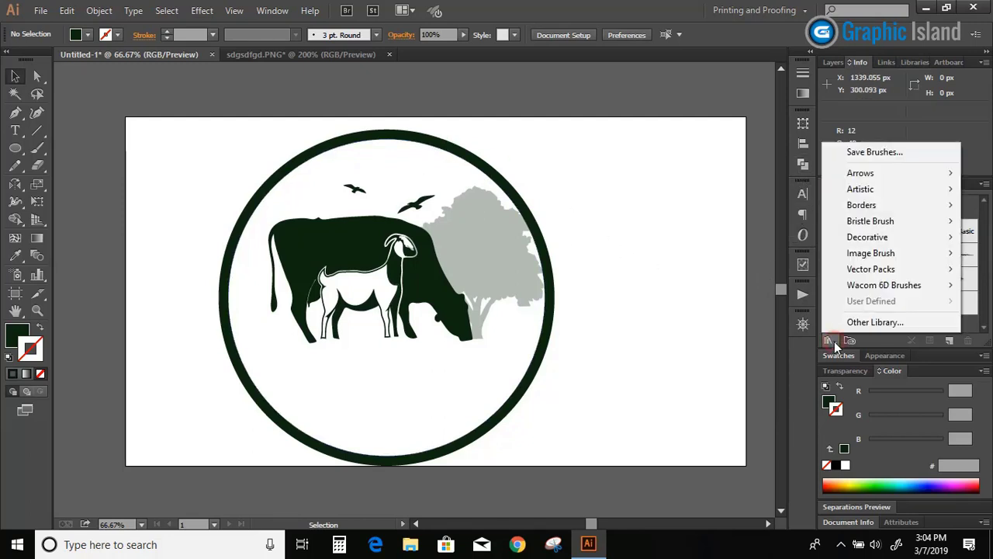
mouse_move(886, 259)
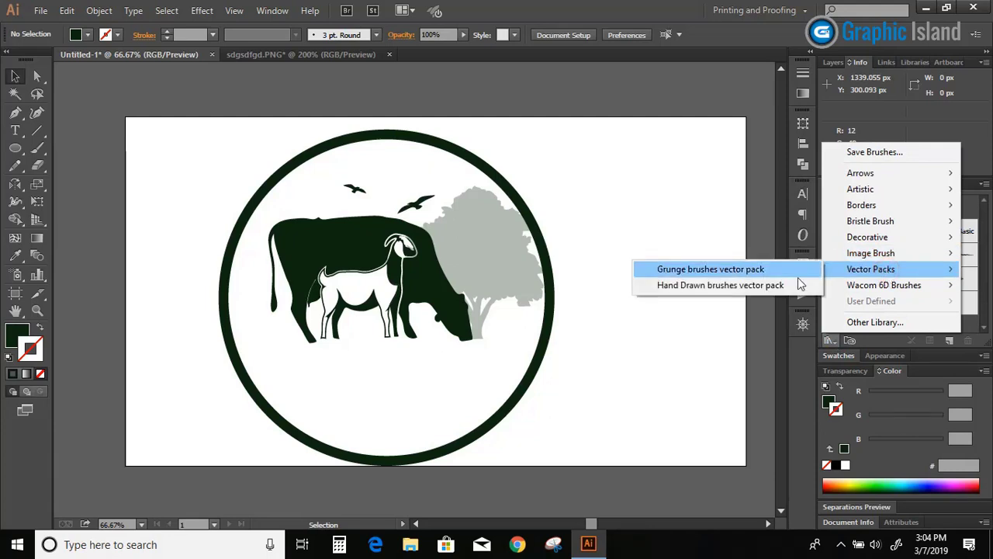
click(737, 262)
click(464, 321)
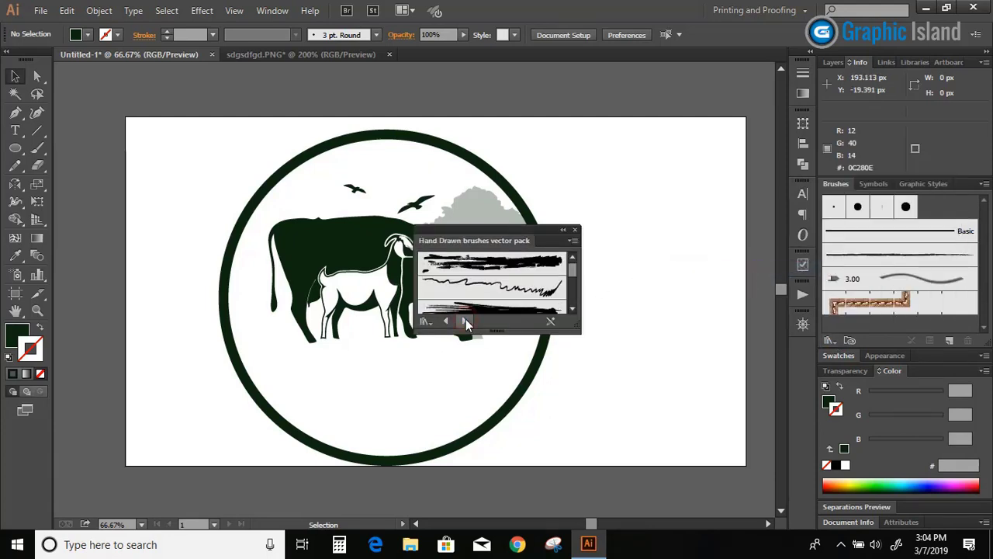
click(464, 320)
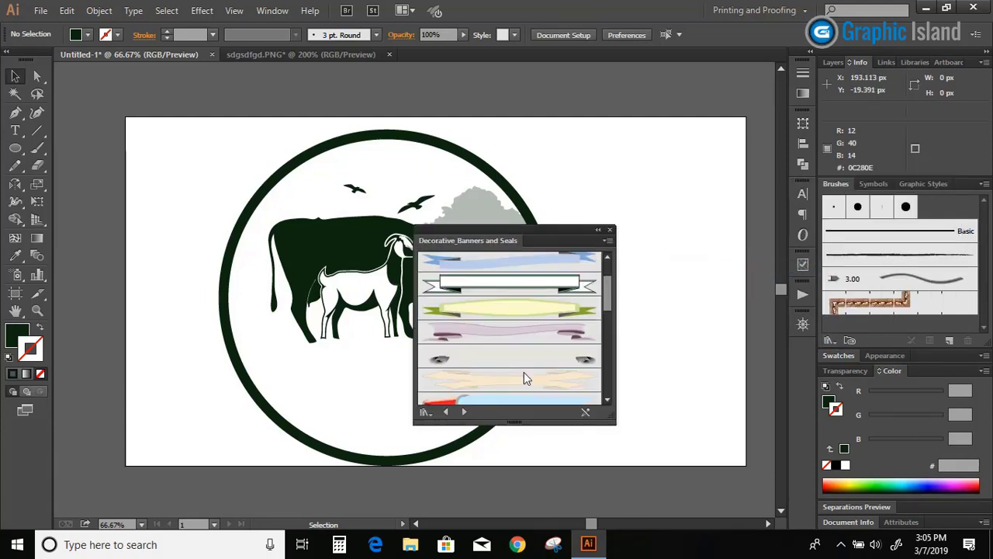
click(513, 284)
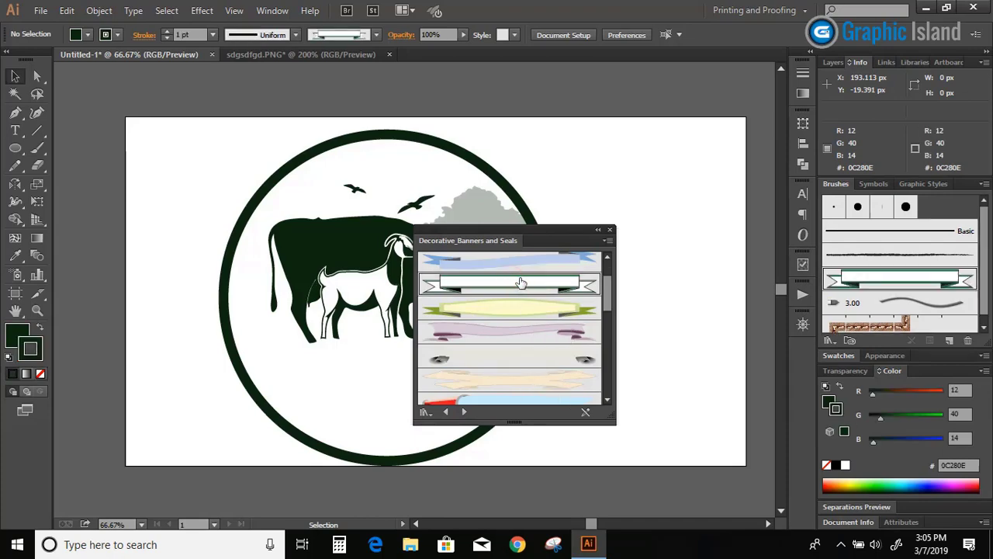
click(611, 232)
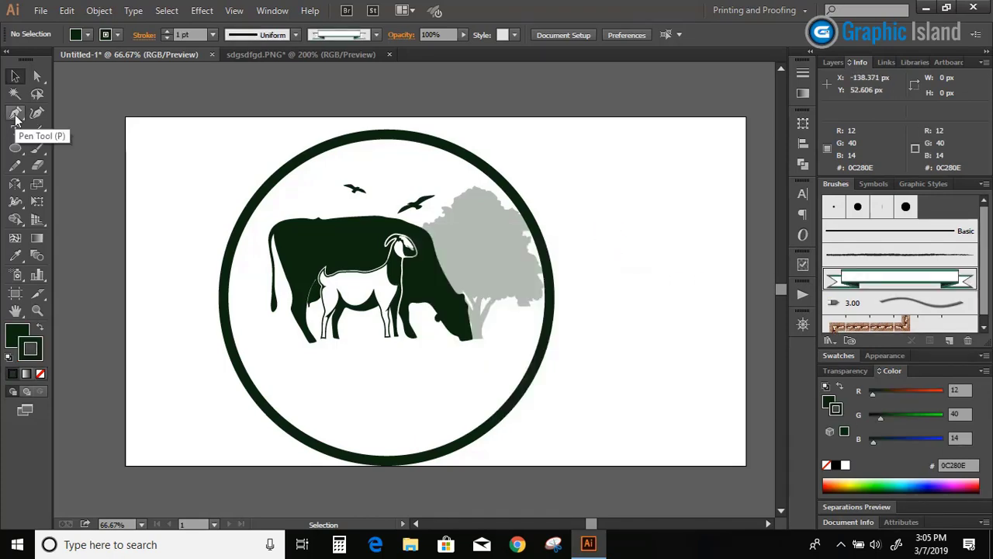
Step: Draw a wide ellipse about 1054 × 307 px across the circle's lower half and remove its fill, keeping the stroke
click(15, 148)
drag(138, 333, 649, 481)
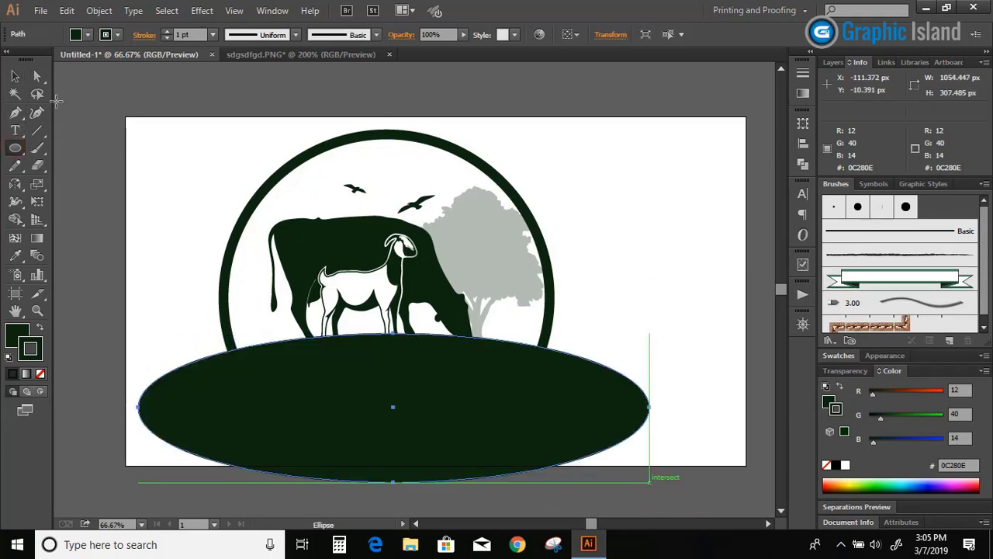
key(v)
scroll(179, 315, down, 1)
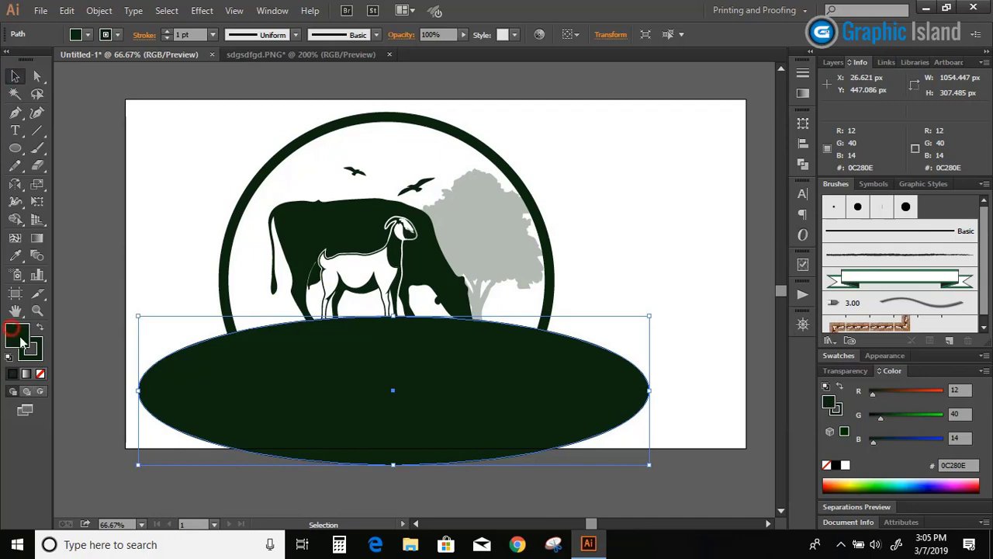
click(40, 373)
click(98, 287)
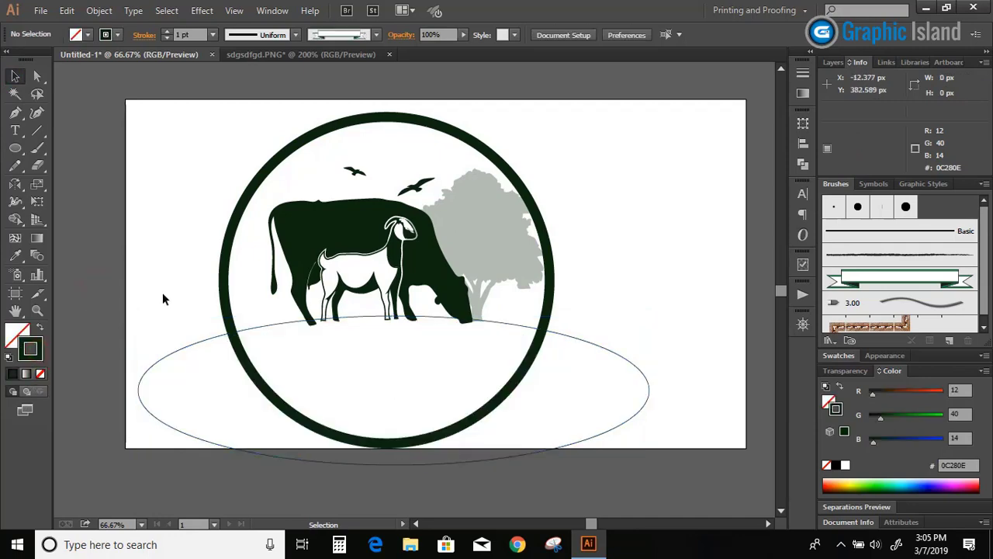
Step: Move the ellipse down slightly so its upper arc sits below the animals' feet
click(580, 345)
drag(580, 340, 583, 370)
click(105, 226)
Step: Cut the ellipse with Scissors at two points outside the circle on its upper arc and delete the lower portion
scroll(105, 227, down, 1)
drag(36, 165, 86, 179)
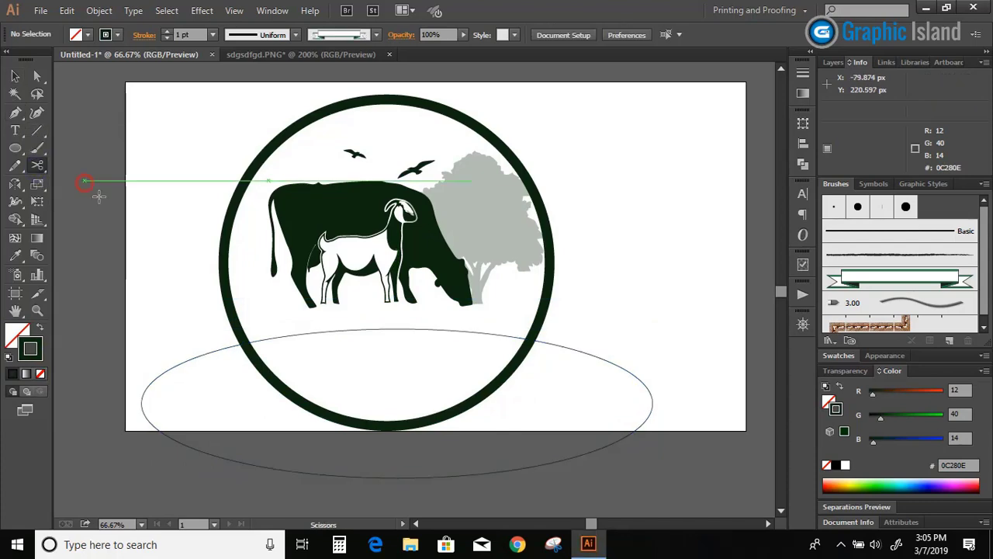
click(172, 367)
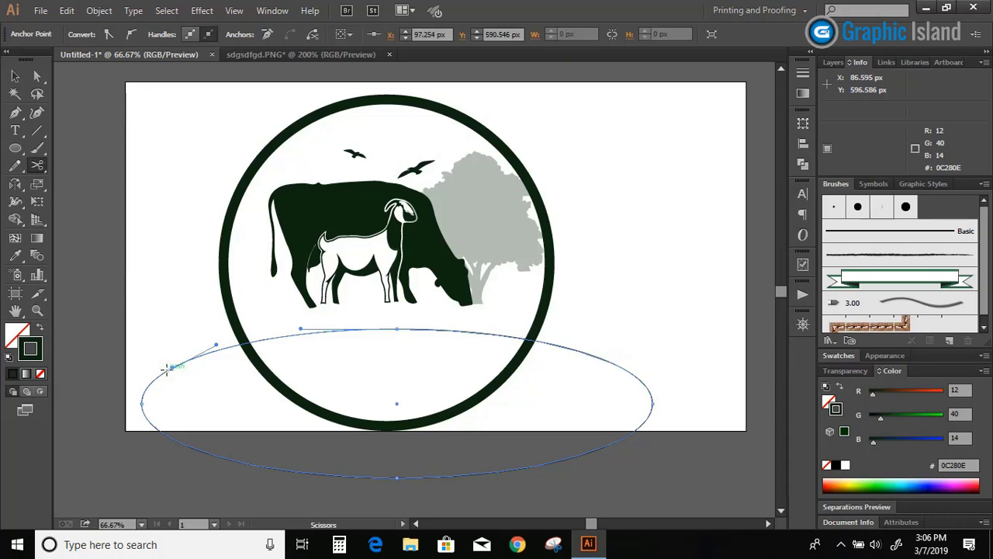
click(602, 358)
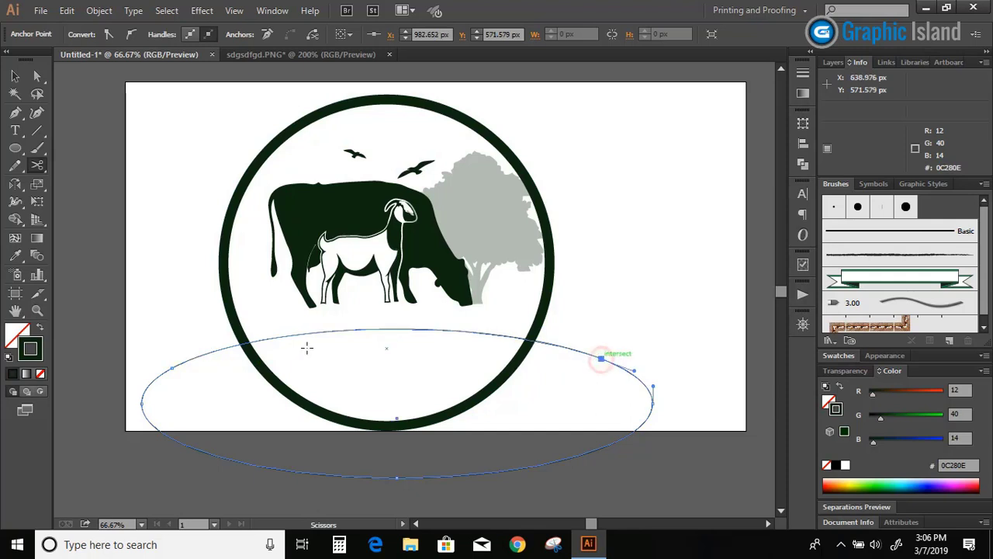
click(15, 75)
click(175, 440)
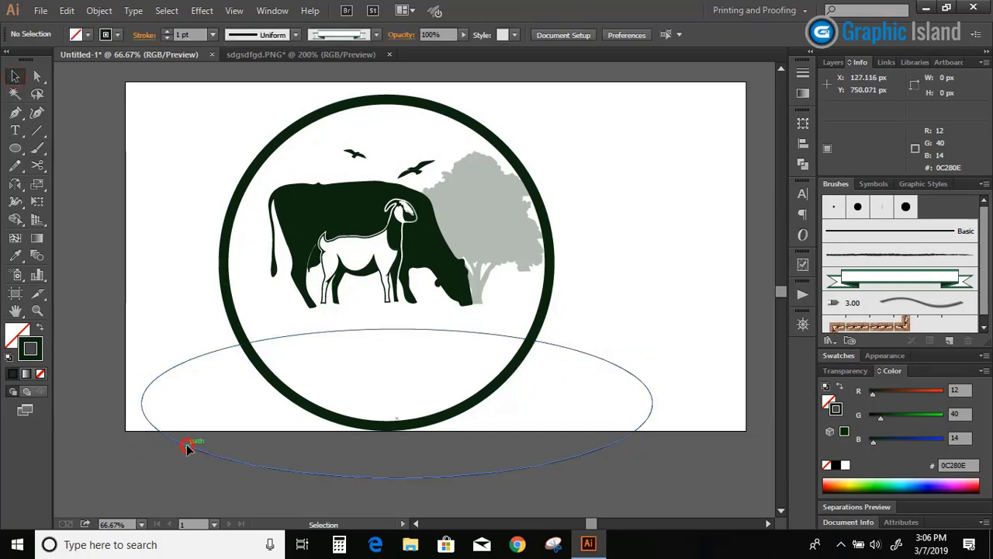
click(190, 448)
key(Delete)
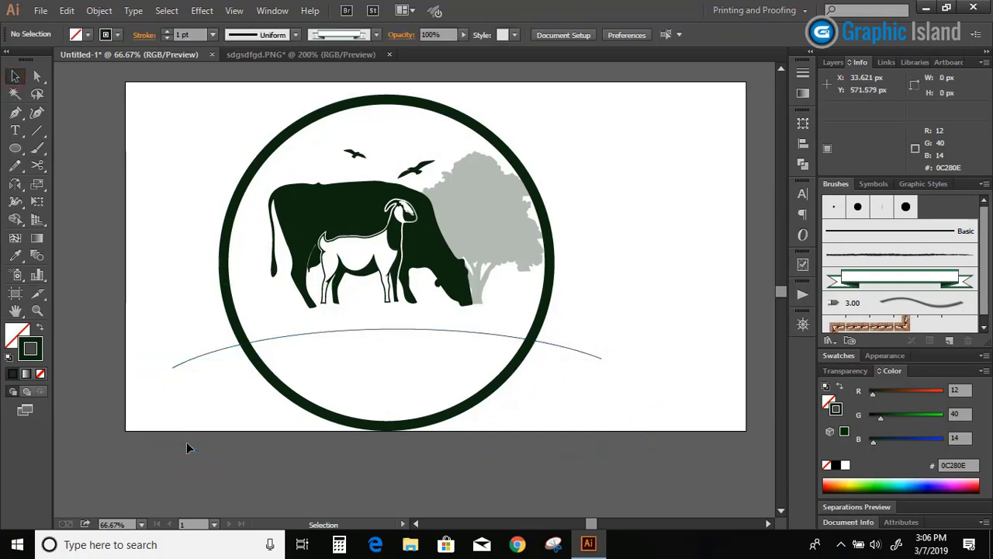
Step: Apply the white and green banner brush to the remaining arc and set its stroke to 3 pt
click(560, 348)
click(900, 279)
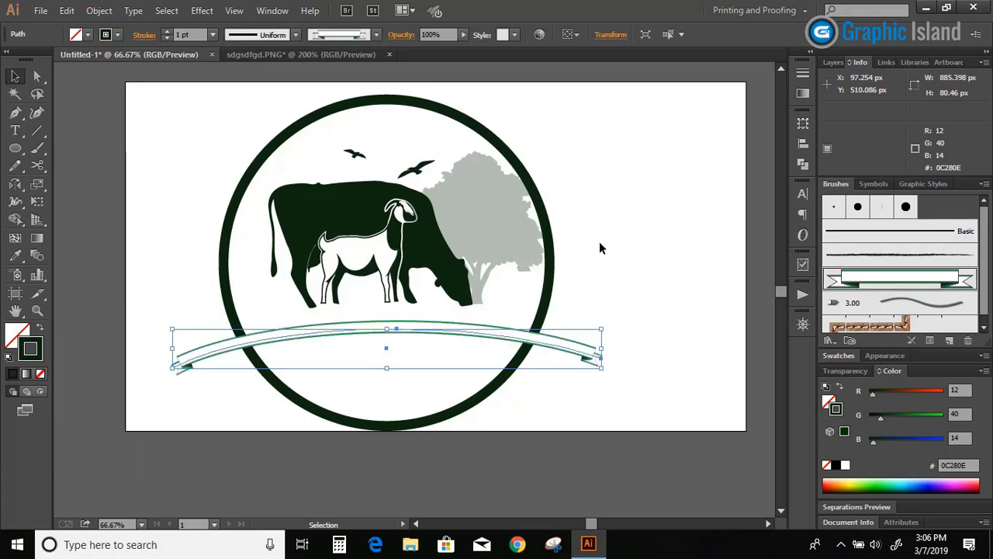
click(167, 34)
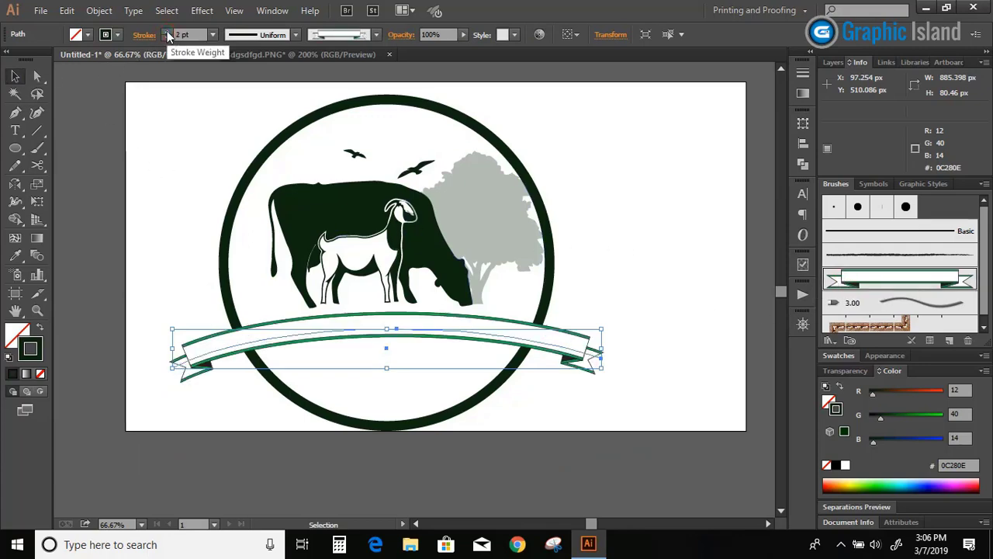
click(167, 33)
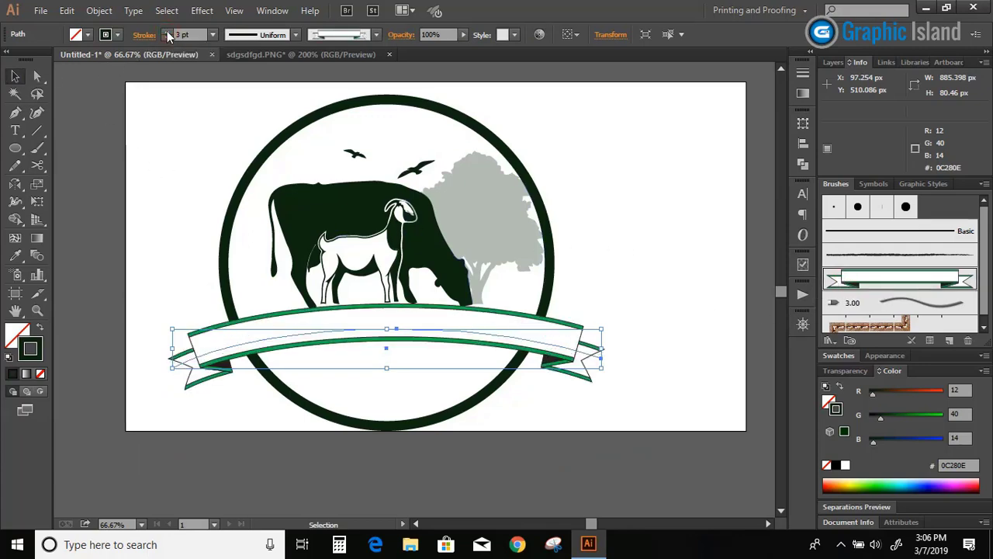
click(167, 33)
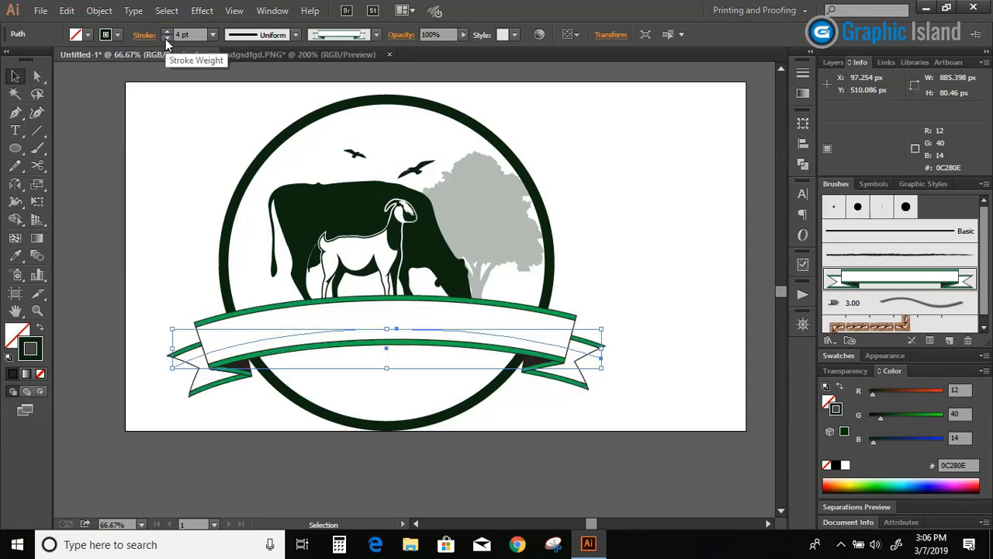
click(165, 39)
click(103, 315)
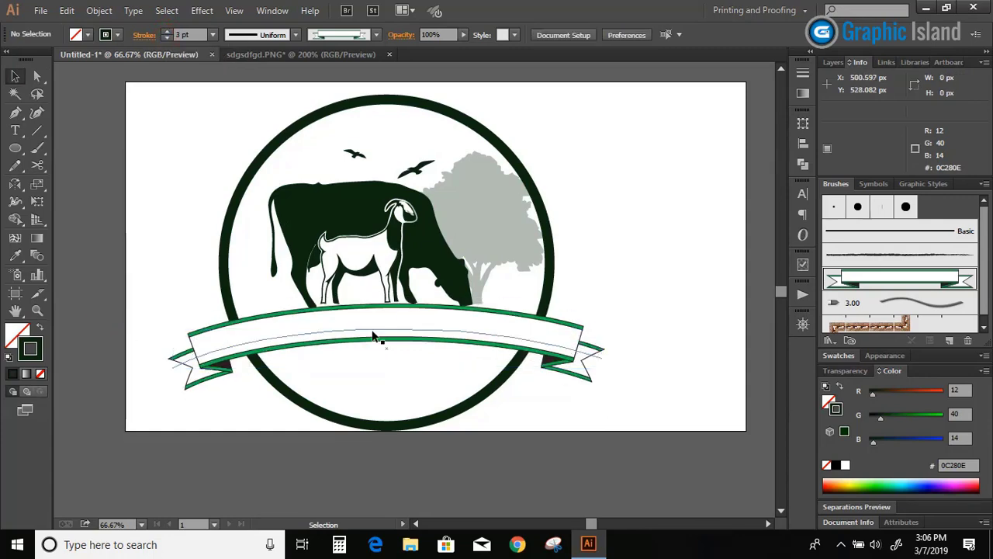
Step: Move the banner up slightly to overlap the animals' feet and expand its appearance
mouse_move(377, 331)
mouse_down()
mouse_move(378, 351)
mouse_move(380, 321)
mouse_up()
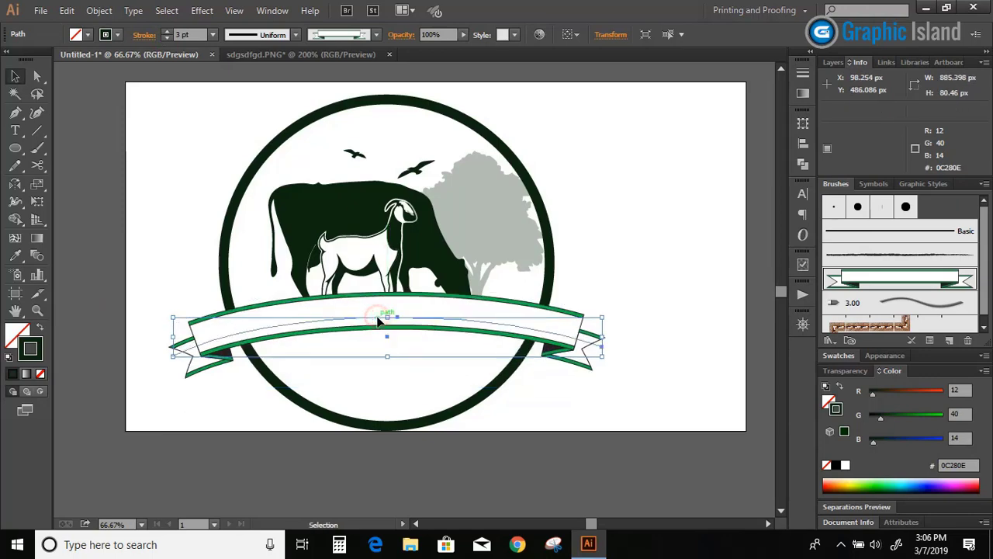
click(100, 11)
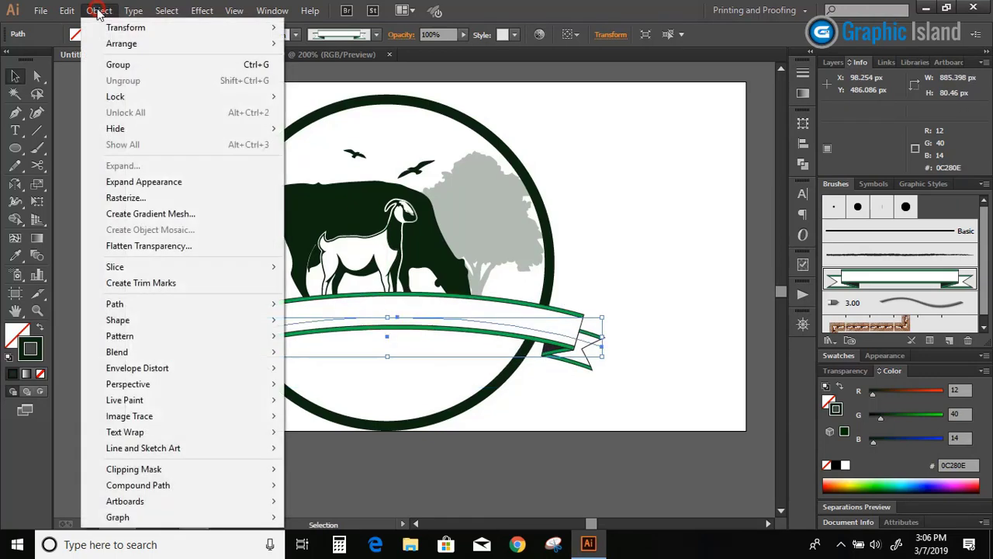
click(138, 182)
click(663, 436)
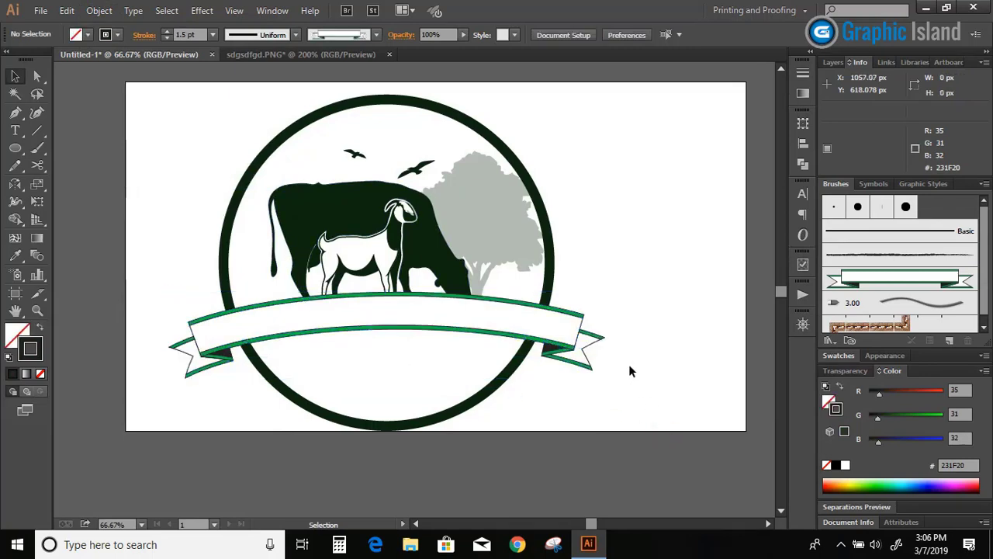
Step: Narrow the banner from both ends to about 822 px wide and nudge it slightly left to centre it on the circle
click(571, 330)
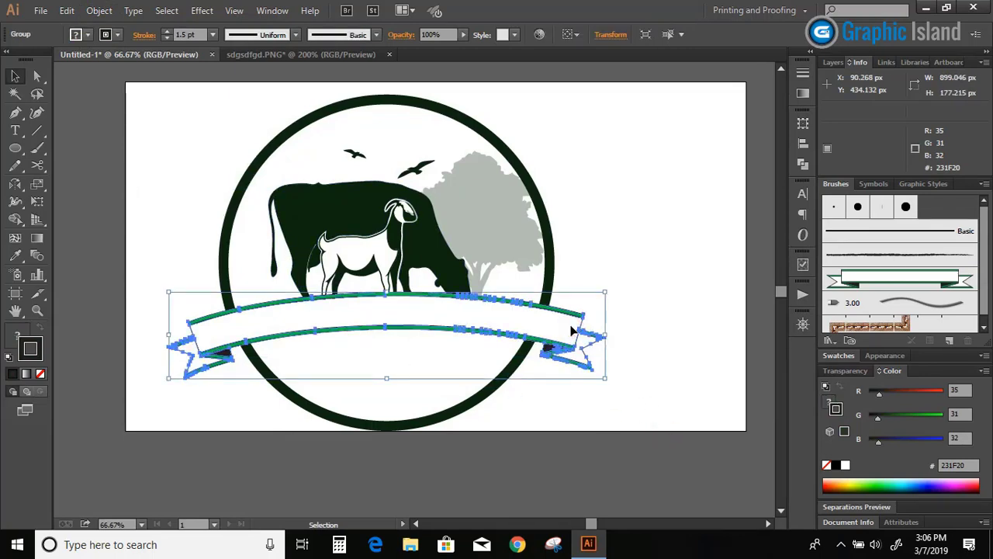
drag(604, 335, 592, 336)
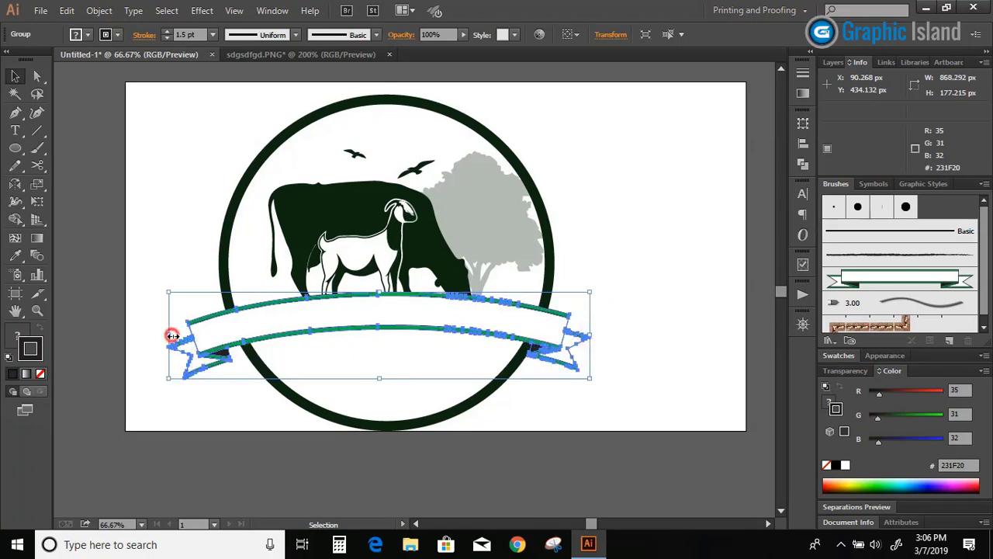
drag(173, 335, 193, 336)
click(651, 319)
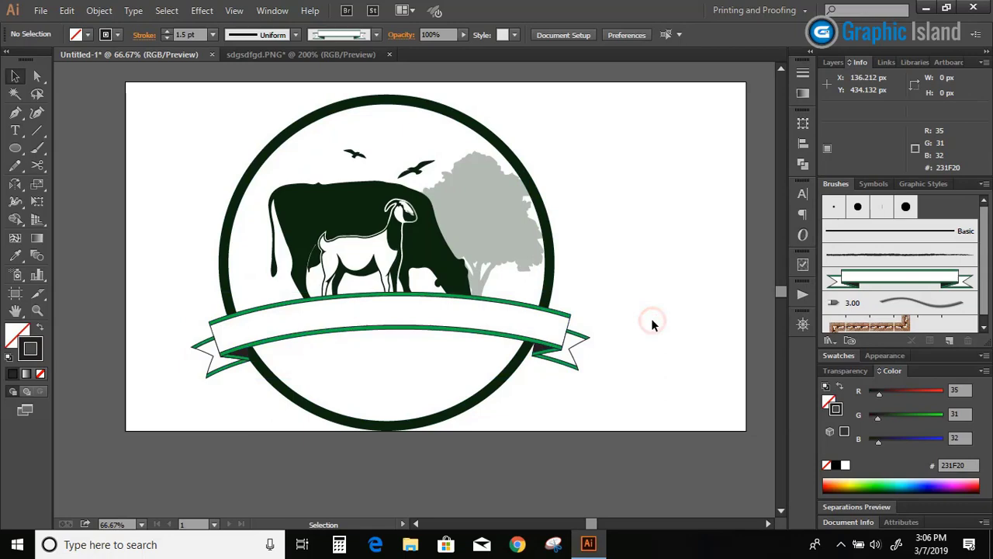
click(549, 335)
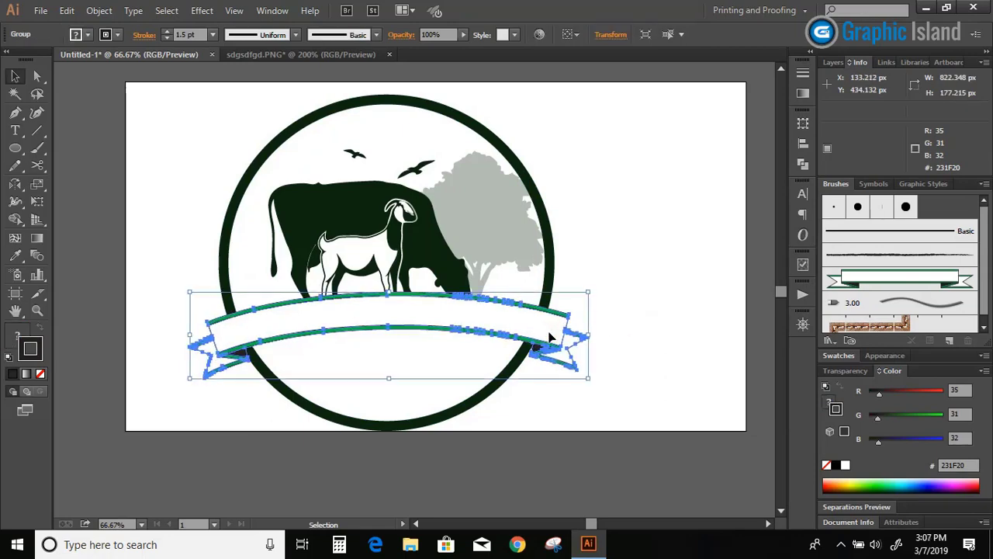
click(610, 331)
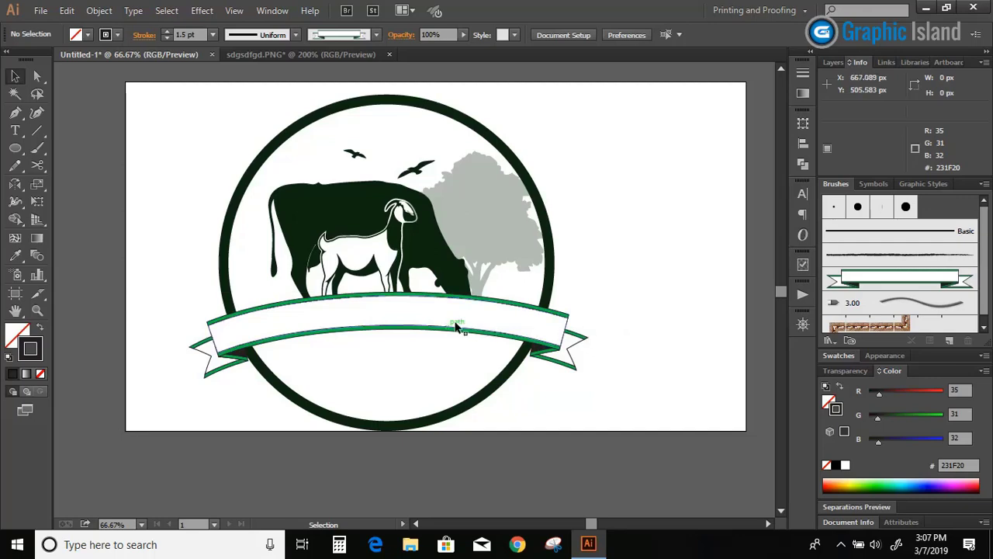
Step: Move the banner down below the animals' feet and narrow it from both ends to about 643 px wide, centred on the circle
drag(456, 327, 463, 361)
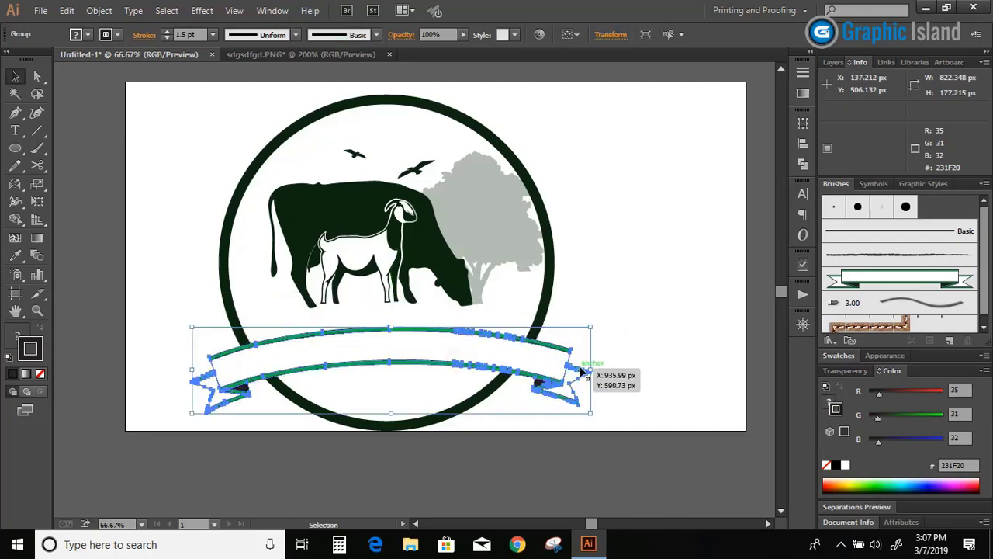
drag(595, 369, 555, 369)
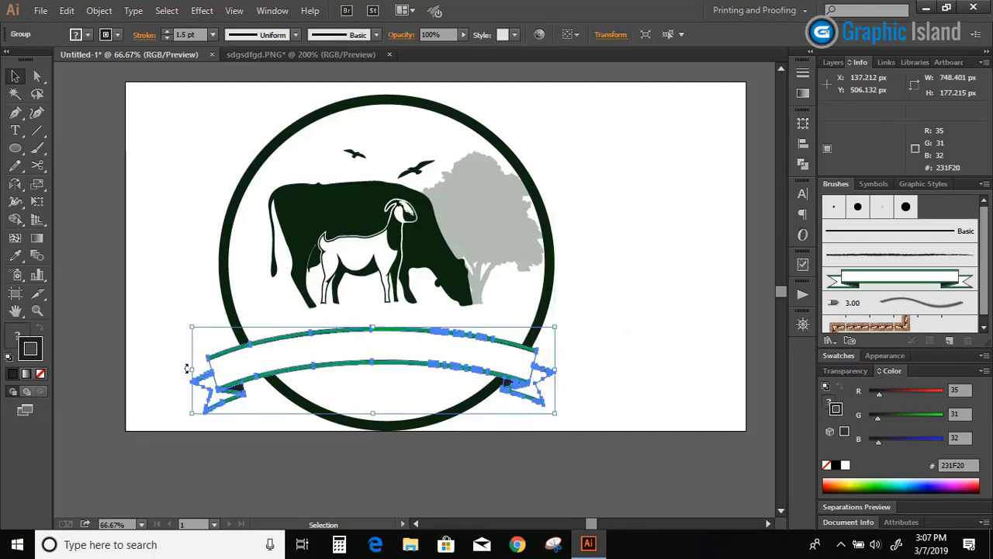
drag(191, 369, 231, 370)
drag(555, 370, 544, 369)
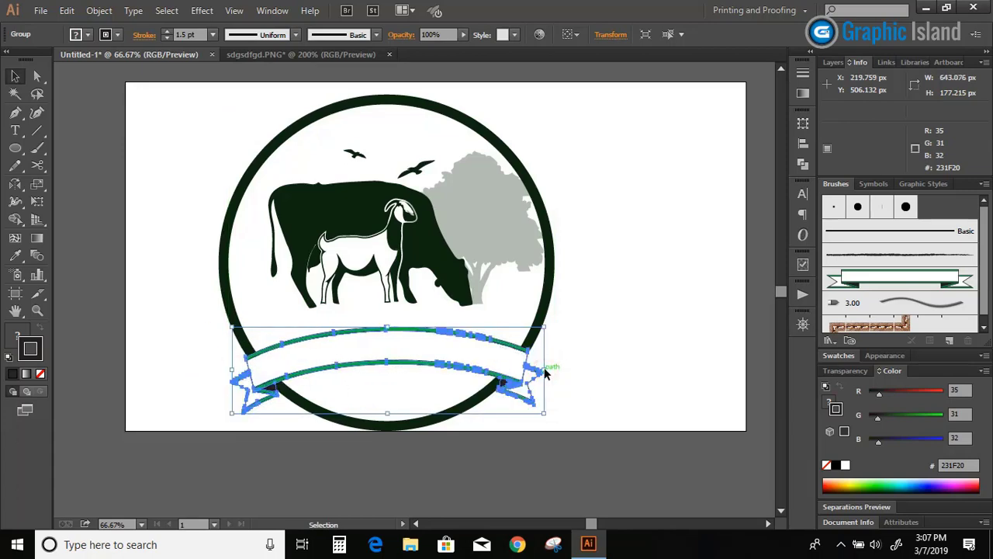
click(597, 362)
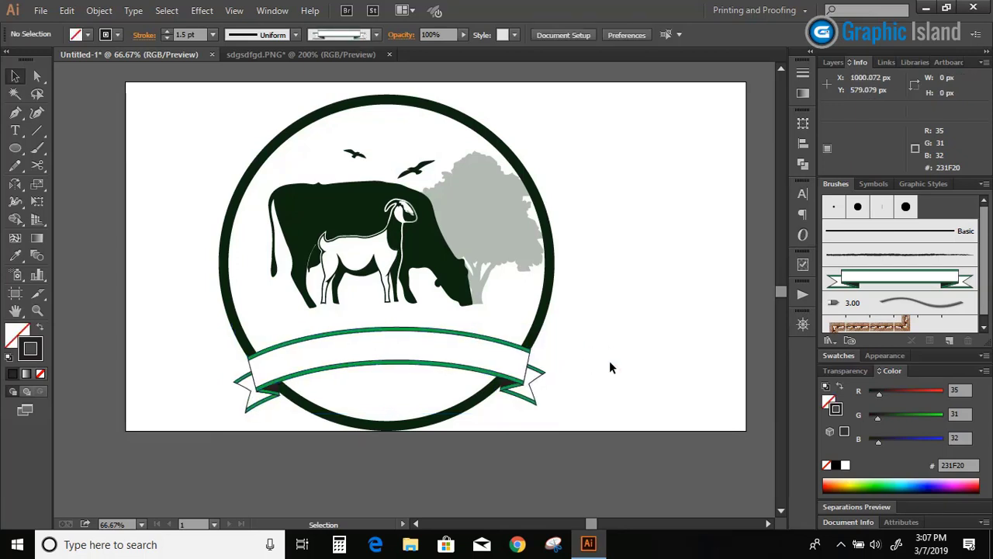
Step: Fill the banner's body and both of its tails with black using the Shape Builder
click(528, 399)
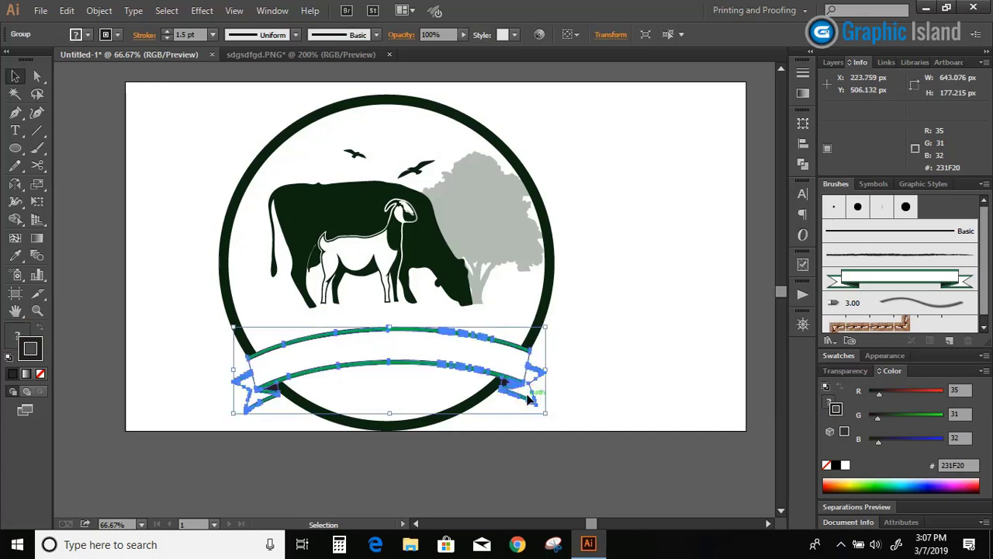
click(14, 219)
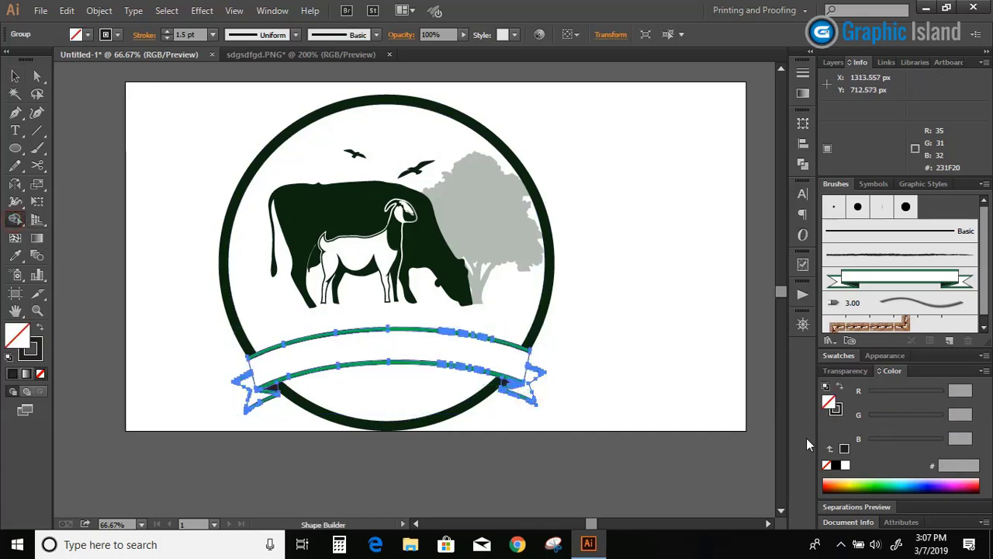
click(836, 466)
click(505, 366)
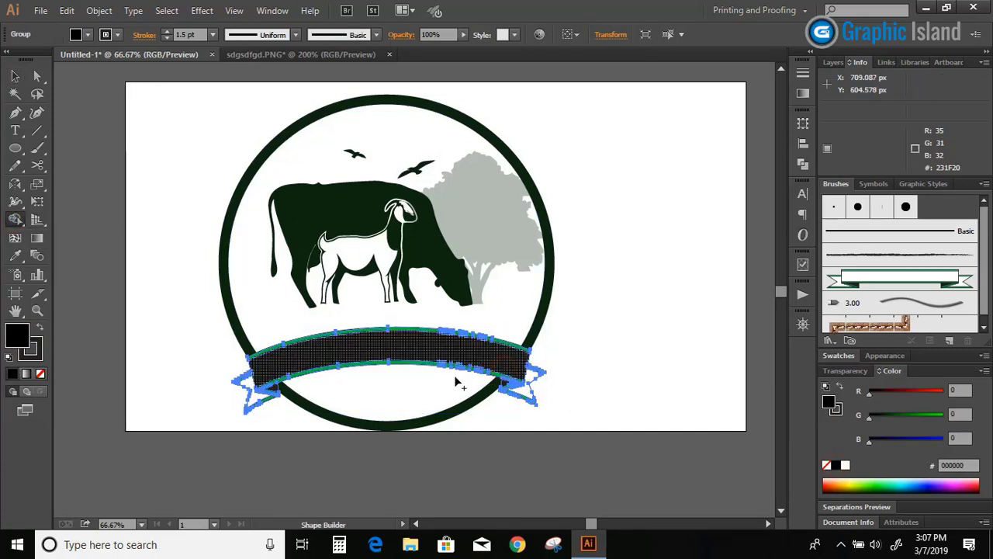
click(246, 386)
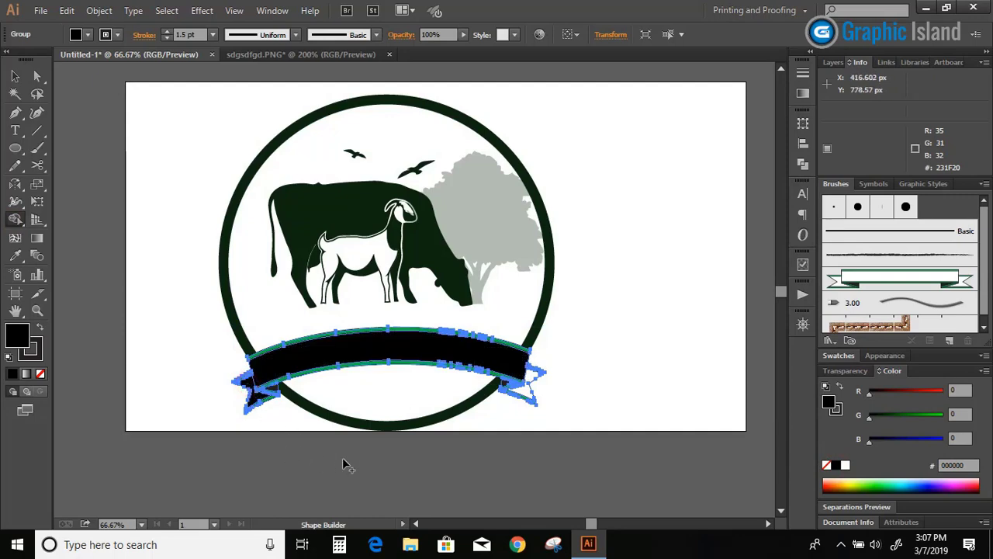
click(529, 389)
click(14, 75)
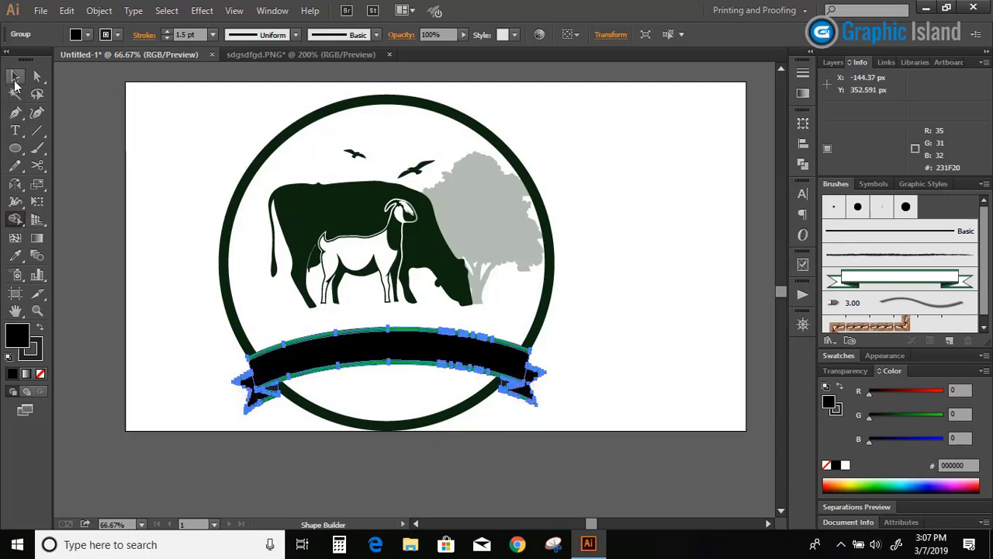
Step: Delete the green edging of the banner's body and the lower green edge of its left tail
click(104, 277)
click(512, 343)
key(Delete)
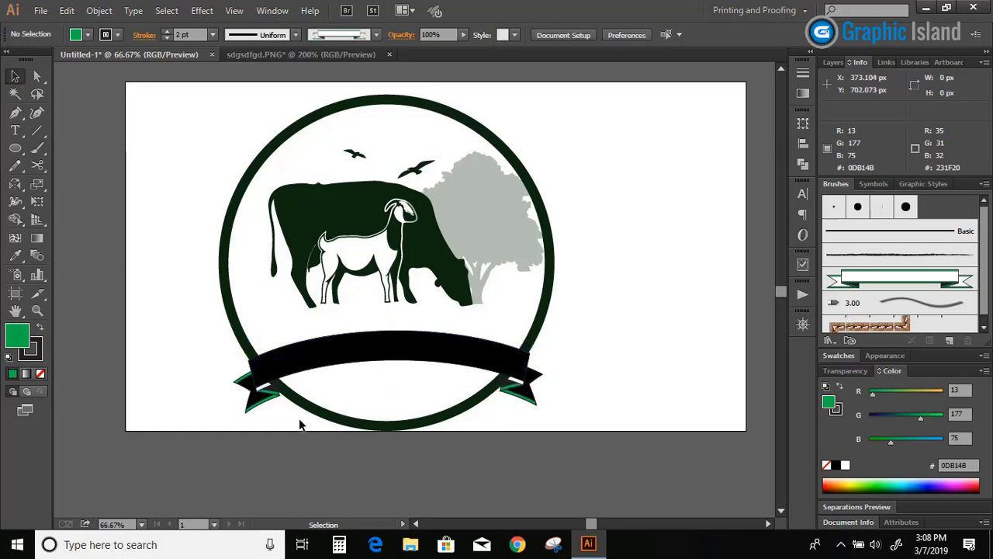
click(263, 402)
key(Delete)
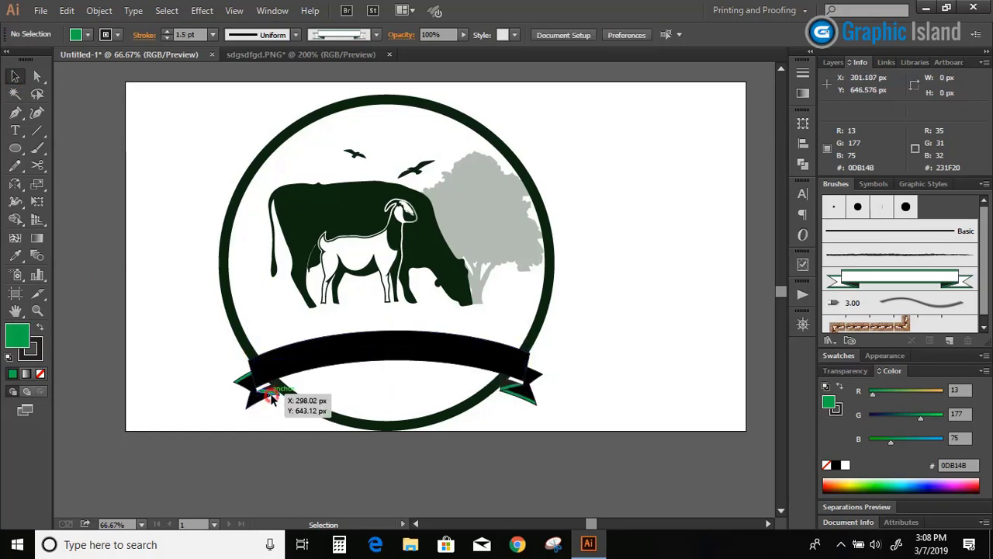
click(270, 394)
key(Delete)
key(ctrl+z)
click(273, 435)
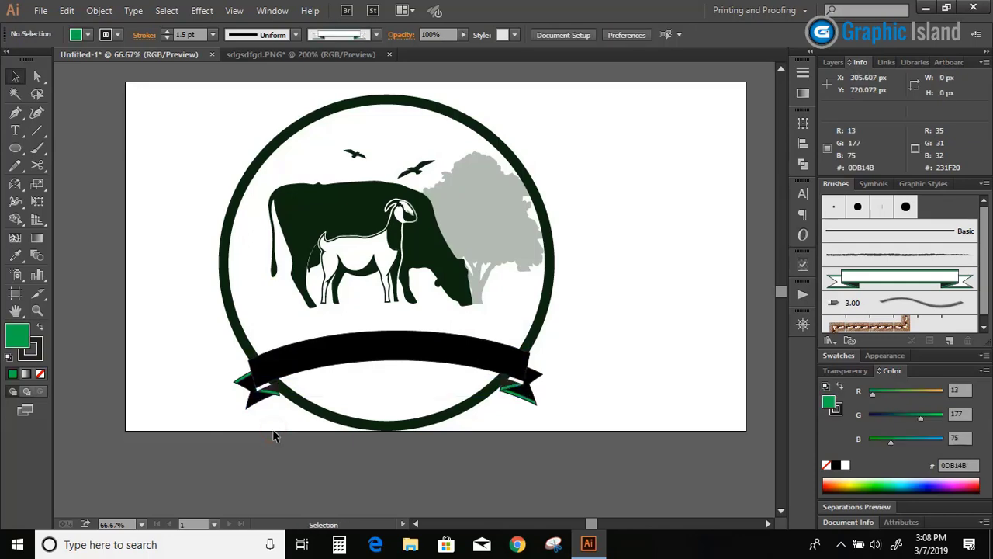
Step: Isolate the group at the banner's left fold and delete only its green strip
double_click(272, 393)
click(272, 394)
key(Delete)
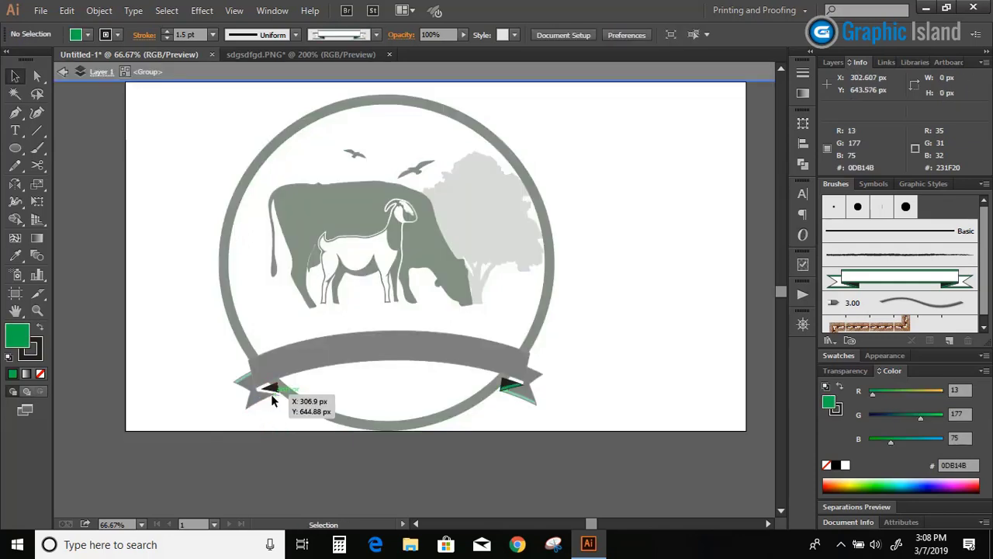
double_click(273, 421)
Step: Delete the green edging from the banner's right tail and fold, working inside the isolated group
double_click(526, 404)
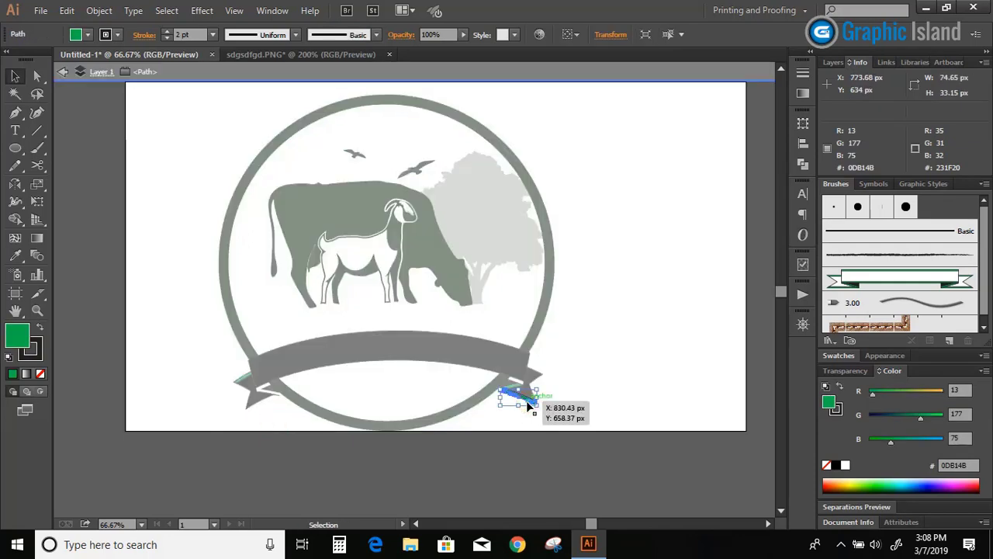
double_click(520, 392)
double_click(516, 390)
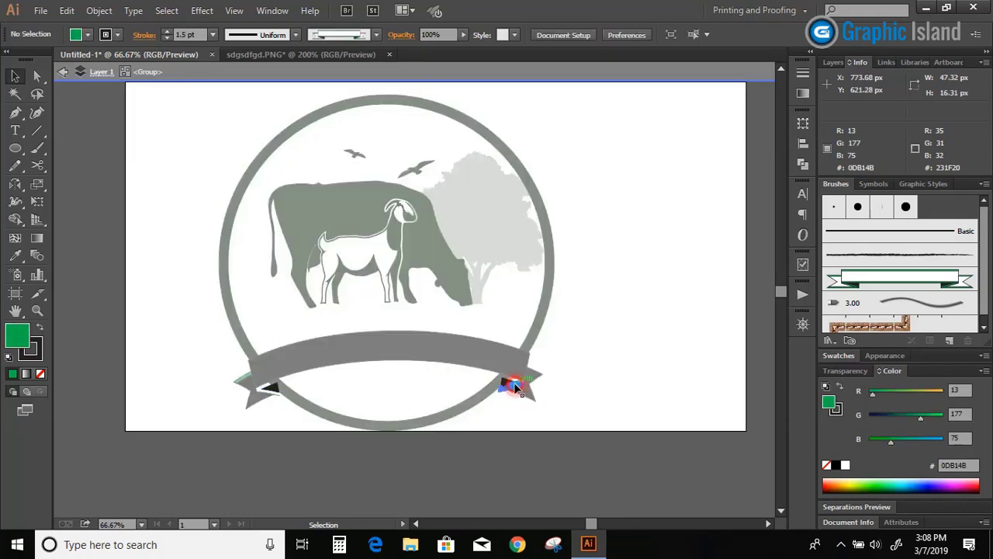
click(515, 387)
key(Delete)
double_click(567, 379)
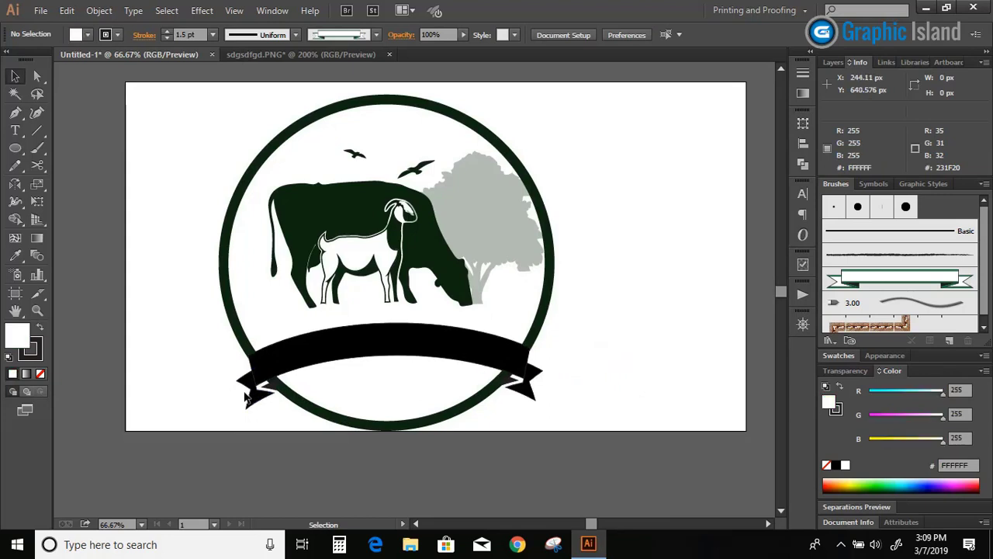
Step: Shift the left and right tails slightly outward and down to leave a thin white gap beside the banner's body
click(249, 392)
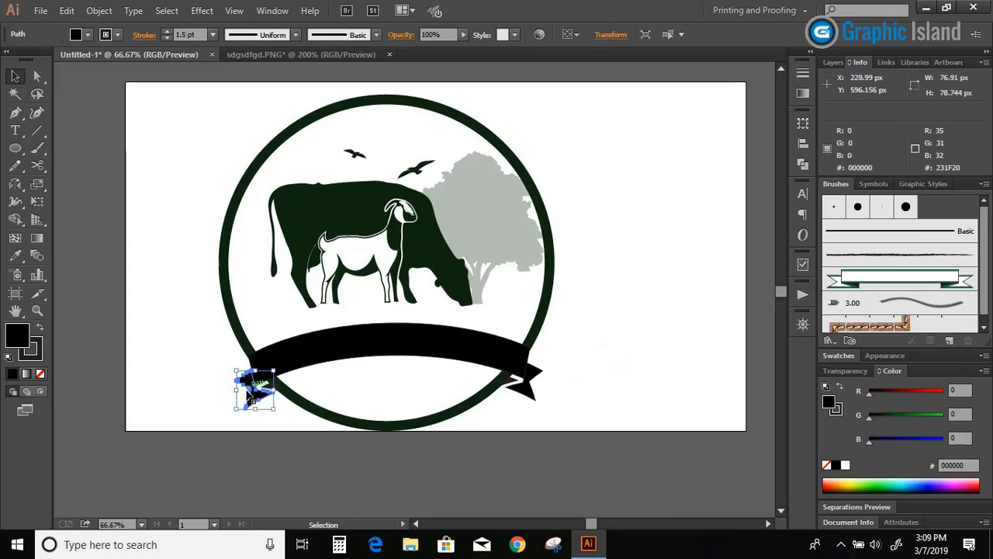
drag(250, 394, 248, 396)
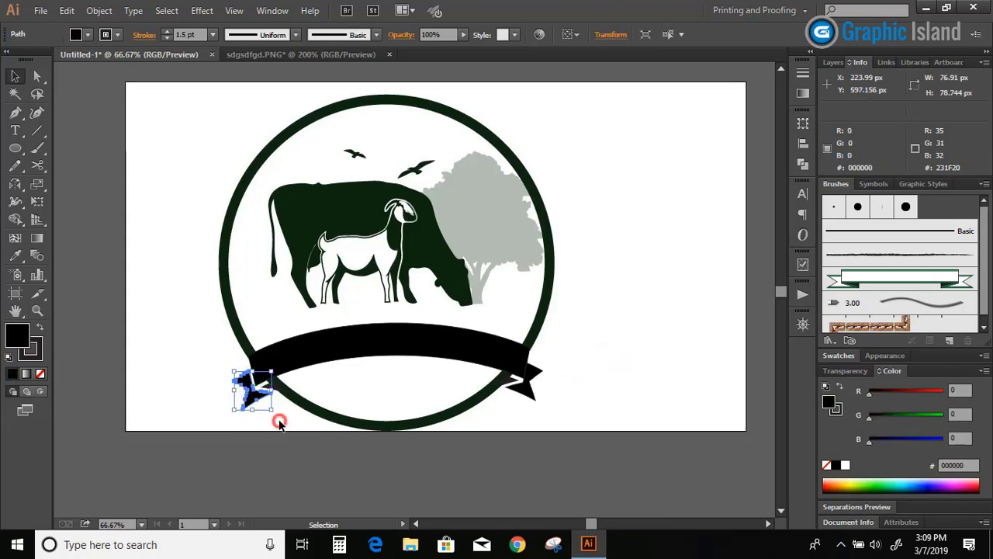
click(390, 436)
drag(565, 383, 540, 379)
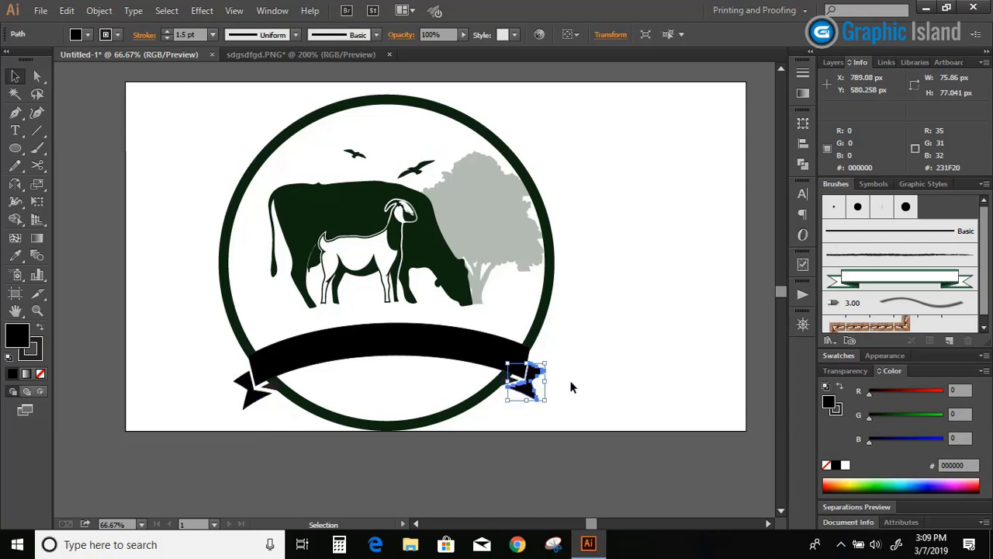
key(Down)
click(570, 386)
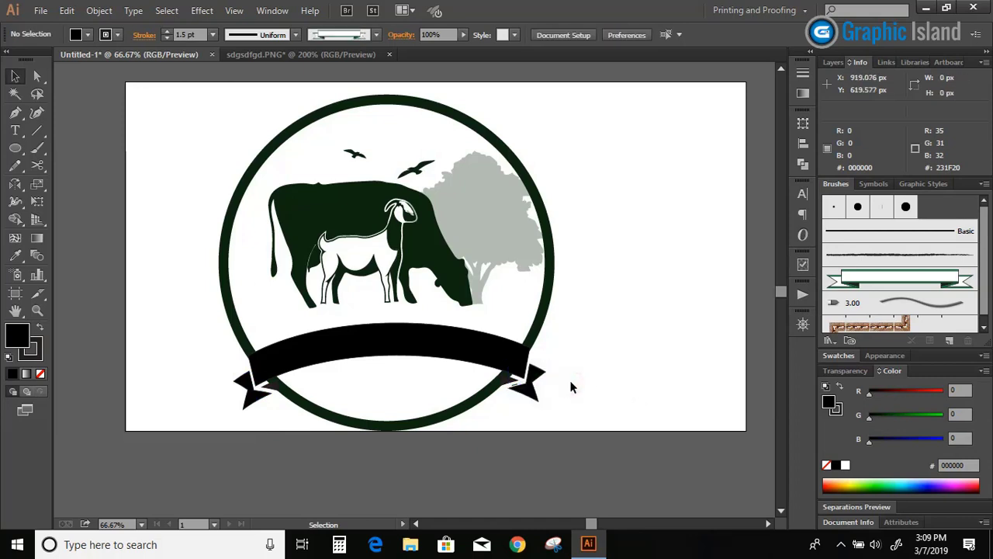
Step: Draw a closed, jagged grass shape about 577 px wide along the banner's top edge with the Pencil tool and fill it yellow
scroll(572, 388, up, 1)
click(15, 165)
key(shift+x)
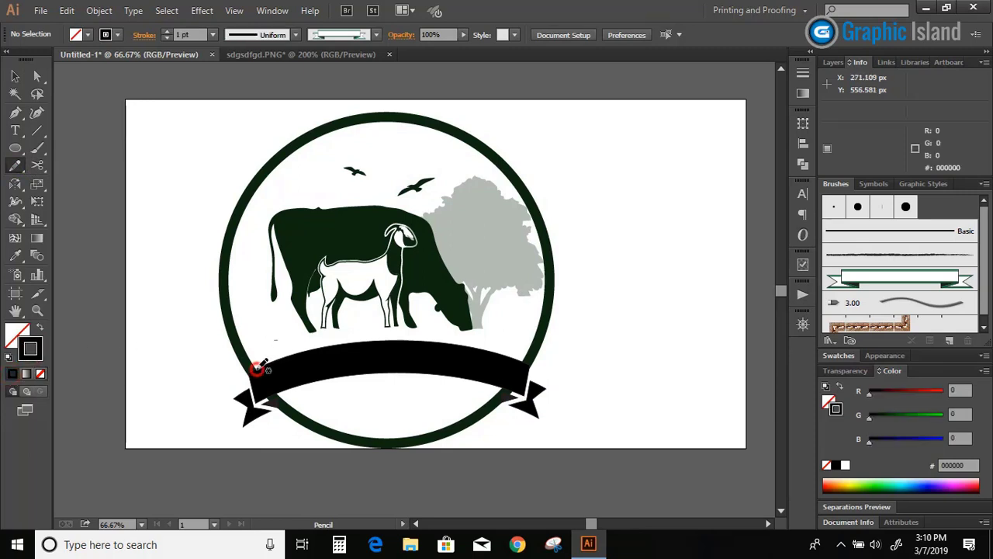
mouse_move(257, 369)
mouse_down()
mouse_move(269, 329)
mouse_move(276, 349)
mouse_move(281, 337)
mouse_move(287, 347)
mouse_move(335, 341)
mouse_move(355, 324)
mouse_move(371, 337)
mouse_move(395, 319)
mouse_move(415, 334)
mouse_move(468, 327)
mouse_move(479, 344)
mouse_move(507, 324)
mouse_move(509, 339)
mouse_move(525, 335)
mouse_move(526, 367)
mouse_move(381, 352)
mouse_move(264, 349)
mouse_up()
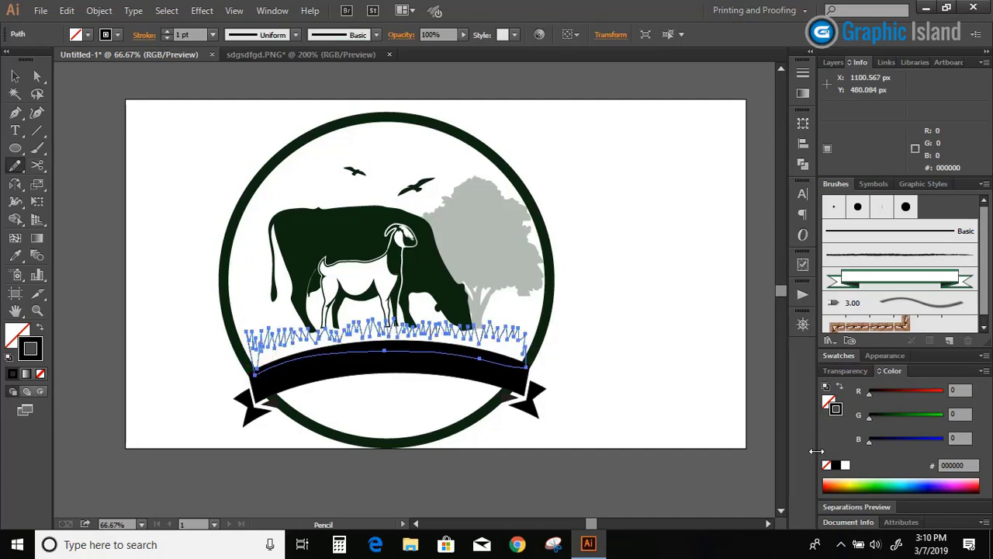
click(851, 486)
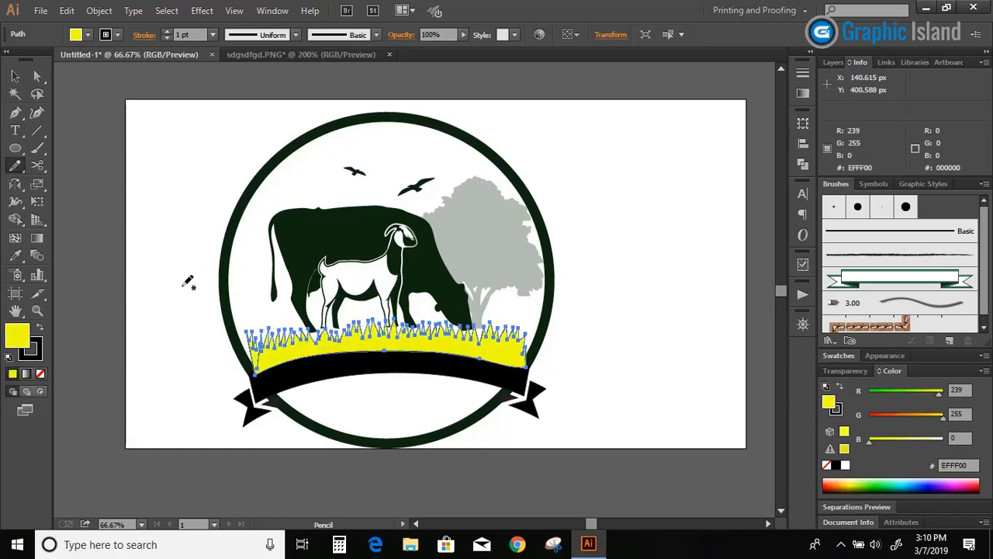
Step: Recolour the grass with the circle's dark green (0C280E) and no stroke using the Eyedropper
click(14, 76)
click(370, 341)
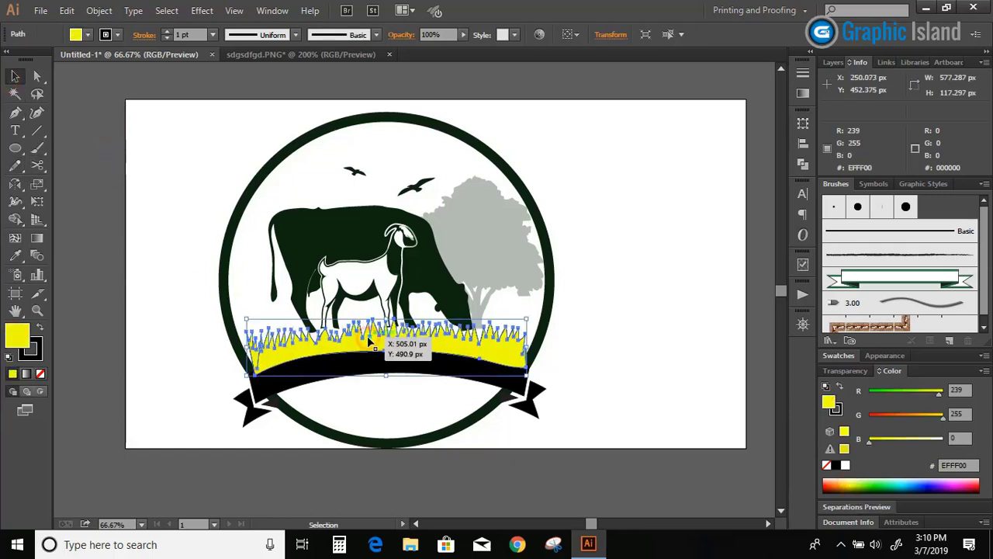
key(i)
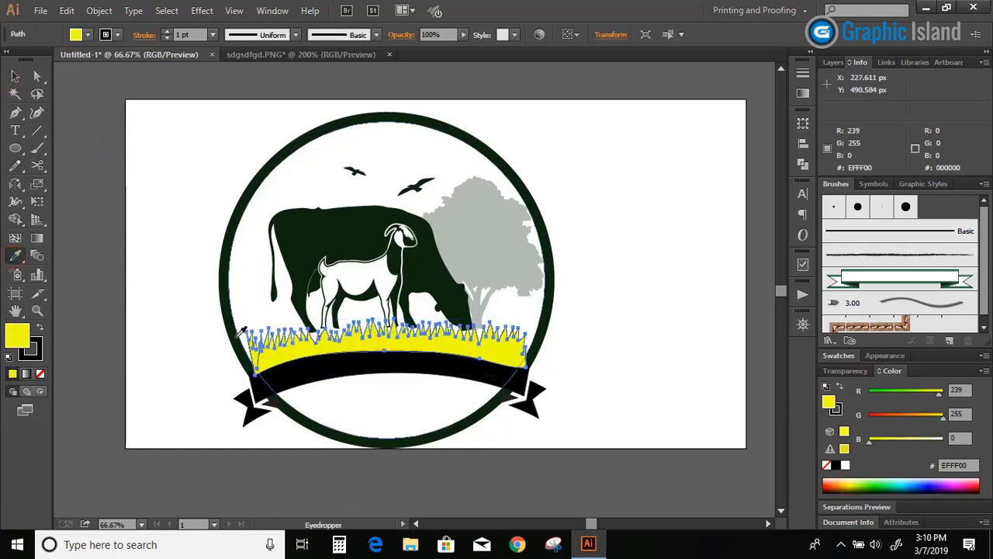
click(242, 331)
key(v)
click(109, 236)
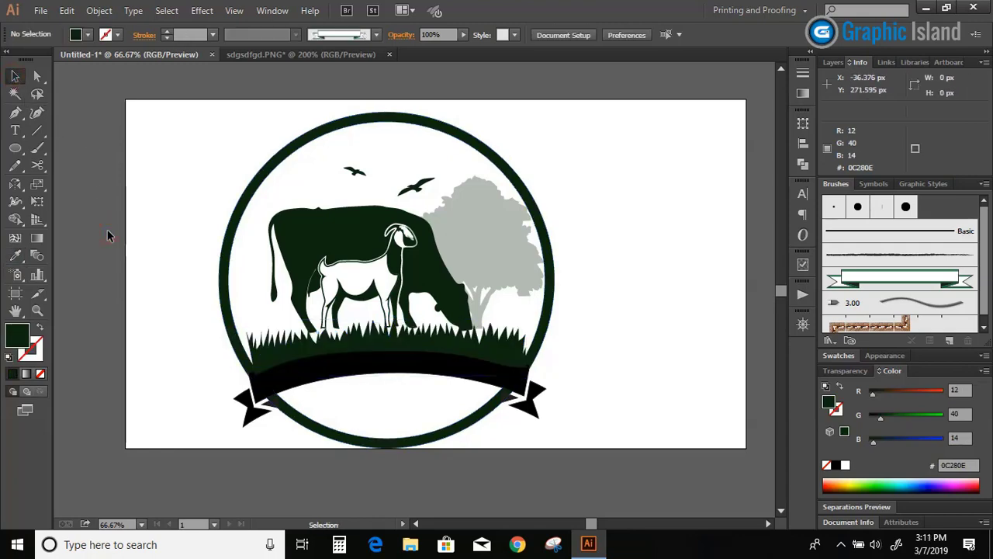
Step: Roughen the grass into fine, uneven blades along its whole width with the Wrinkle tool
key(ctrl+z)
key(ctrl+1)
drag(14, 201, 65, 323)
mouse_move(210, 368)
mouse_down()
mouse_move(165, 362)
mouse_move(158, 384)
mouse_move(237, 356)
mouse_move(434, 351)
mouse_move(336, 349)
mouse_move(381, 339)
mouse_move(335, 346)
mouse_move(341, 327)
mouse_move(308, 363)
mouse_move(267, 359)
mouse_move(256, 344)
mouse_move(275, 360)
mouse_move(285, 353)
mouse_move(281, 345)
mouse_move(258, 368)
mouse_move(262, 344)
mouse_move(273, 355)
mouse_move(233, 357)
mouse_move(227, 368)
mouse_move(264, 346)
mouse_move(351, 341)
mouse_move(451, 346)
mouse_move(419, 351)
mouse_move(461, 355)
mouse_move(434, 351)
mouse_move(442, 347)
mouse_move(399, 354)
mouse_move(571, 354)
mouse_move(534, 360)
mouse_move(556, 362)
mouse_move(572, 350)
mouse_move(585, 384)
mouse_move(552, 370)
mouse_move(537, 343)
mouse_move(498, 354)
mouse_move(534, 370)
mouse_move(553, 350)
mouse_move(584, 387)
mouse_move(571, 352)
mouse_move(549, 386)
mouse_move(460, 354)
mouse_move(449, 367)
mouse_move(431, 341)
mouse_move(362, 367)
mouse_move(397, 331)
mouse_move(406, 339)
mouse_move(166, 350)
mouse_move(510, 346)
mouse_move(543, 364)
mouse_move(572, 343)
mouse_move(587, 372)
mouse_move(558, 337)
mouse_up()
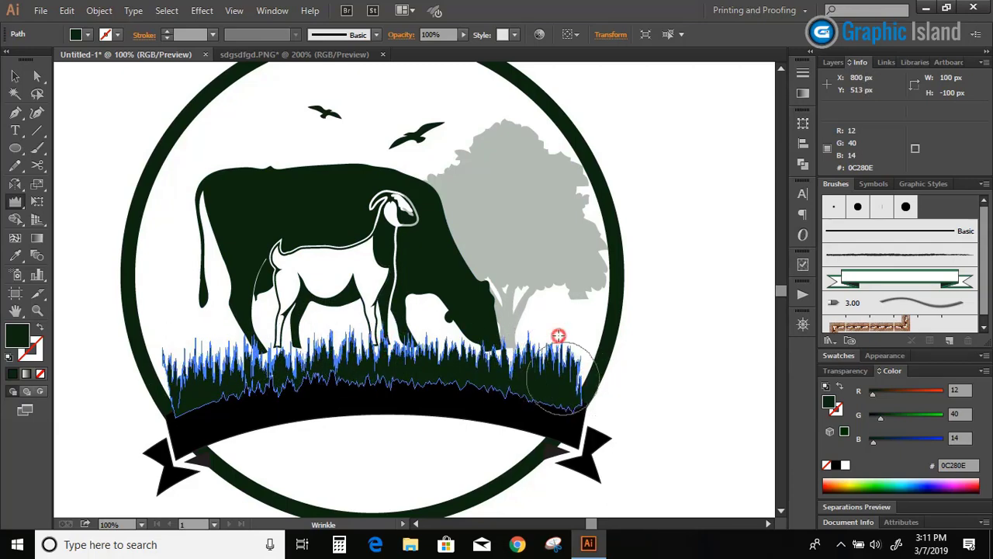
drag(245, 363, 166, 353)
key(v)
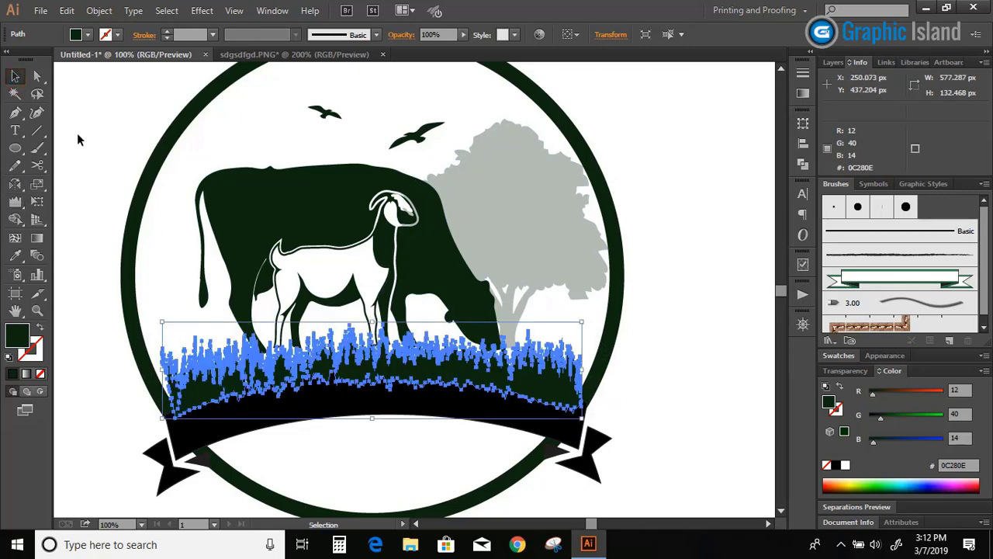
click(107, 136)
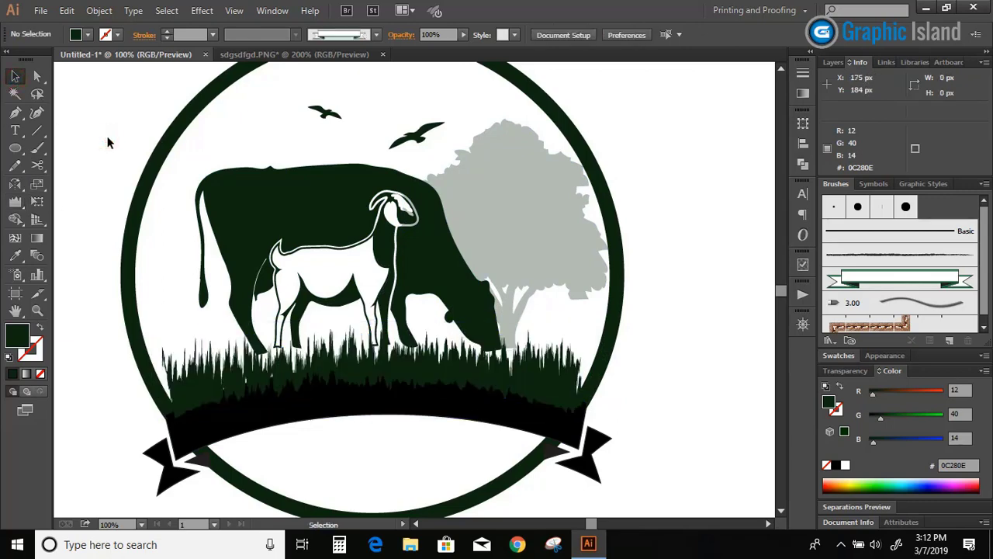
Step: Stretch the grass past both sides of the circle and further down over the banner
click(401, 366)
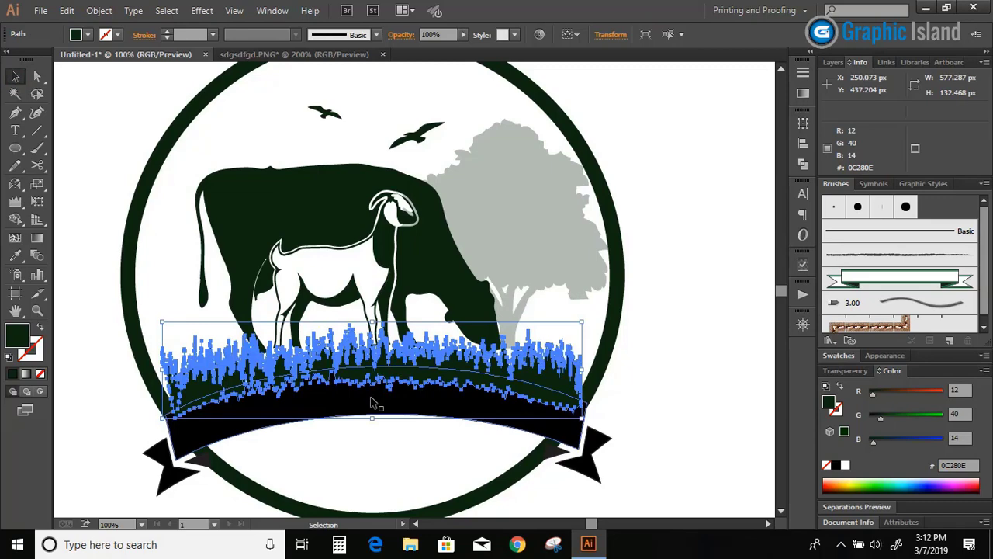
drag(162, 369, 135, 371)
drag(597, 370, 629, 366)
drag(381, 418, 384, 440)
click(670, 348)
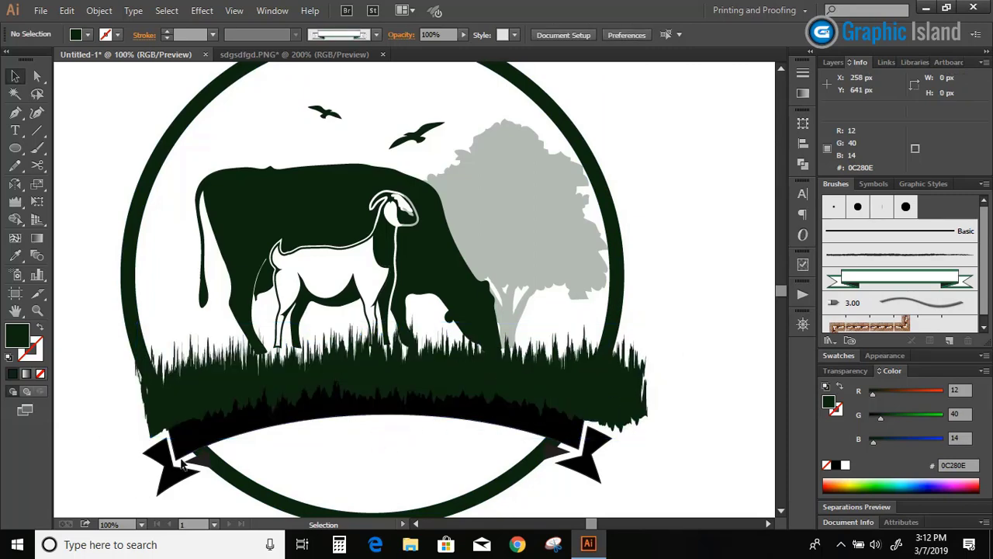
Step: Copy the black banner body and paste it in place in front of the grass
click(208, 439)
click(67, 10)
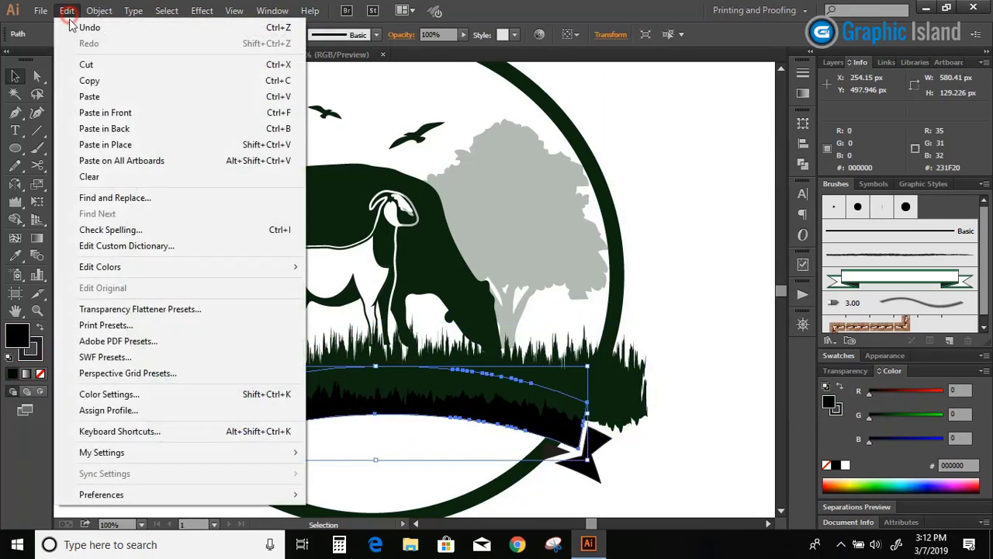
click(88, 81)
click(67, 11)
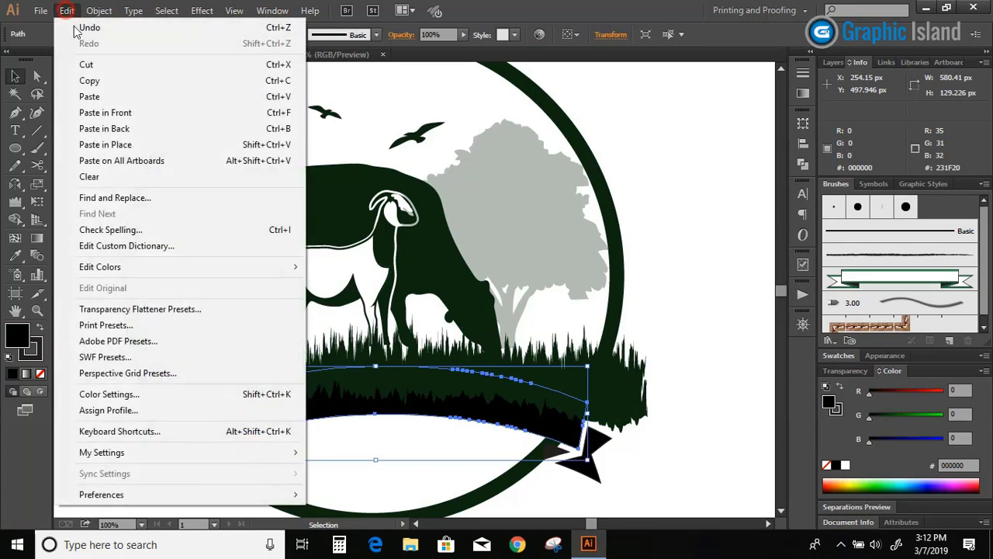
click(125, 149)
click(96, 384)
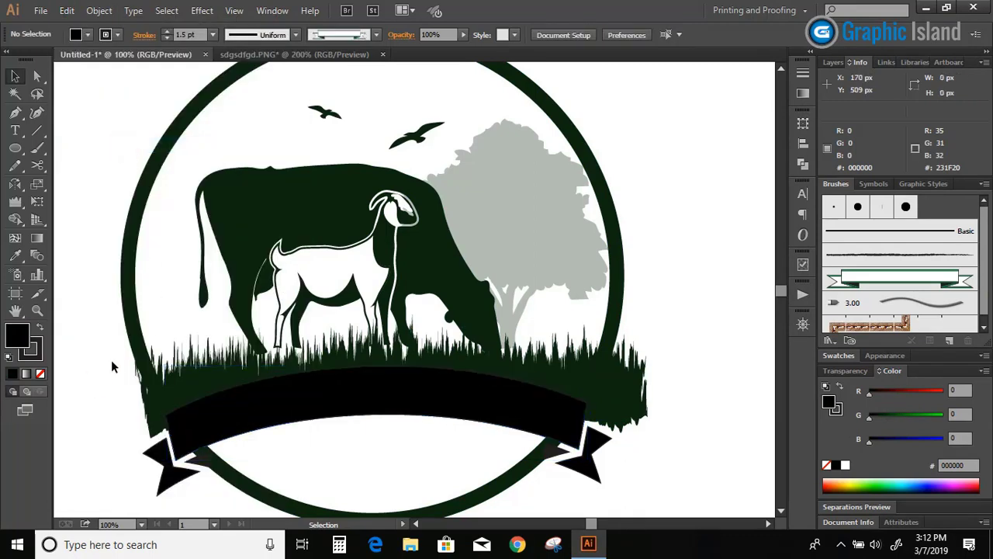
Step: Copy the dark green ring and paste it in place in front of the grass and banner
click(135, 326)
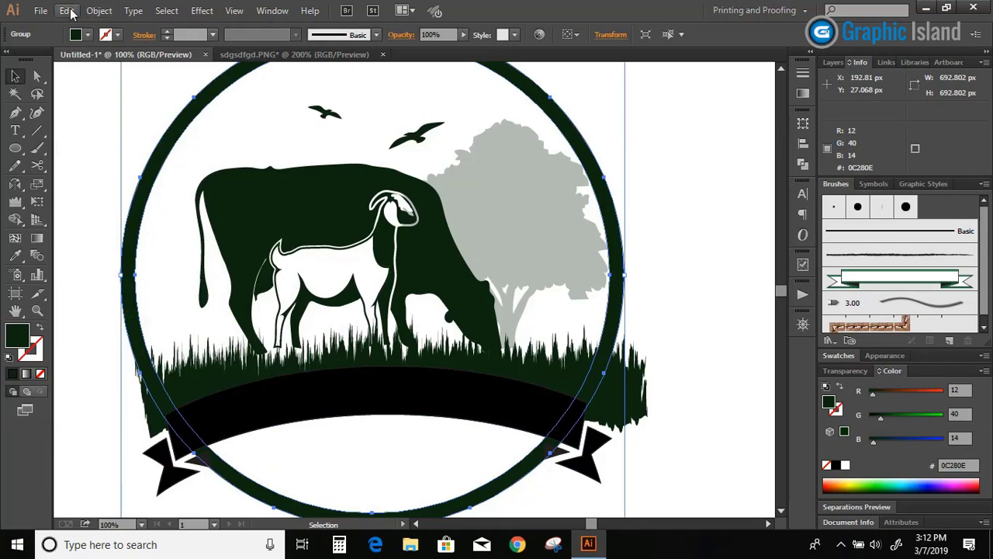
click(67, 10)
click(89, 81)
click(66, 10)
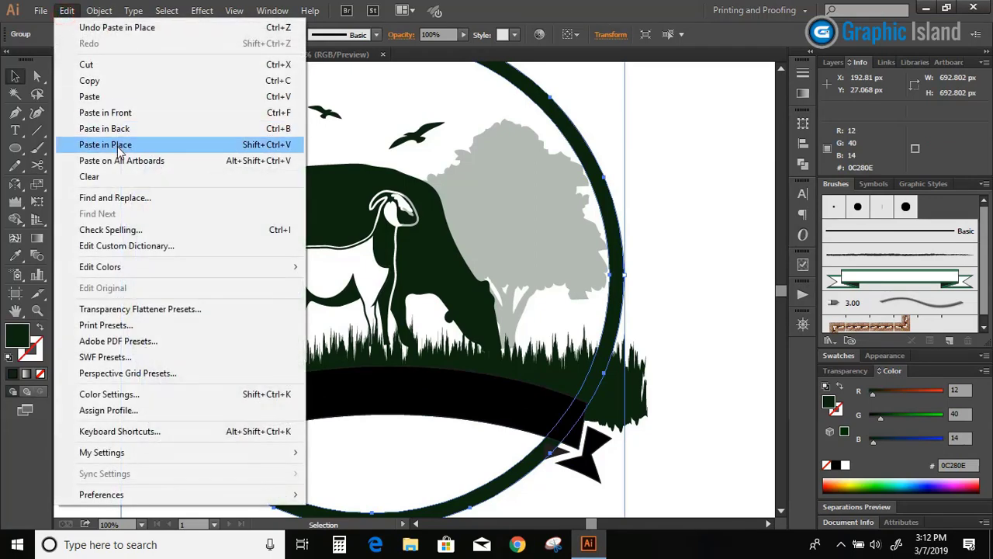
click(105, 145)
click(95, 344)
Step: Trim off the grass outside the ring and below the banner's upper edge, using Shape Builder on the ring, banner copy and grass
click(134, 316)
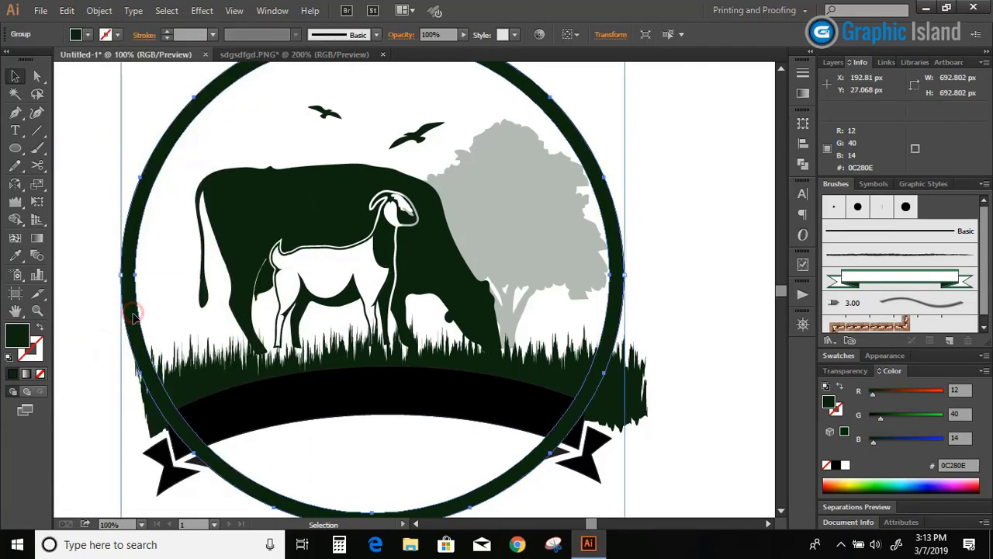
shift+click(220, 405)
shift+click(204, 380)
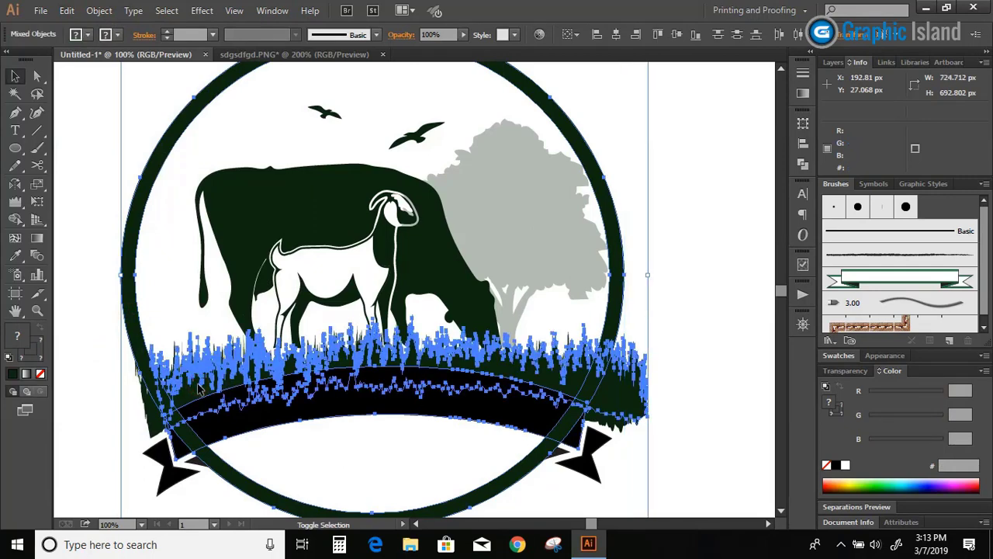
shift+click(154, 423)
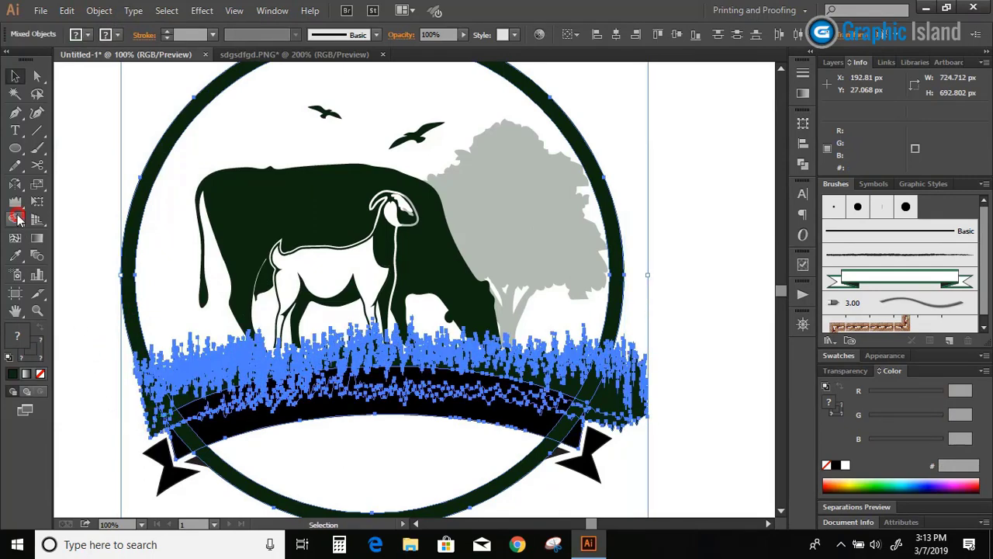
click(17, 219)
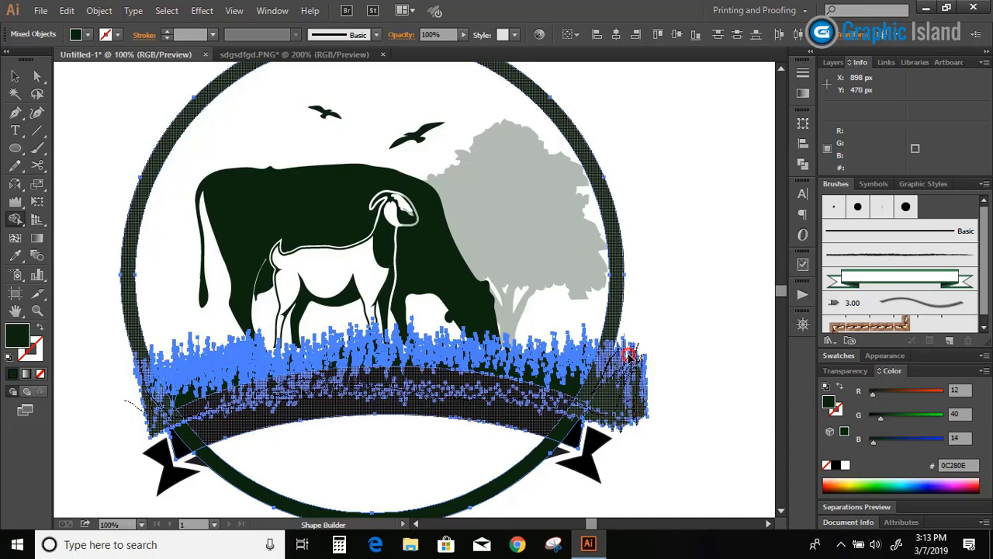
Step: Delete the leftover grass scraps beside the ring's right edge
drag(670, 427, 628, 334)
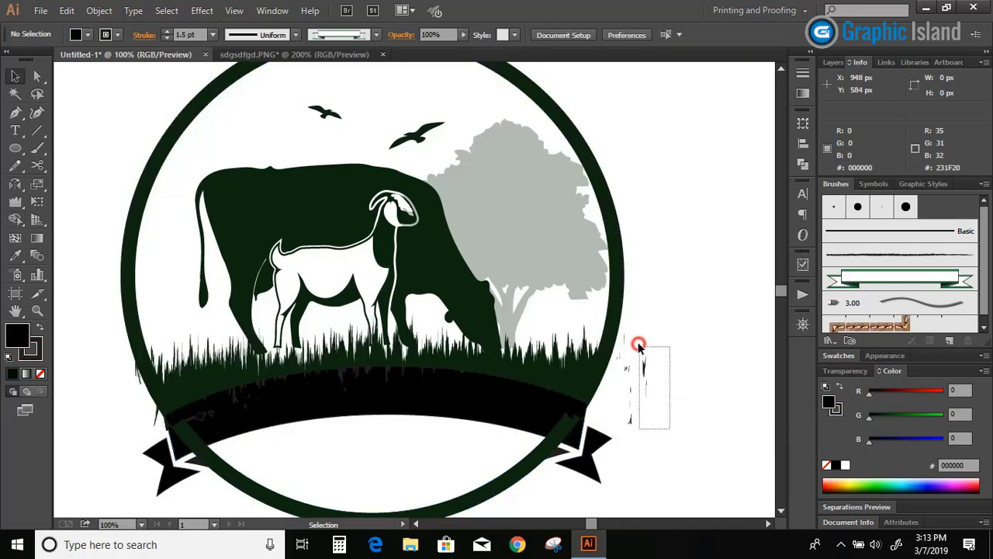
key(Delete)
drag(650, 409, 625, 320)
key(Delete)
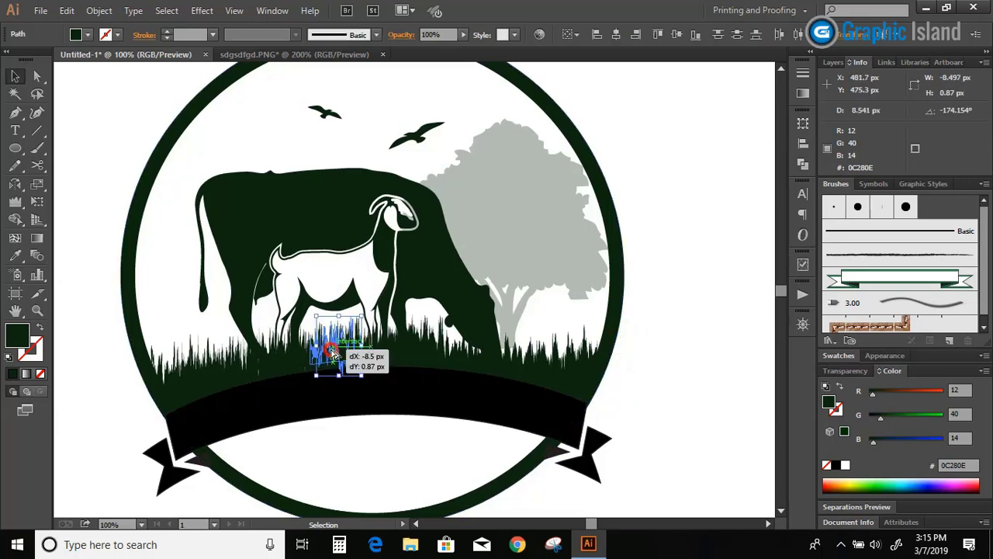
Step: Place small grass tufts along the grass line, around the animals' legs, the cow's lowered head and the ring's left side
drag(332, 351, 455, 353)
drag(455, 352, 429, 344)
drag(431, 344, 177, 365)
click(652, 332)
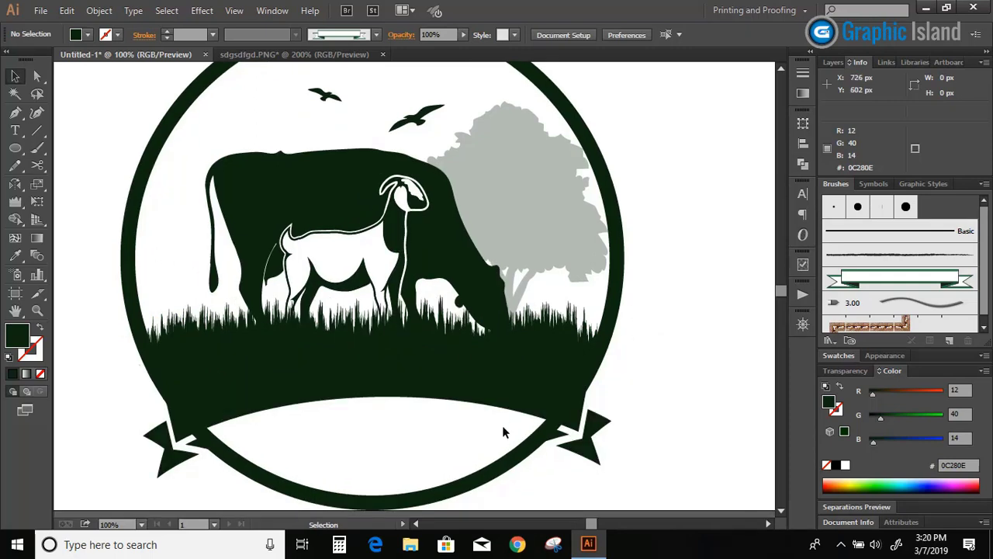
Step: Offset the banner body's path outward by 5 px with miter joins
click(481, 399)
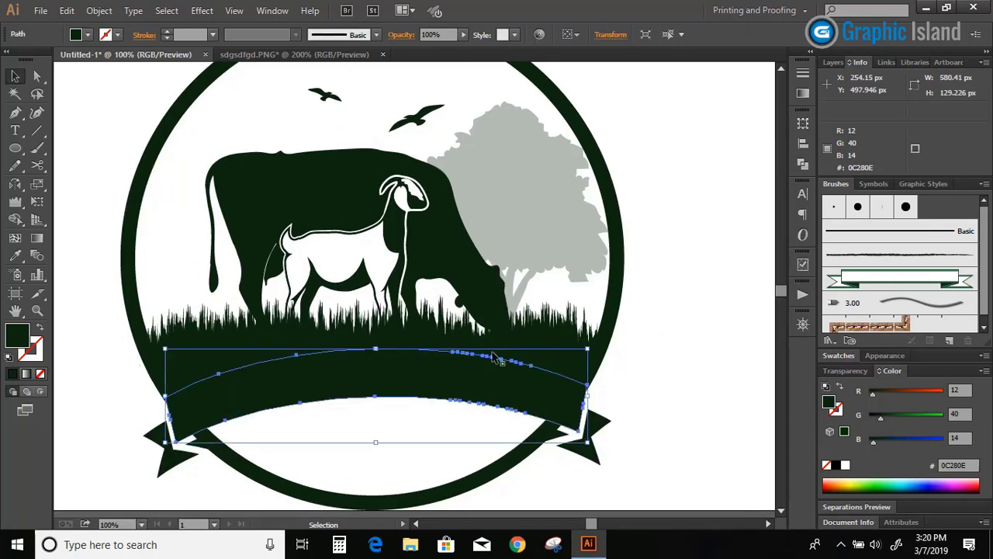
click(99, 10)
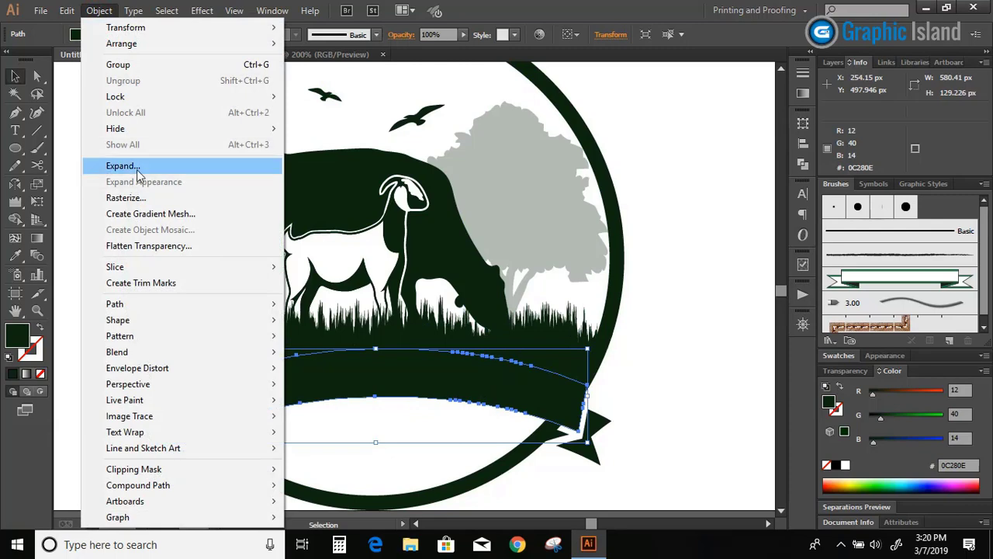
mouse_move(256, 304)
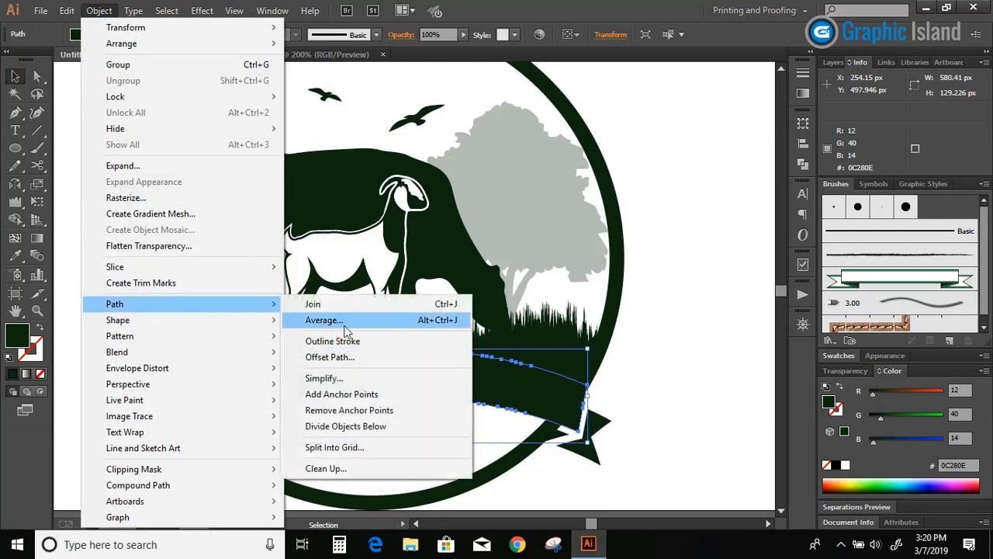
click(364, 359)
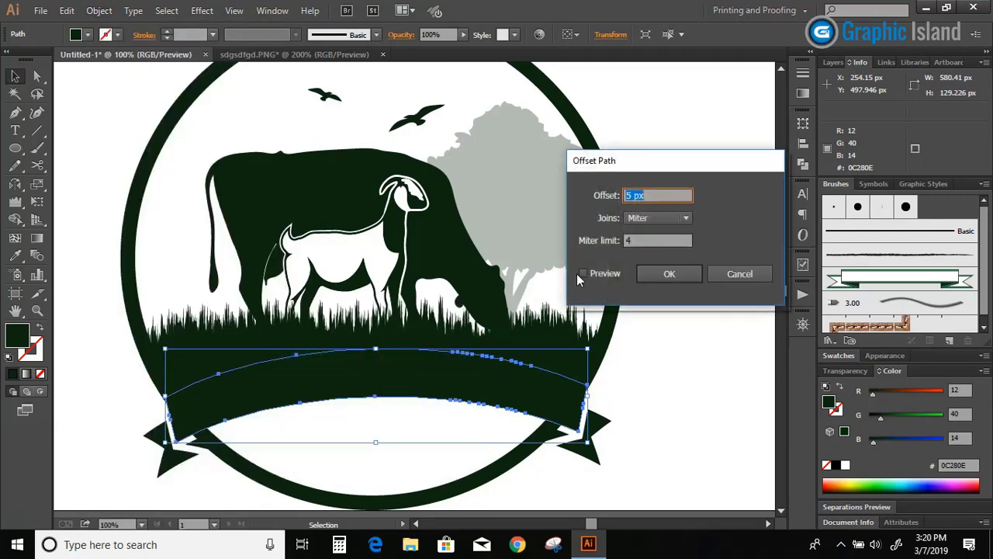
text(3)
click(583, 274)
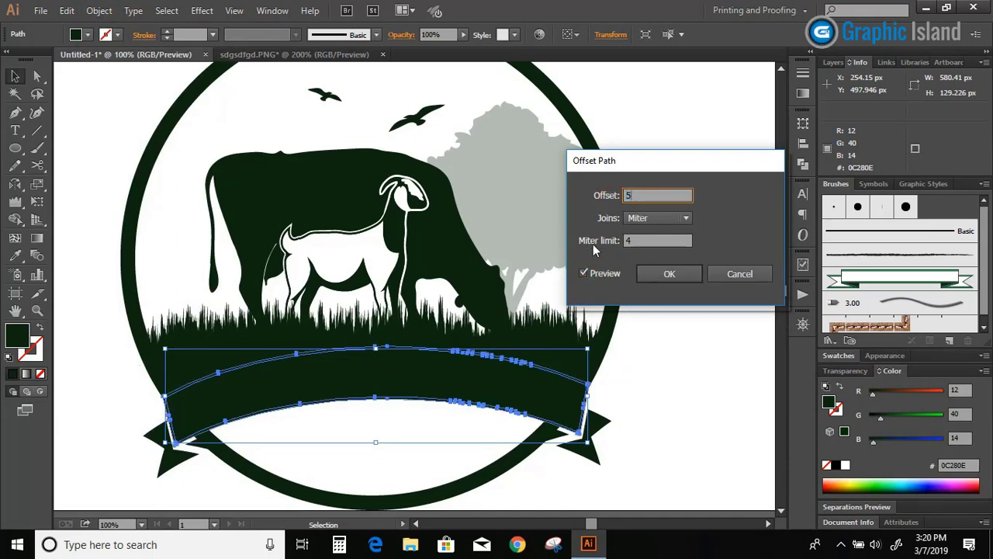
click(584, 273)
click(585, 273)
click(659, 269)
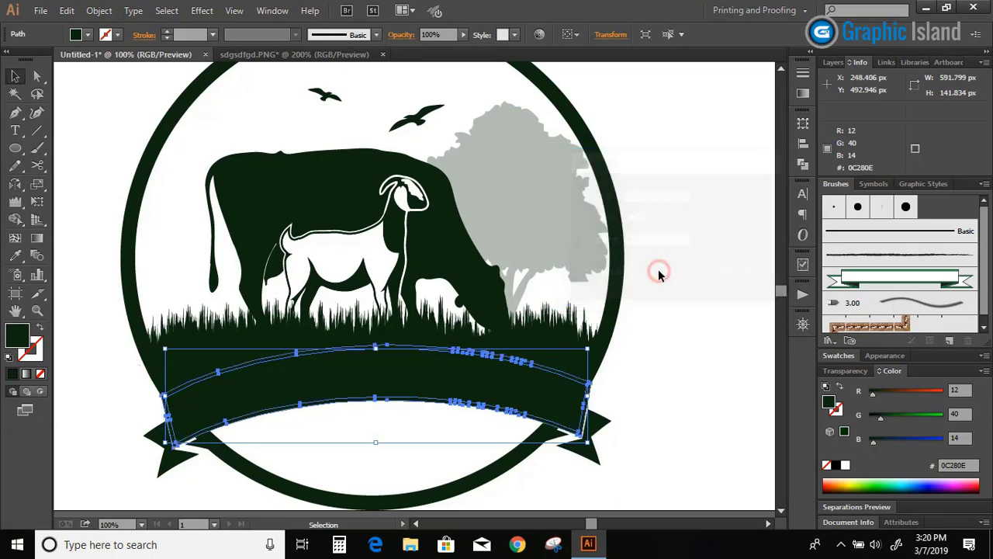
Step: Fill the offset banner shape with white to form an outline around the banner body
click(845, 465)
click(672, 366)
scroll(672, 367, up, 2)
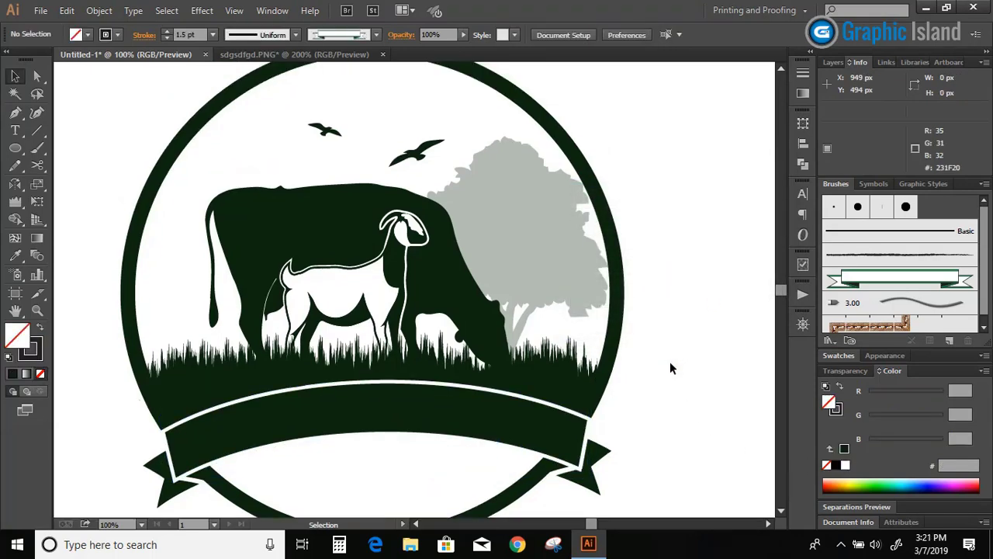
Step: Draw a circle about 20 px wide at the ring's lowest point and fill it black
click(16, 149)
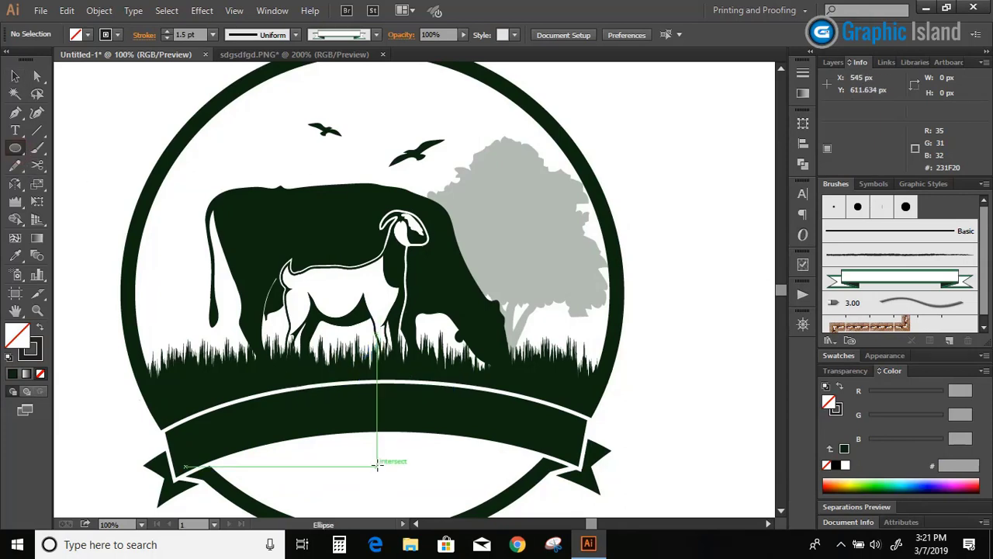
scroll(380, 462, down, 2)
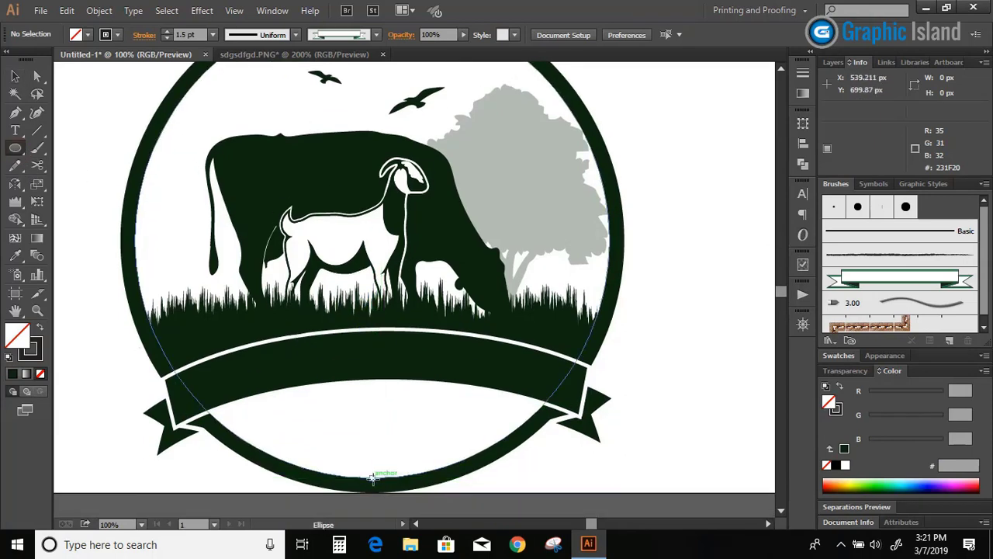
drag(373, 479, 385, 492)
click(15, 75)
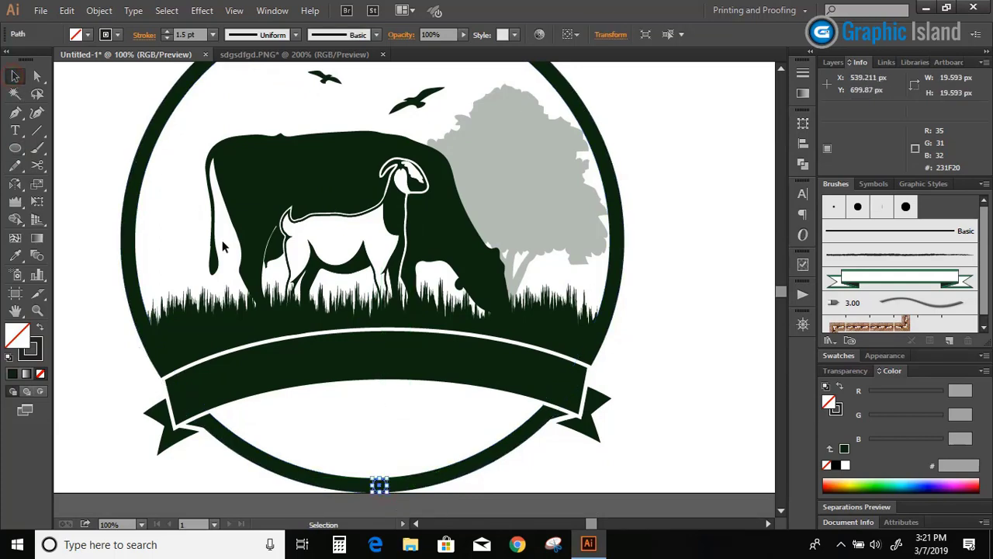
click(838, 465)
Step: Move the small black circle straight up onto the goat's shoulder, near the middle of the ring
key(shift+Up)
key(shift+Up)
key(shift+Up)
key(shift+Up)
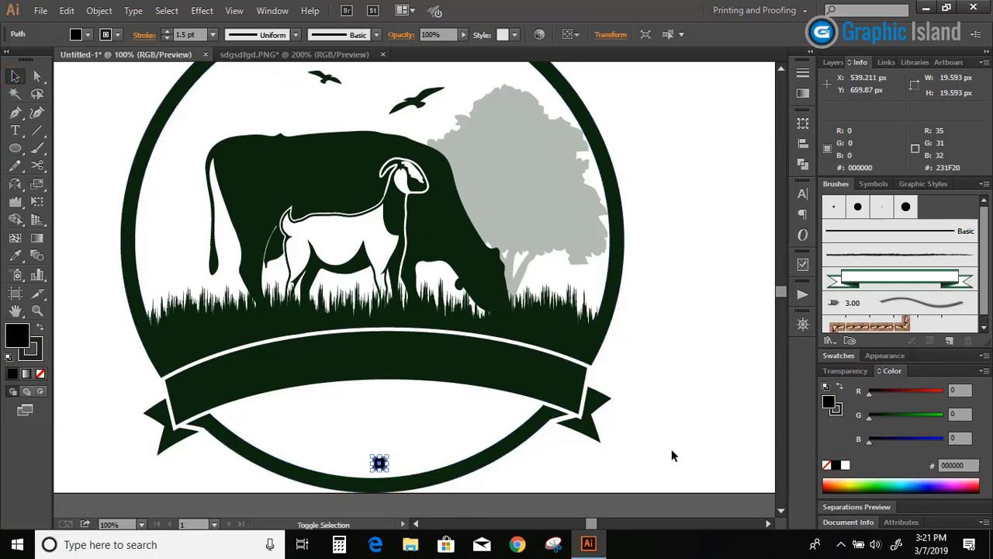
key(shift+Up)
key(shift+Up)
key(shift+Up)
key(shift+Up)
key(shift+Up)
key(shift+Up)
key(shift+Up)
key(shift+Up)
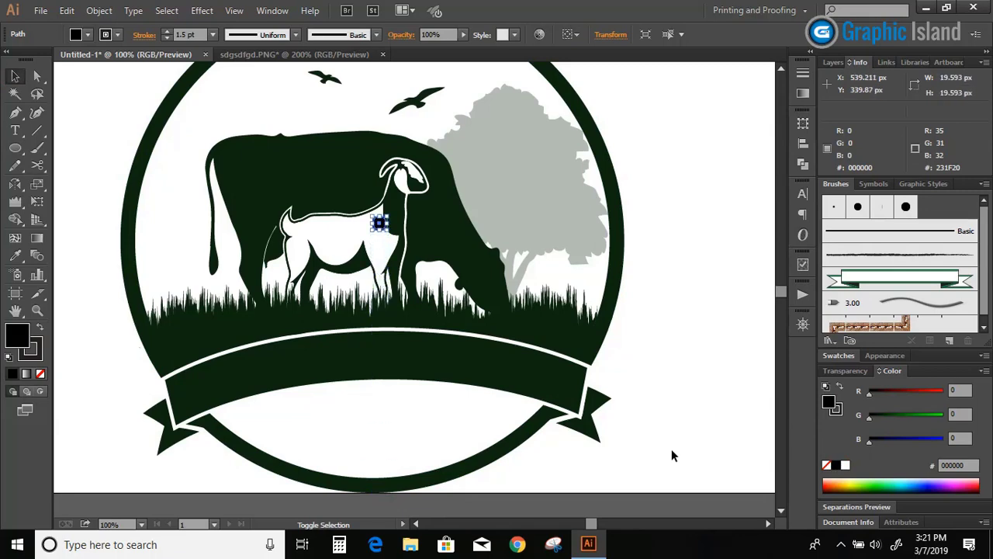
key(shift+Up)
scroll(654, 458, up, 2)
click(696, 268)
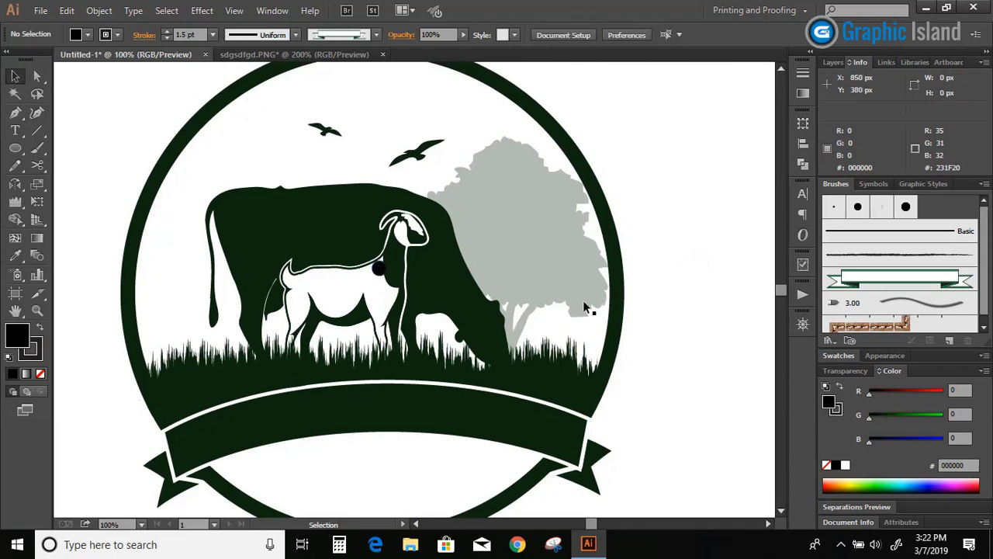
Step: Draw a thin vertical black rectangle about 11 by 317 px from above the ring down to the goat's back
click(17, 155)
click(60, 150)
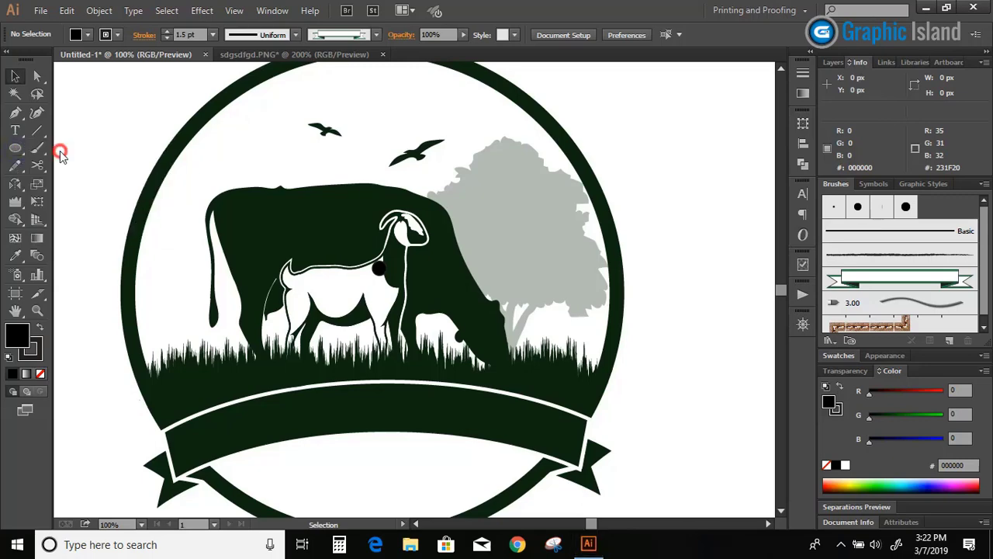
scroll(321, 224, up, 2)
drag(361, 80, 371, 312)
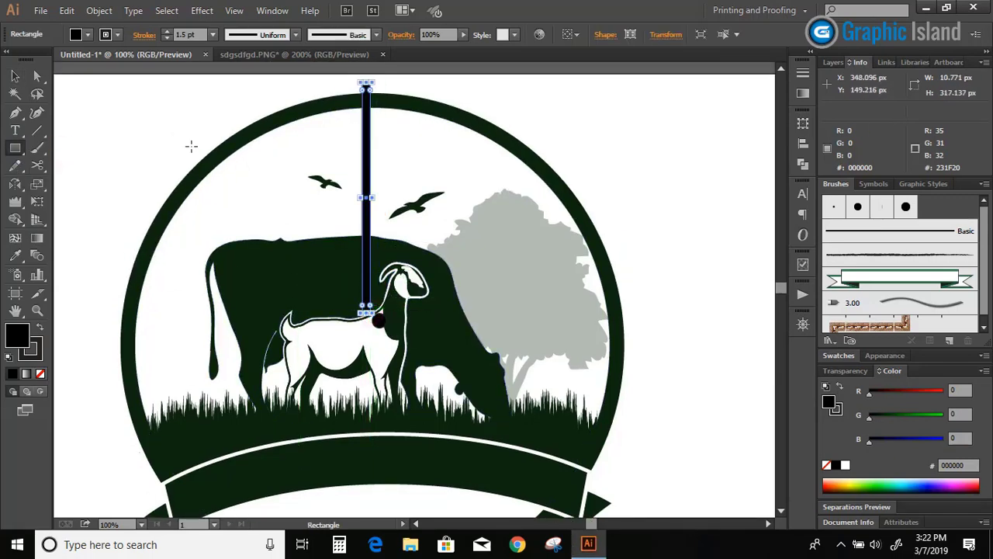
Step: Taper the black bar by widening its upper end to about 19 px and slightly narrowing its lower end
click(15, 75)
scroll(371, 137, up, 1)
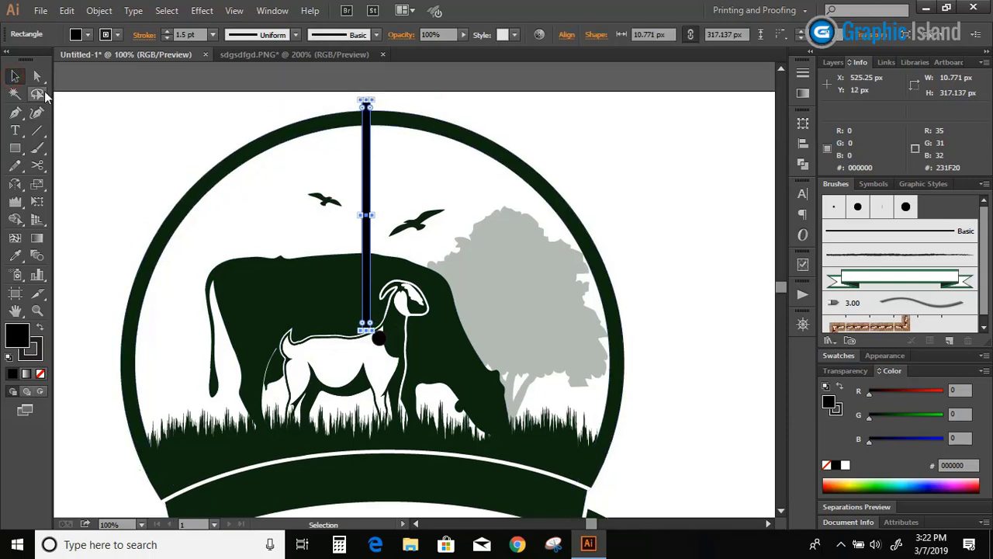
key(a)
drag(360, 101, 375, 101)
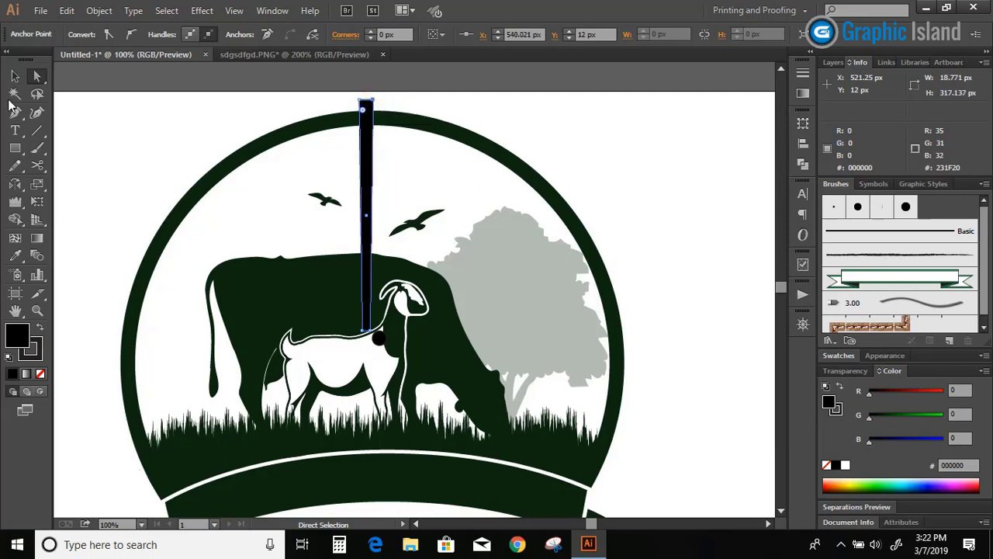
click(362, 331)
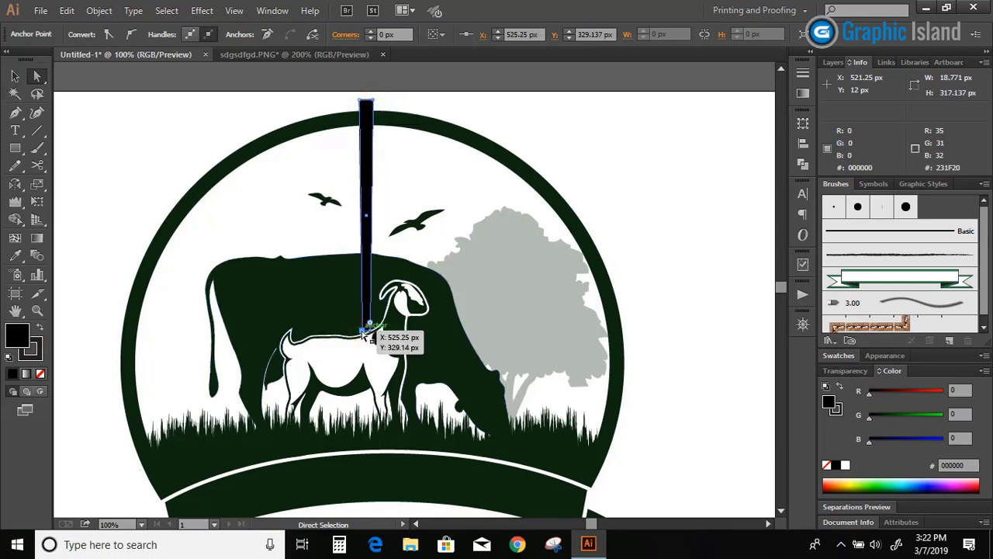
key(Right)
click(368, 331)
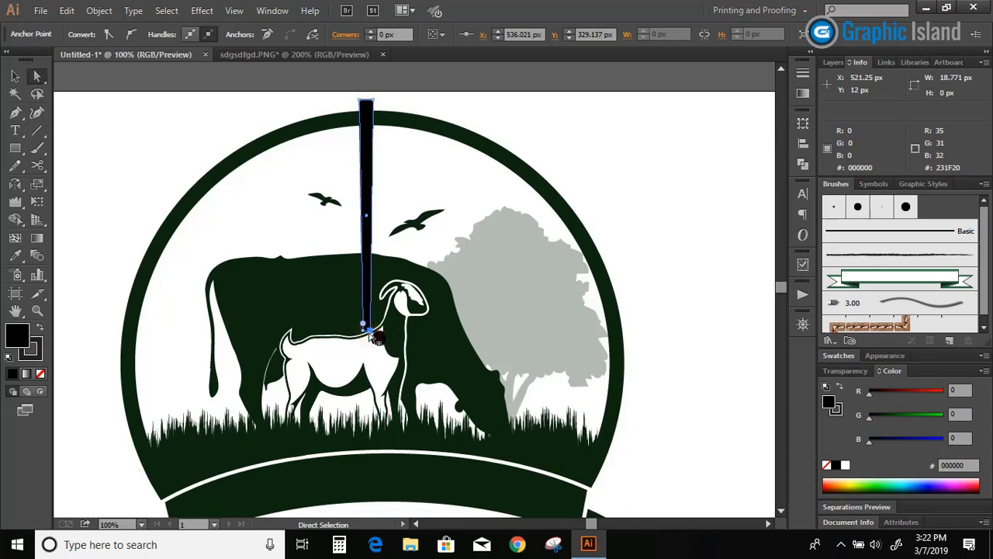
click(14, 75)
click(88, 148)
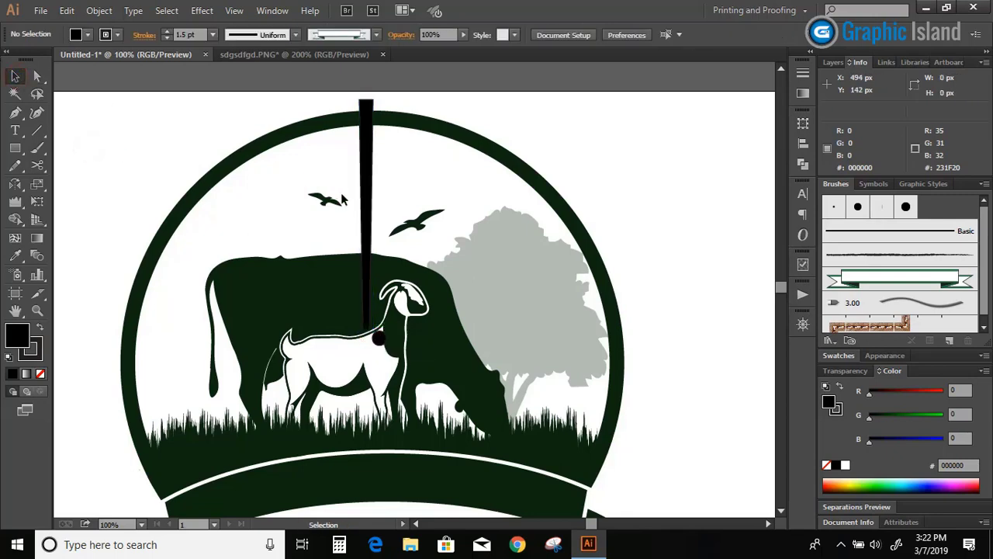
Step: Centre the tapered bar over the small black circle and make a copy rotated 15° about the circle's centre
drag(367, 186, 381, 186)
click(555, 98)
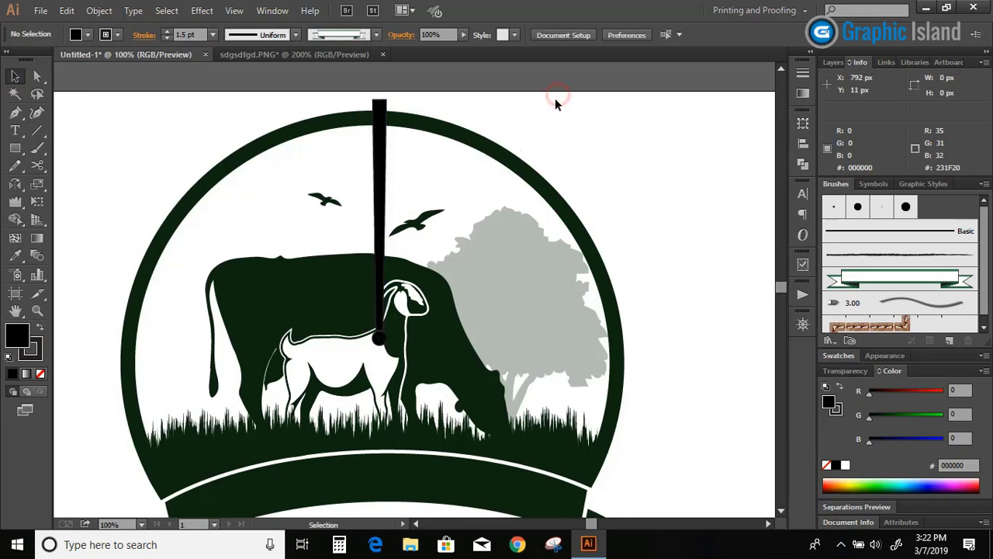
click(386, 161)
key(r)
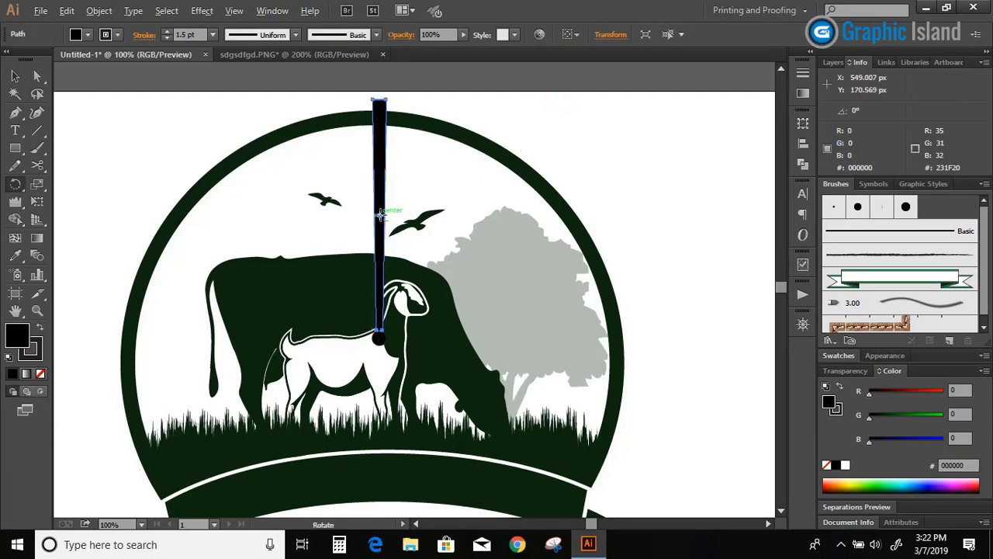
alt+click(378, 336)
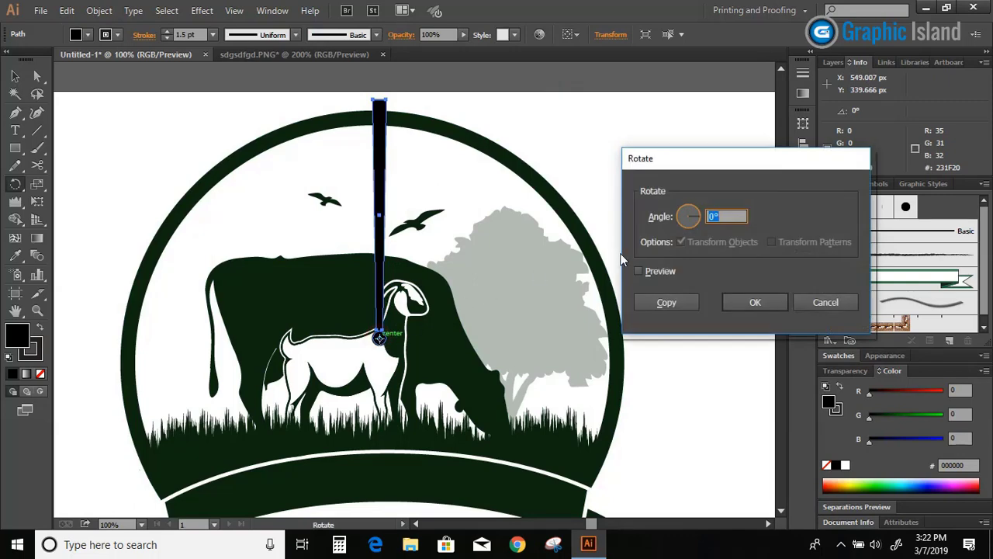
text(15)
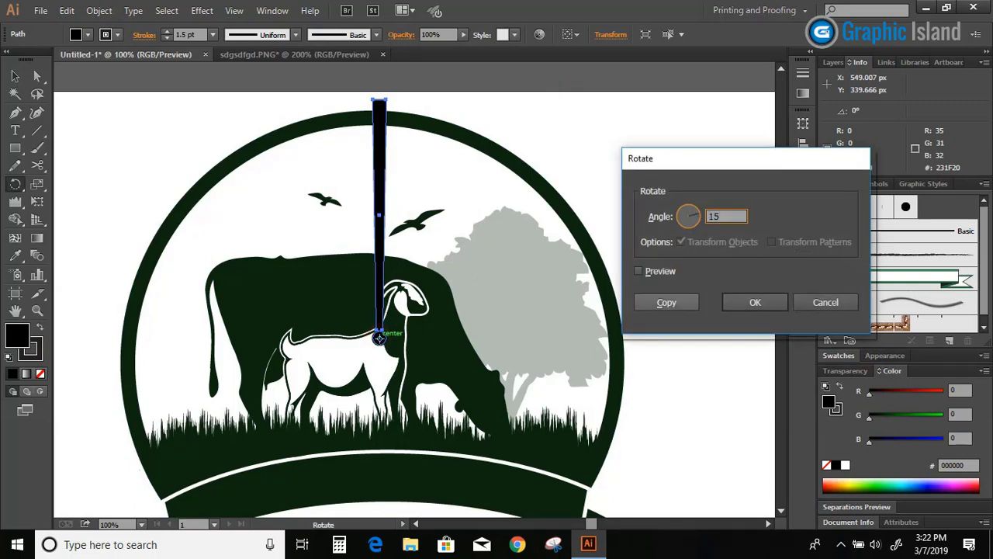
click(639, 272)
click(663, 303)
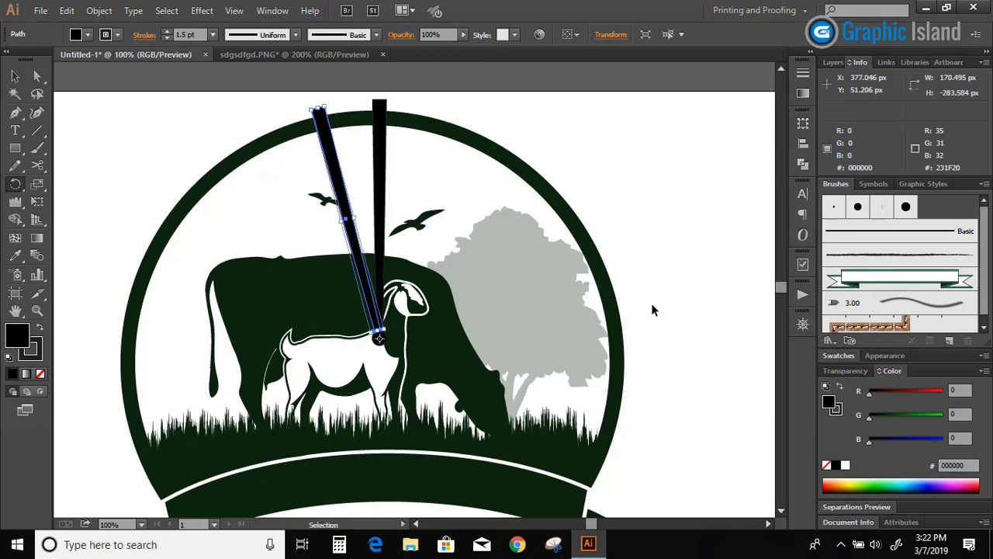
Step: Repeat the 15° rotated copy of the tapered bar around the small circle's centre until the rays form a full circle
key(ctrl+d)
key(ctrl+d)
key(ctrl+d)
key(ctrl+d)
key(ctrl+d)
key(ctrl+d)
key(ctrl+d)
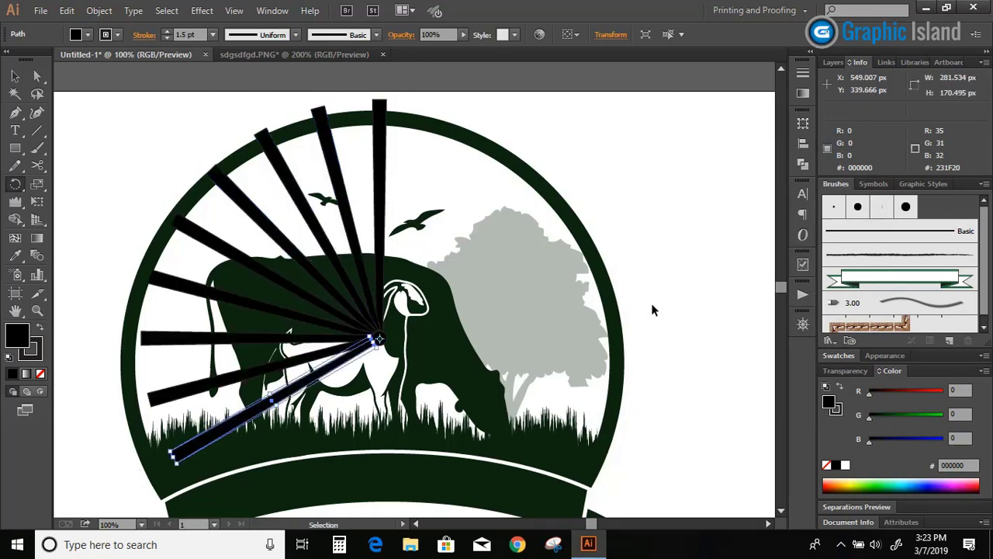
key(ctrl+d)
key(ctrl+d)
key(ctrl+d)
key(ctrl+d)
key(ctrl+d)
key(ctrl+d)
key(ctrl+d)
key(ctrl+d)
key(ctrl+d)
key(ctrl+d)
key(ctrl+d)
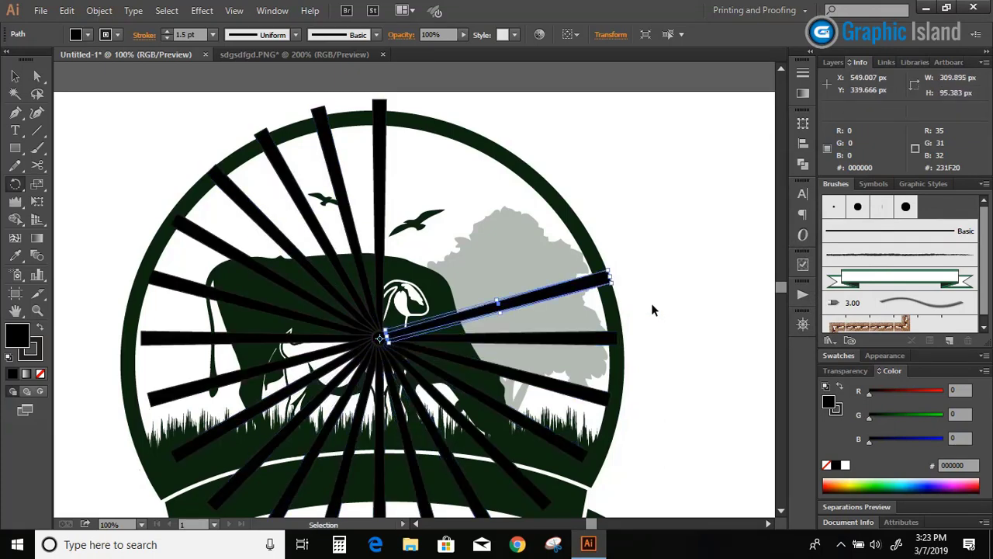
key(ctrl+d)
key(ctrl+d)
key(ctrl+d)
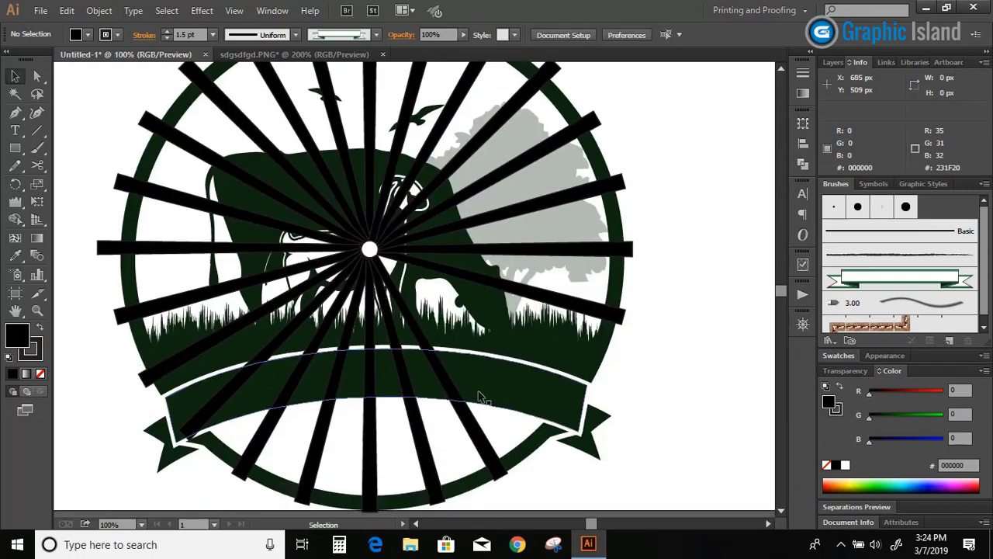
Step: Delete the downward rays crossing the ribbon and lower ring, keeping the ray just below horizontal on each side
drag(495, 427, 258, 446)
key(Delete)
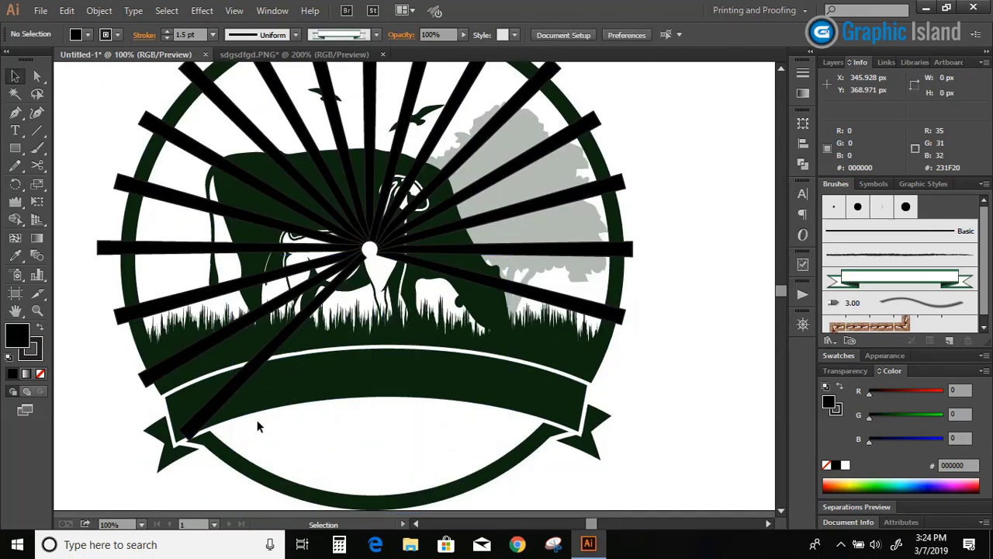
click(255, 377)
key(Delete)
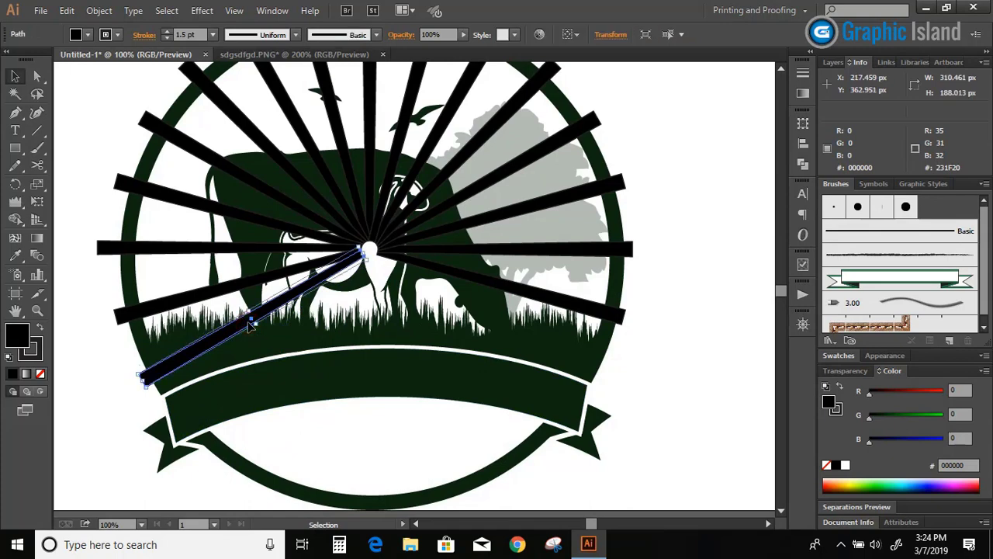
key(Delete)
Step: Trim off all the ray ends protruding beyond the ring's outer edge with the Shape Builder tool
scroll(357, 425, up, 2)
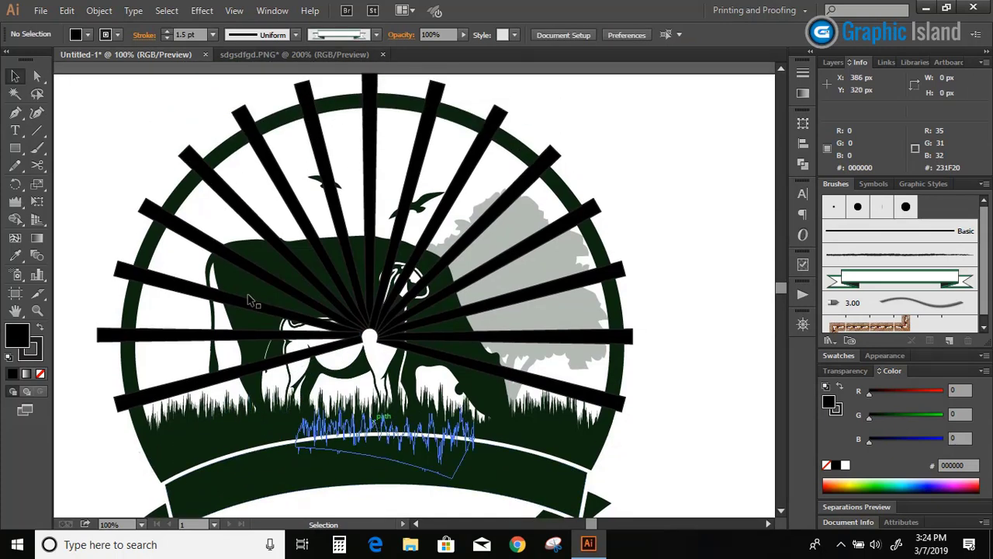
scroll(78, 108, up, 1)
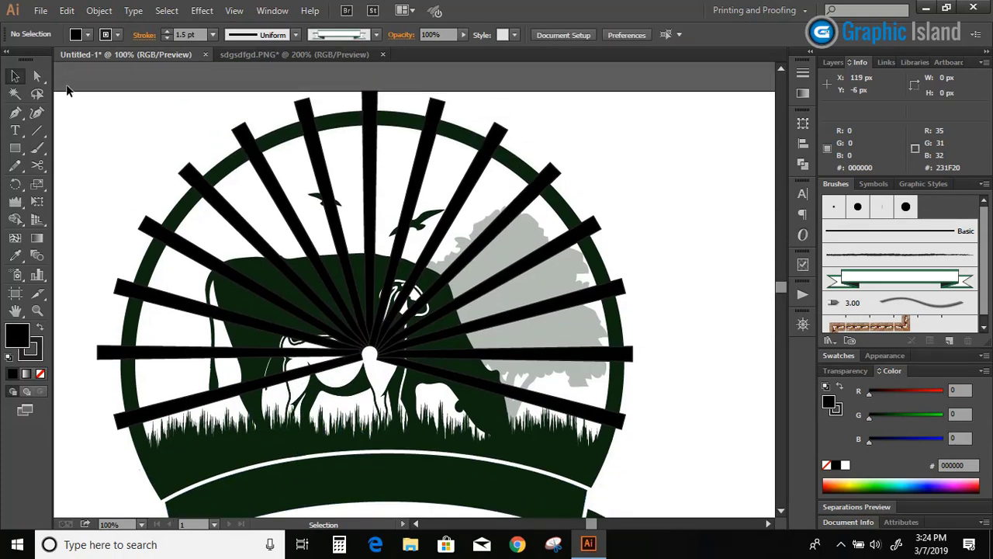
drag(67, 90, 579, 160)
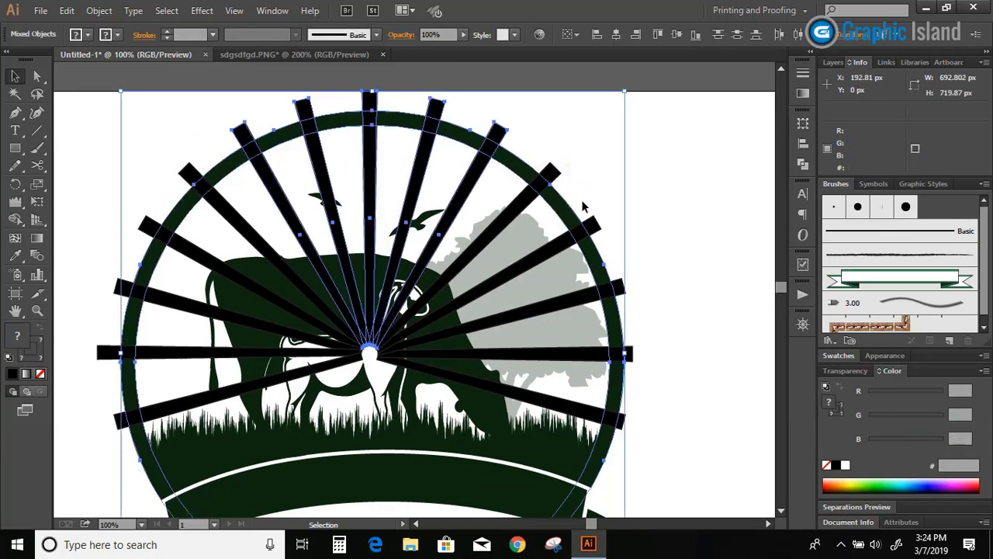
shift+click(630, 353)
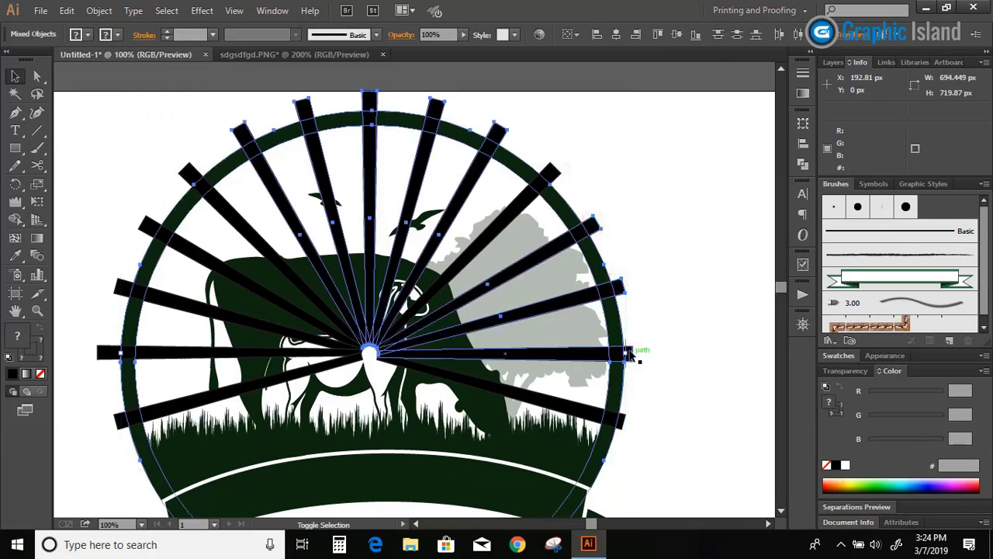
shift+click(169, 344)
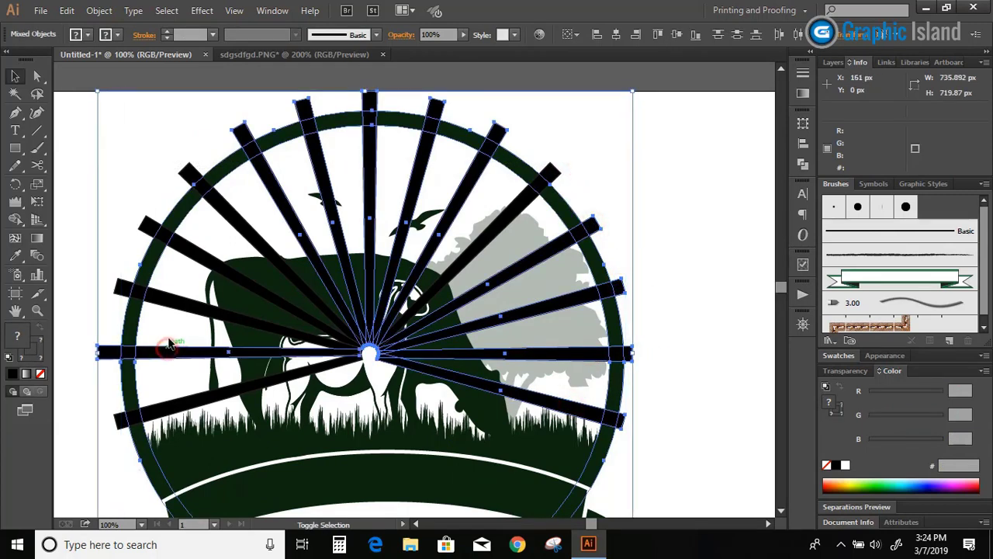
shift+click(173, 301)
shift+click(198, 258)
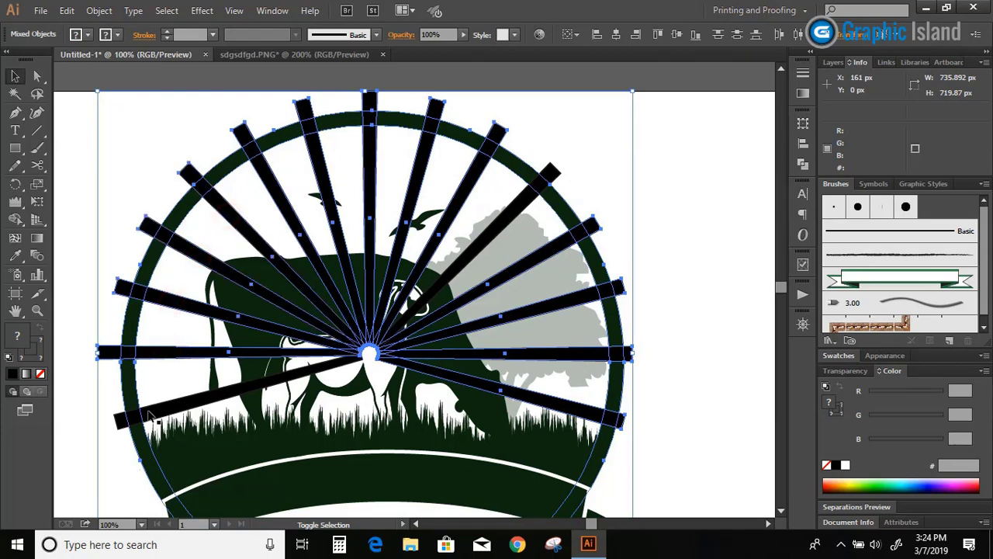
shift+click(151, 415)
click(14, 218)
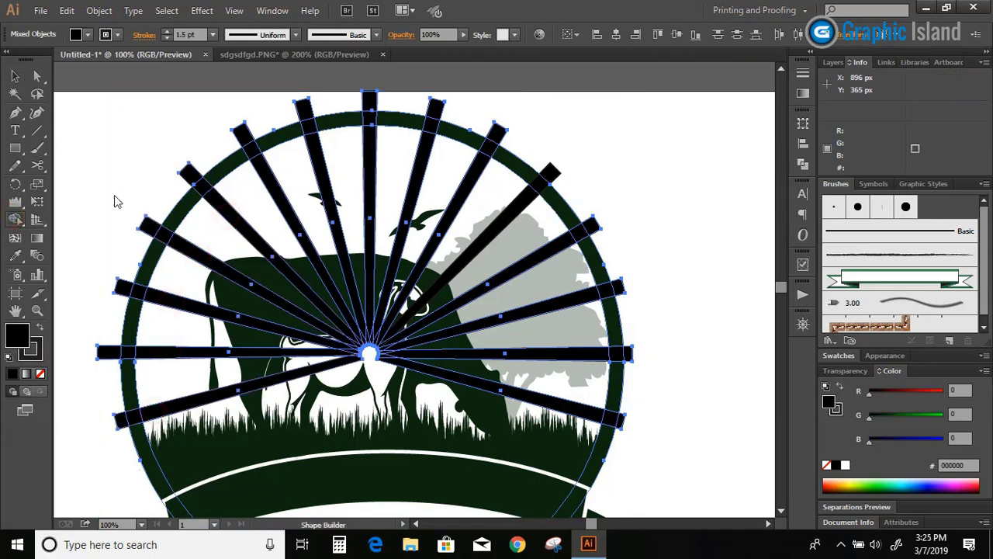
mouse_move(150, 209)
mouse_down()
mouse_move(115, 286)
mouse_move(106, 361)
mouse_move(121, 421)
mouse_up()
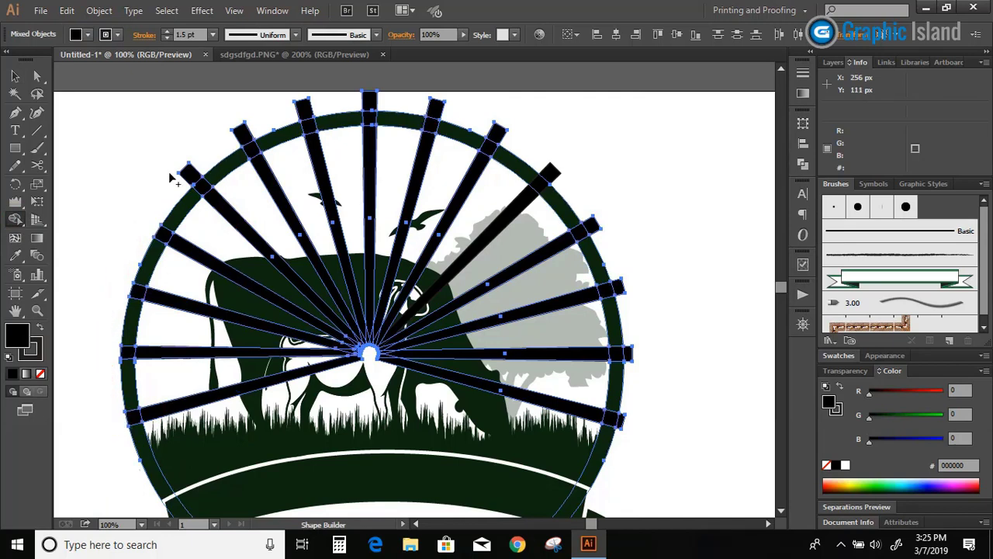
mouse_move(176, 180)
mouse_down()
mouse_move(260, 127)
mouse_move(327, 103)
mouse_move(404, 102)
mouse_move(488, 130)
mouse_move(556, 171)
mouse_move(604, 253)
mouse_move(624, 312)
mouse_move(620, 423)
mouse_up()
key(v)
key(ctrl+shift+a)
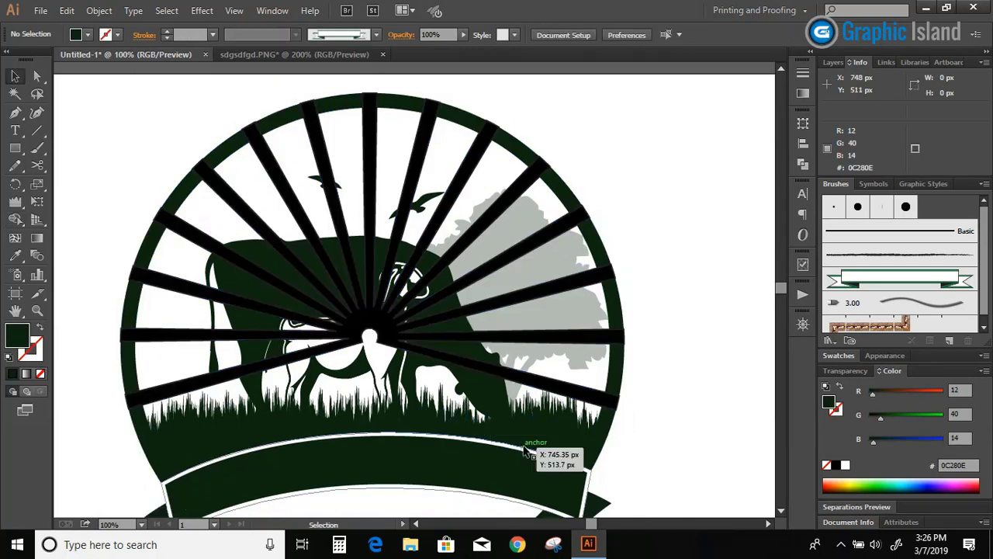
Step: Create a 5 px offset path with miter joins around the cow and the tree, and fill the offsets with green #068B00
click(485, 393)
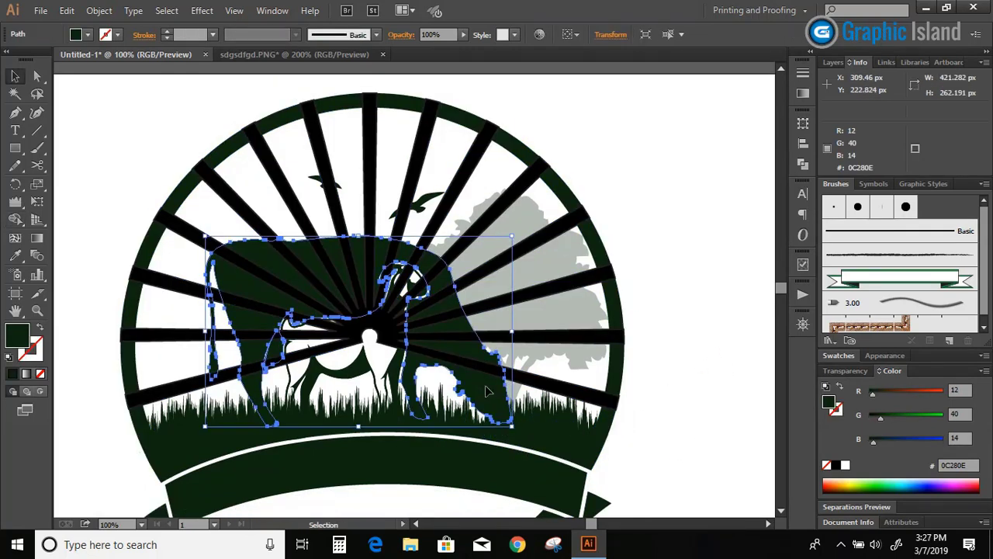
shift+click(522, 218)
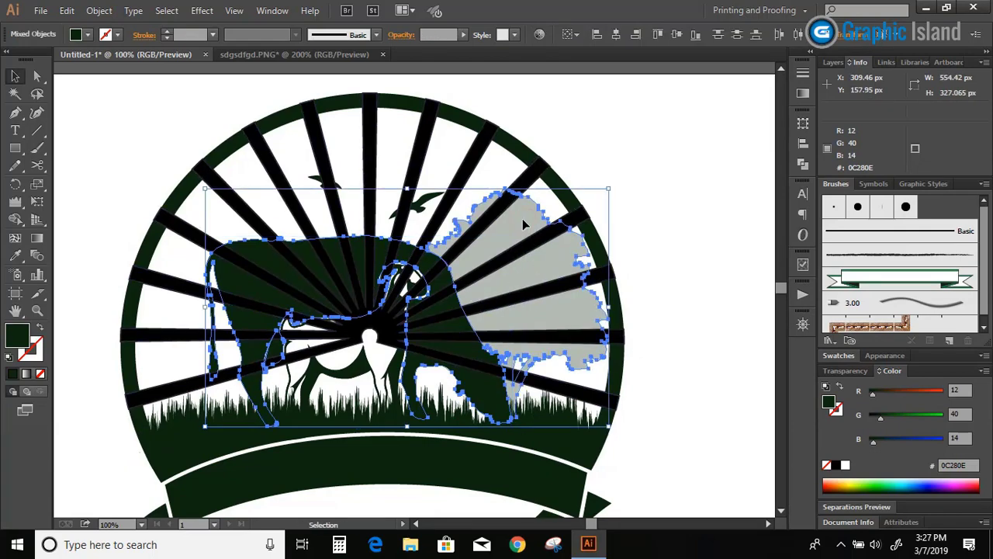
click(99, 10)
mouse_move(183, 309)
click(392, 356)
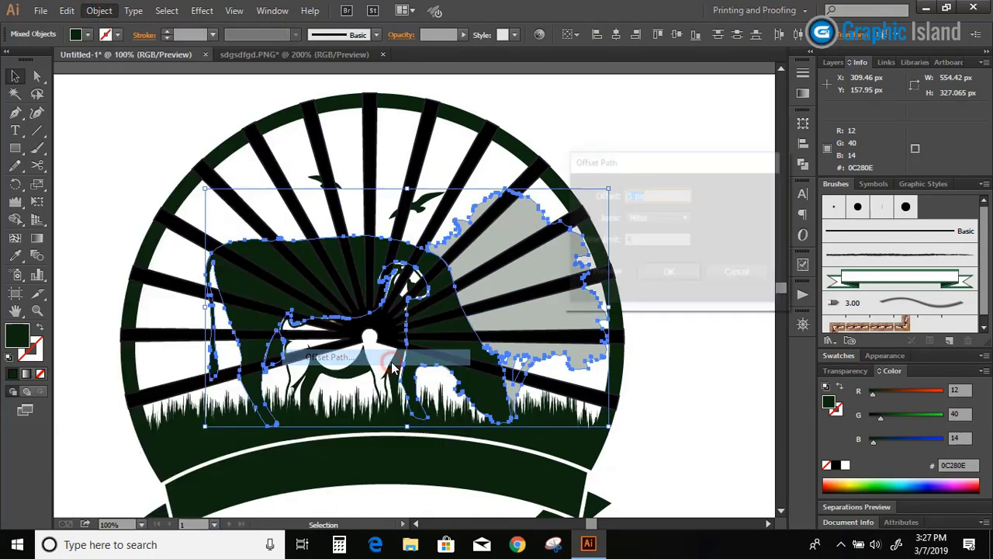
click(582, 273)
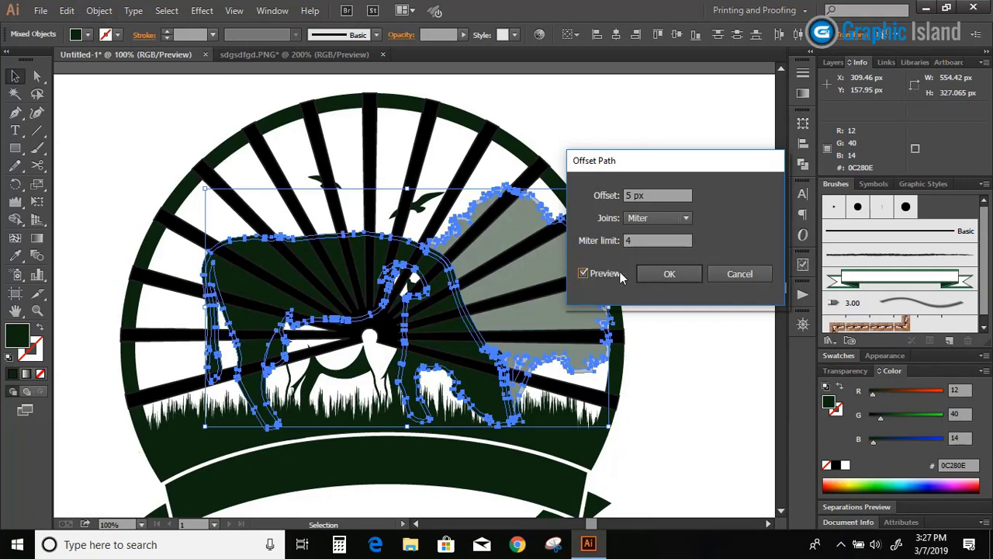
click(664, 275)
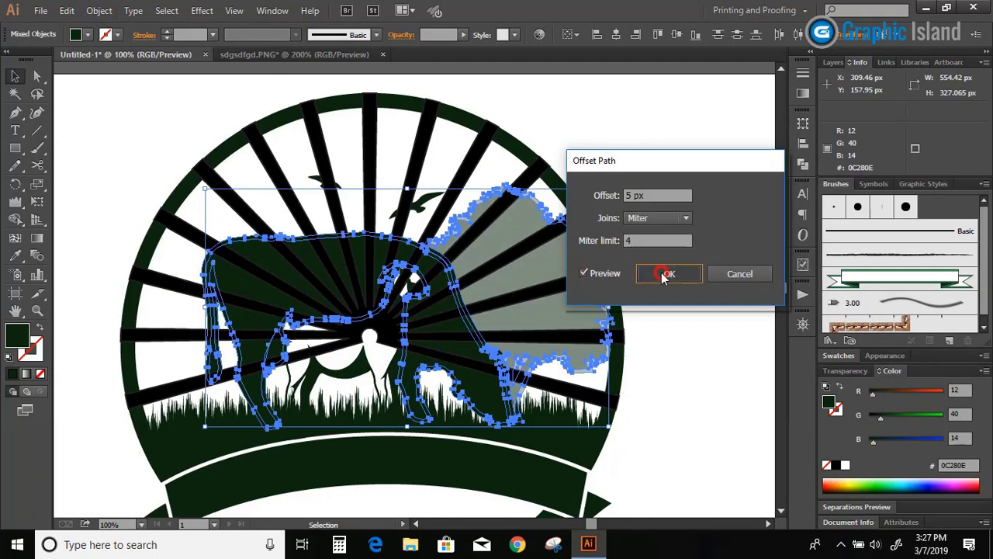
click(876, 484)
click(84, 115)
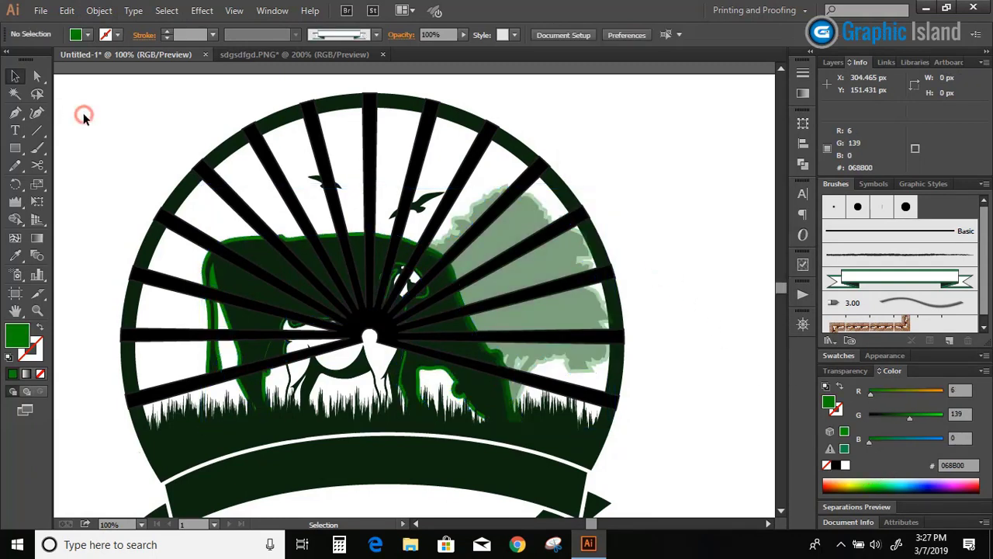
Step: Remove the ray sections and the green offset shape covering the cow and goat with the Shape Builder tool
click(289, 239)
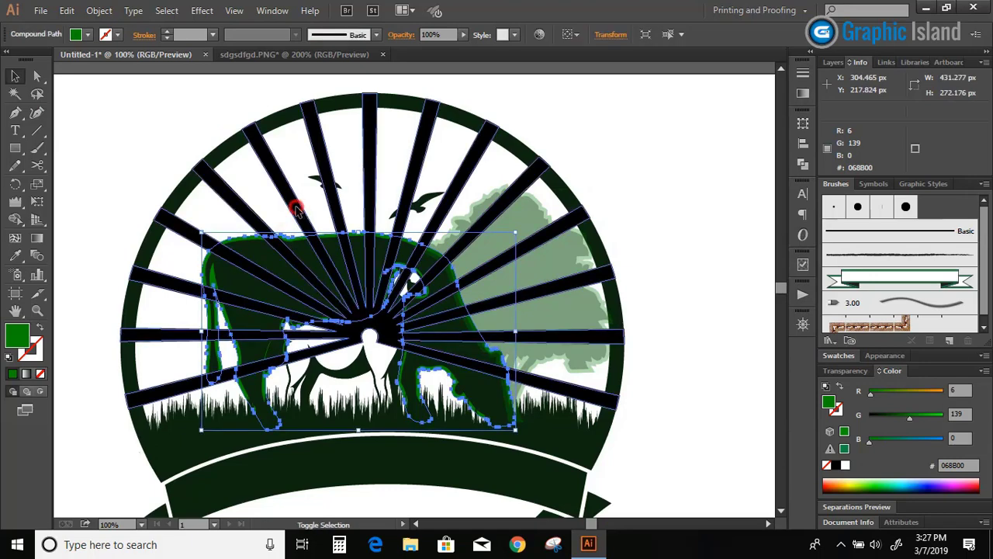
shift+click(295, 206)
shift+click(457, 217)
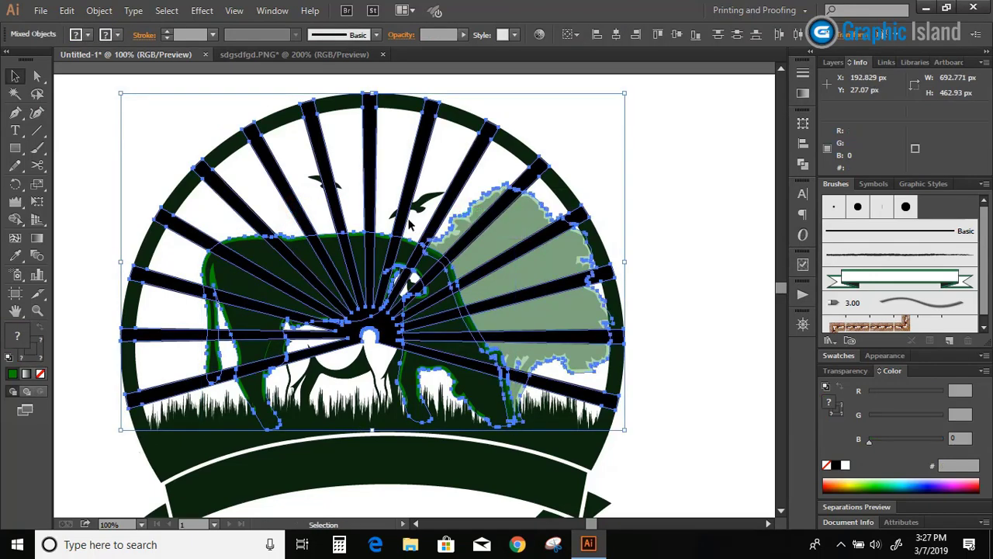
click(15, 218)
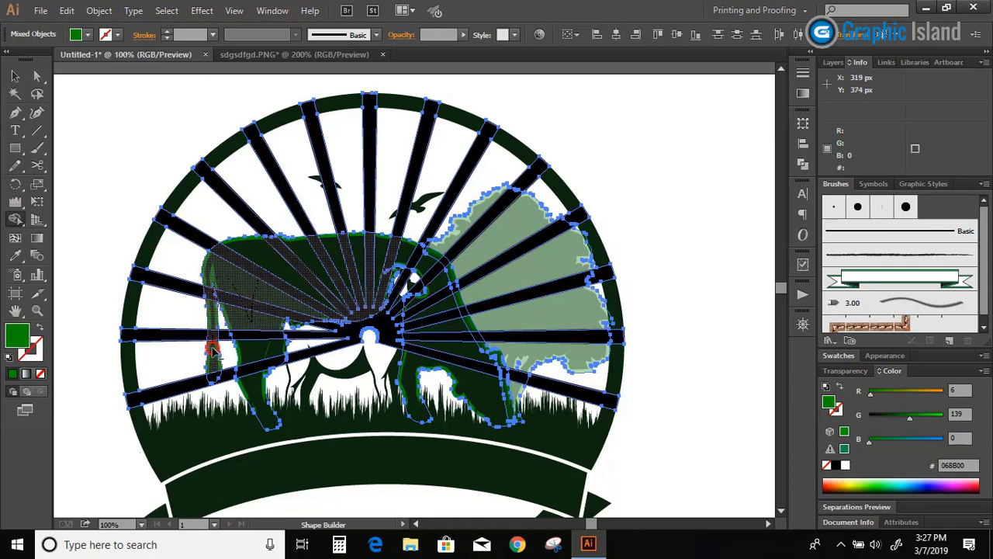
drag(212, 372, 251, 367)
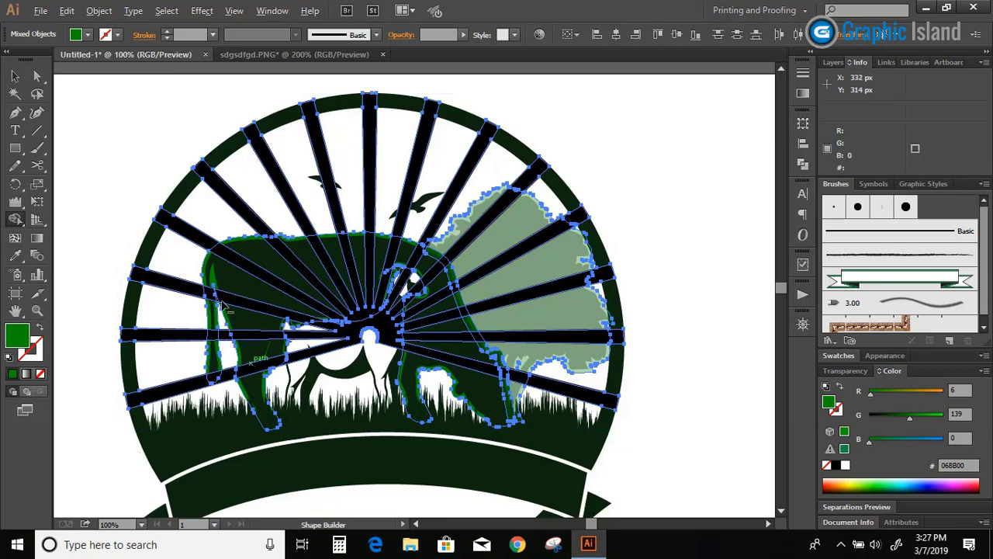
mouse_move(222, 307)
mouse_down()
mouse_move(210, 273)
mouse_move(215, 359)
mouse_up()
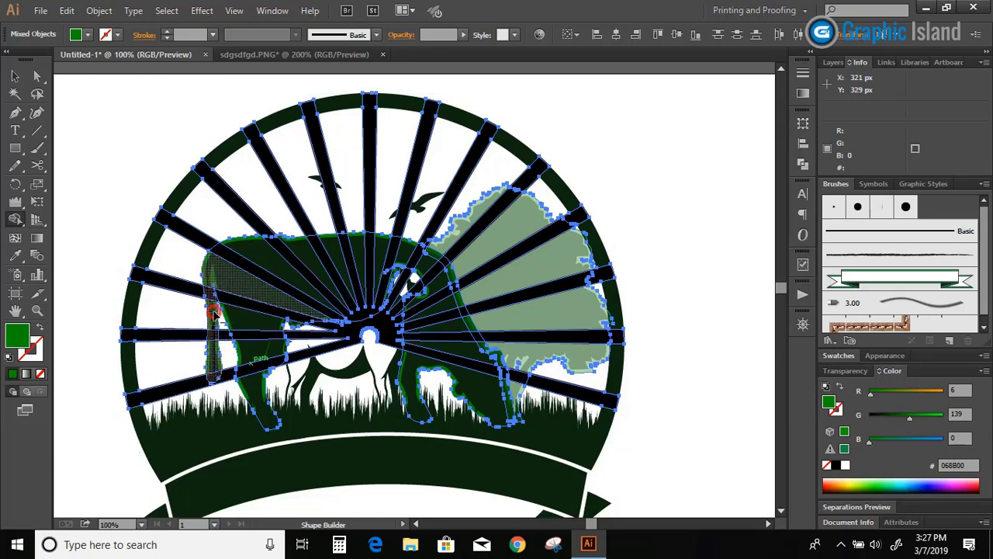
mouse_move(221, 269)
mouse_down()
mouse_move(370, 264)
mouse_move(432, 295)
mouse_move(436, 255)
mouse_move(423, 250)
mouse_move(451, 279)
mouse_move(446, 265)
mouse_move(506, 400)
mouse_move(468, 390)
mouse_move(461, 351)
mouse_move(431, 322)
mouse_move(373, 297)
mouse_up()
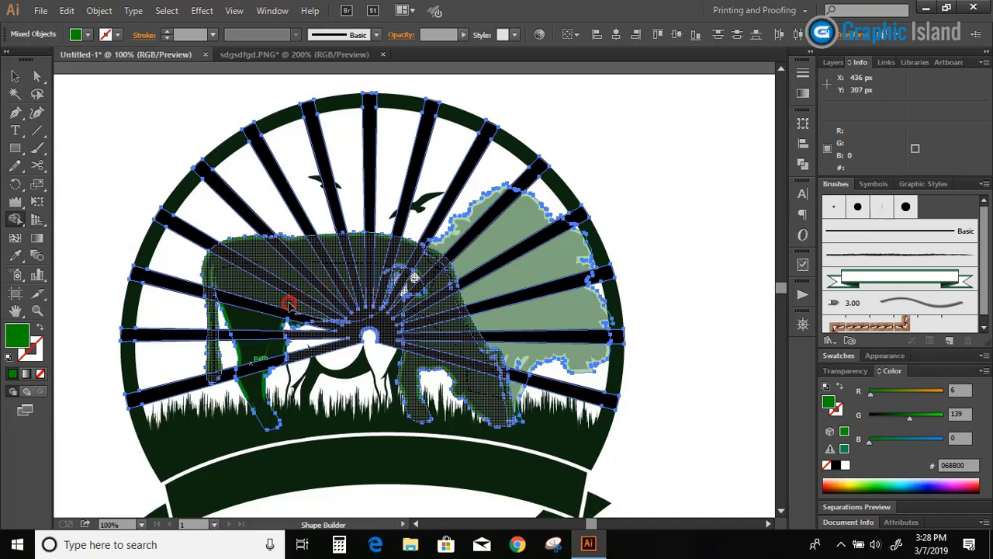
mouse_move(289, 304)
mouse_down()
mouse_move(261, 316)
mouse_move(292, 312)
mouse_move(265, 316)
mouse_move(275, 350)
mouse_move(268, 392)
mouse_up()
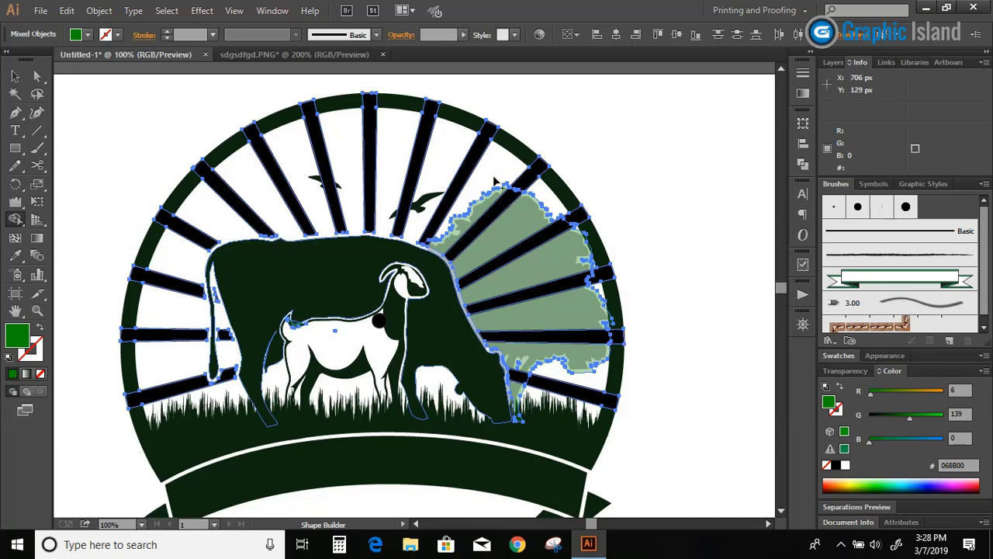
Step: Remove the ray sections over the tree with the Shape Builder tool and delete the offset shape around the tree
mouse_move(506, 189)
mouse_down()
mouse_move(575, 253)
mouse_move(592, 347)
mouse_move(570, 336)
mouse_up()
click(15, 75)
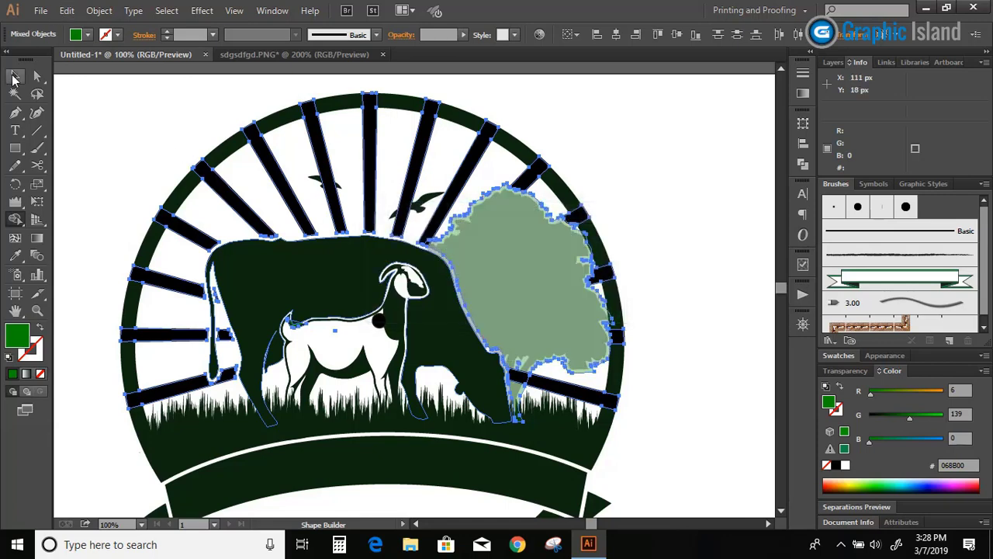
click(120, 141)
drag(490, 194, 542, 138)
key(Delete)
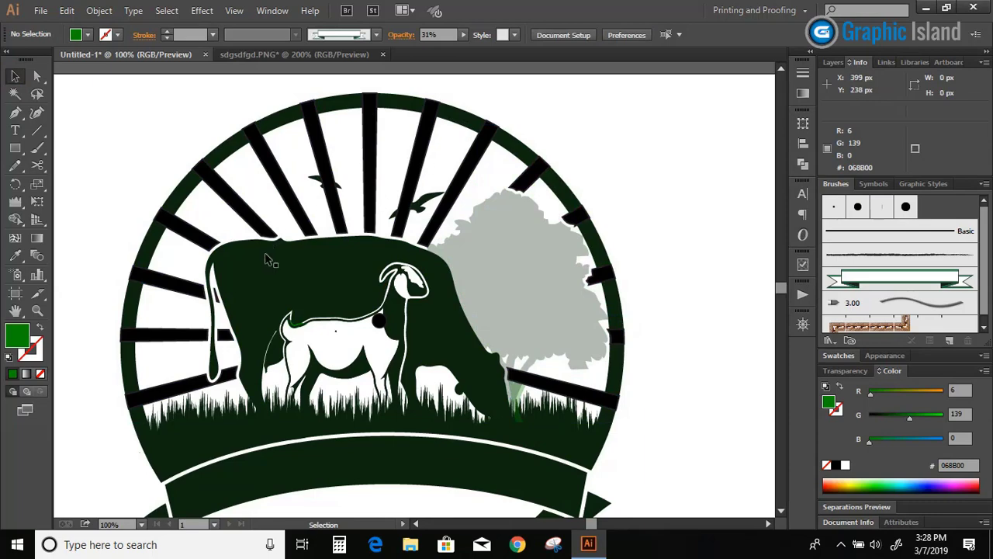
Step: Delete the stray ray fragment at the cow's tail, the small black circle and the tiny dot on the goat's back
double_click(221, 304)
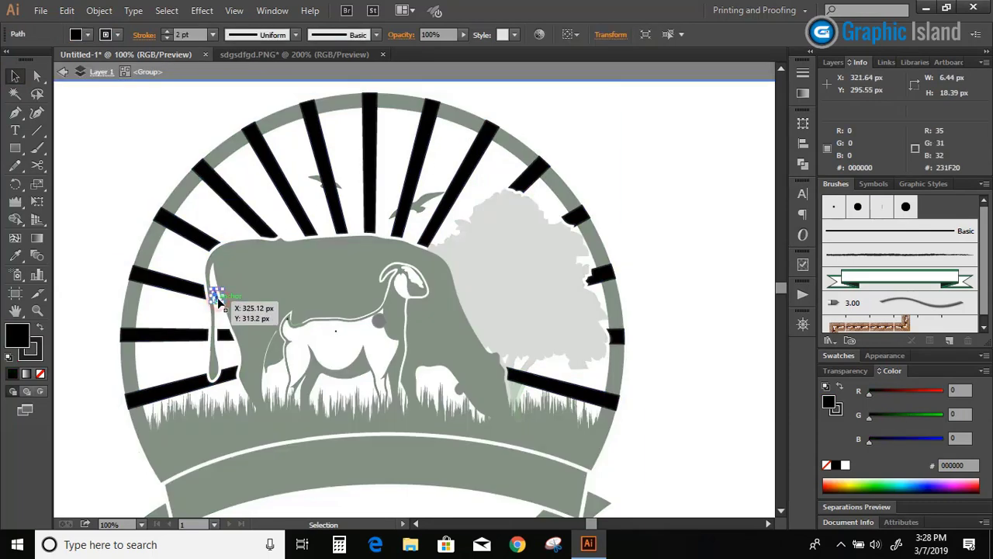
double_click(375, 324)
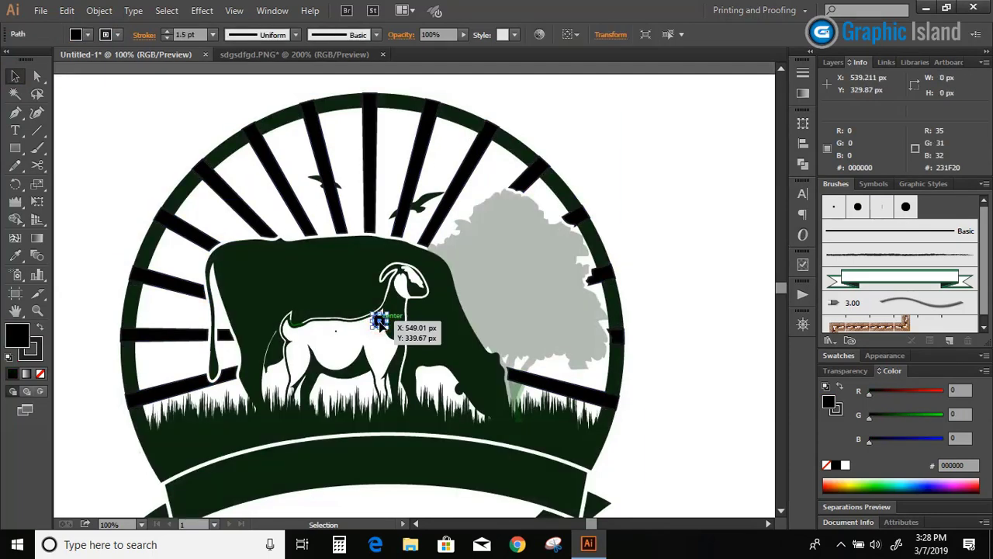
double_click(332, 333)
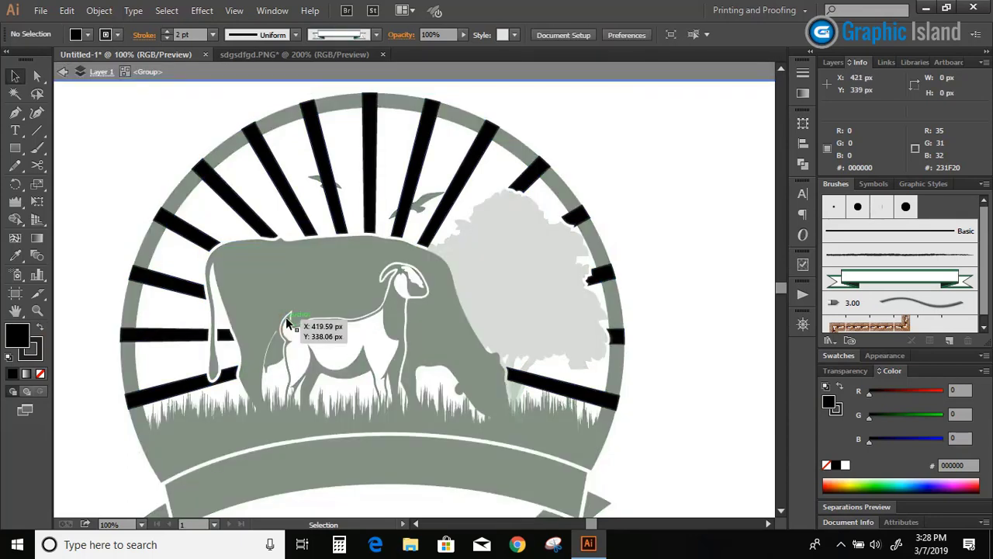
double_click(655, 303)
Step: Recolour the group of rays with the tree's pale grey-green appearance using the Eyedropper tool
click(469, 173)
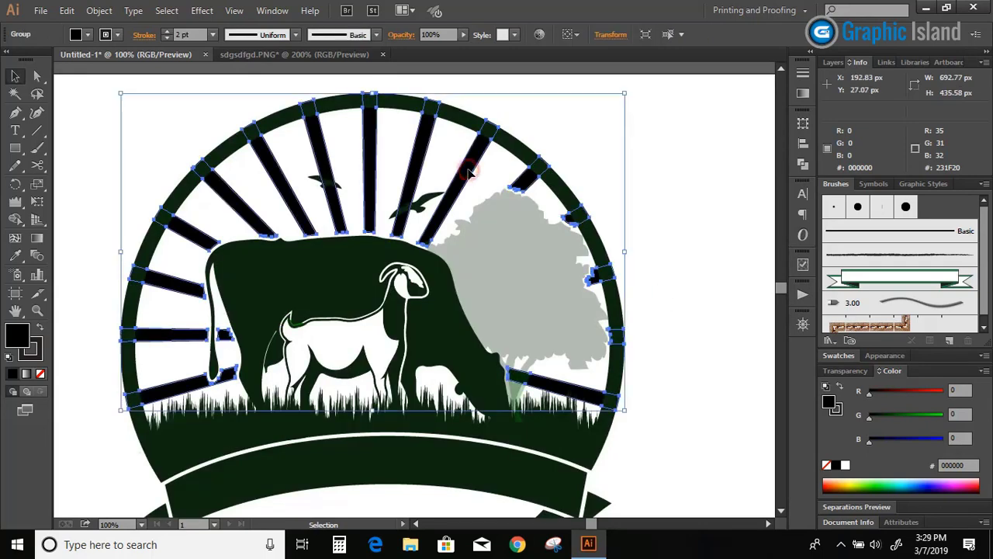
click(39, 256)
click(505, 228)
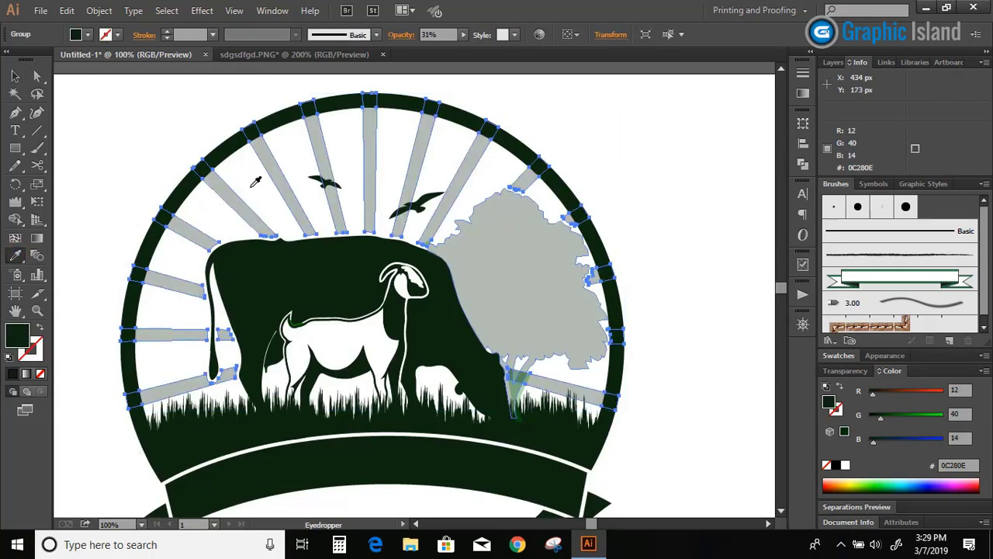
click(16, 76)
click(171, 126)
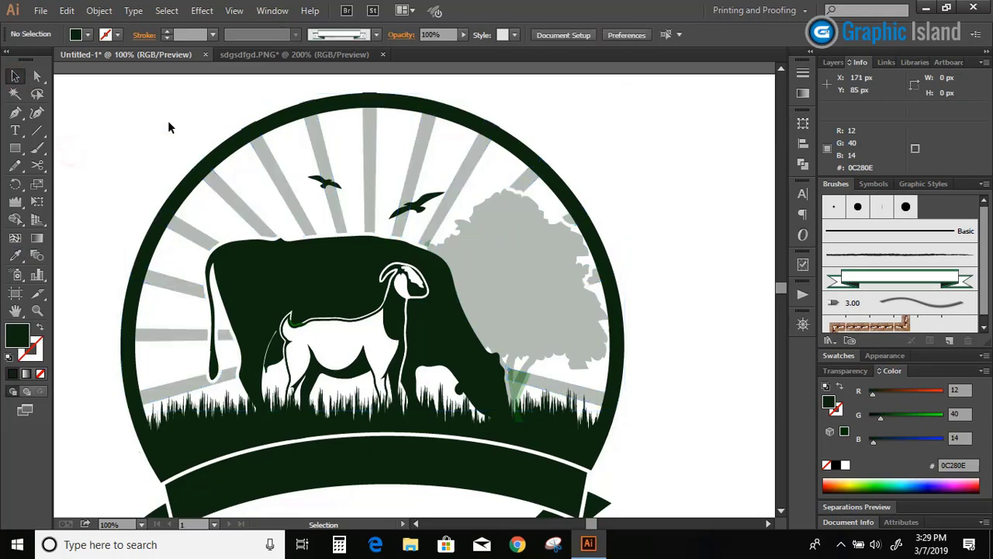
Step: Lower the opacity of the group of sun rays below 31% so they appear paler than the tree
click(365, 145)
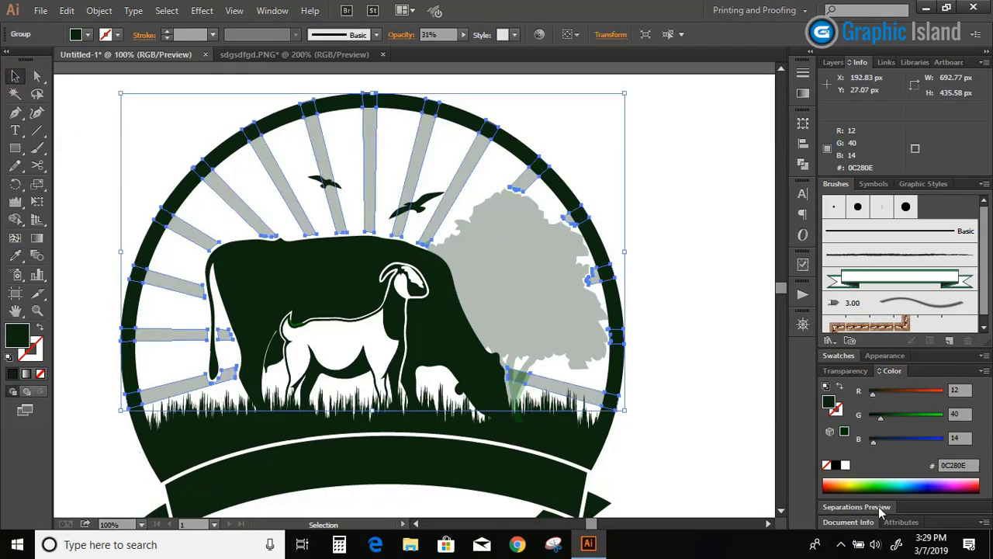
click(845, 371)
click(968, 488)
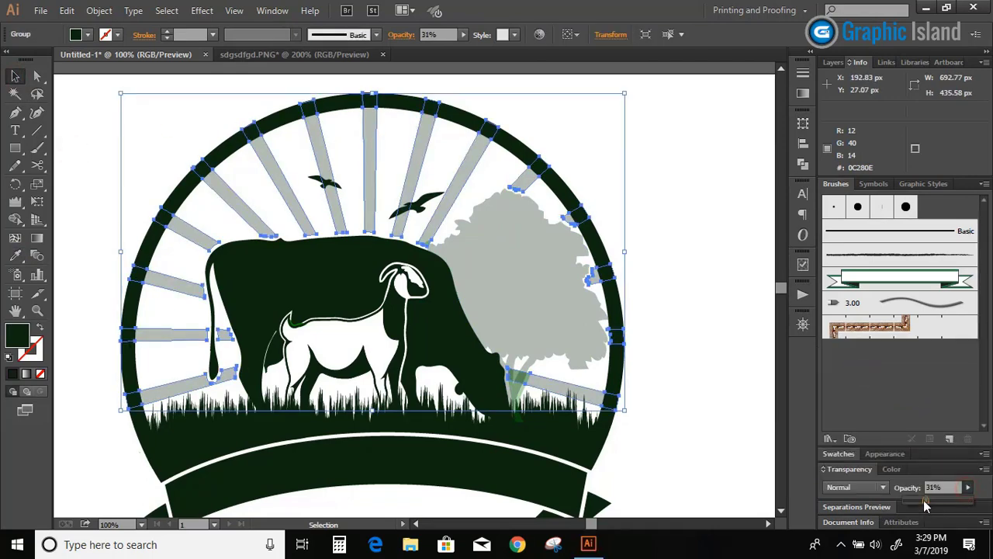
drag(919, 503, 916, 503)
click(671, 339)
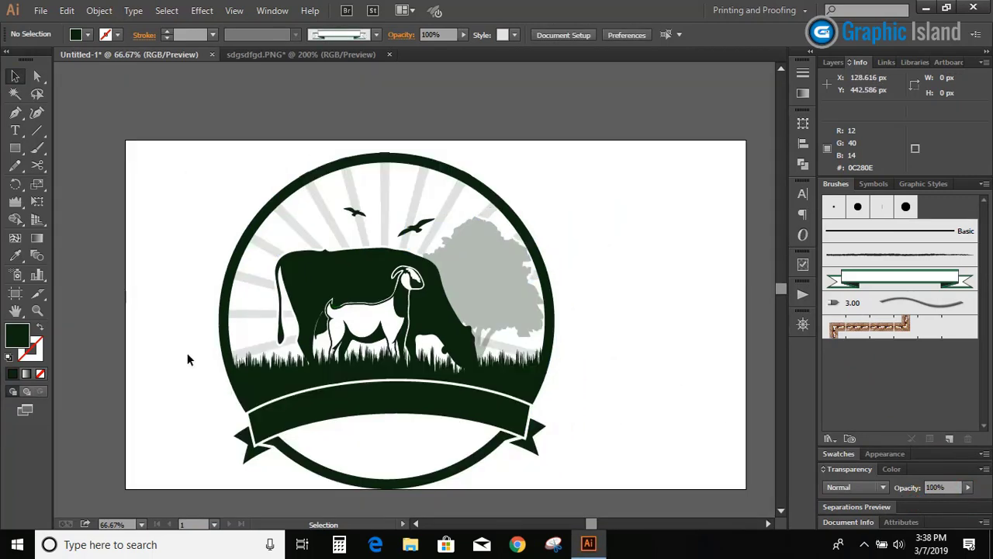
Step: Isolate the ray group, delete the ray section beside the tree trunk above the grass, and leave isolation mode
click(506, 349)
double_click(507, 349)
key(Delete)
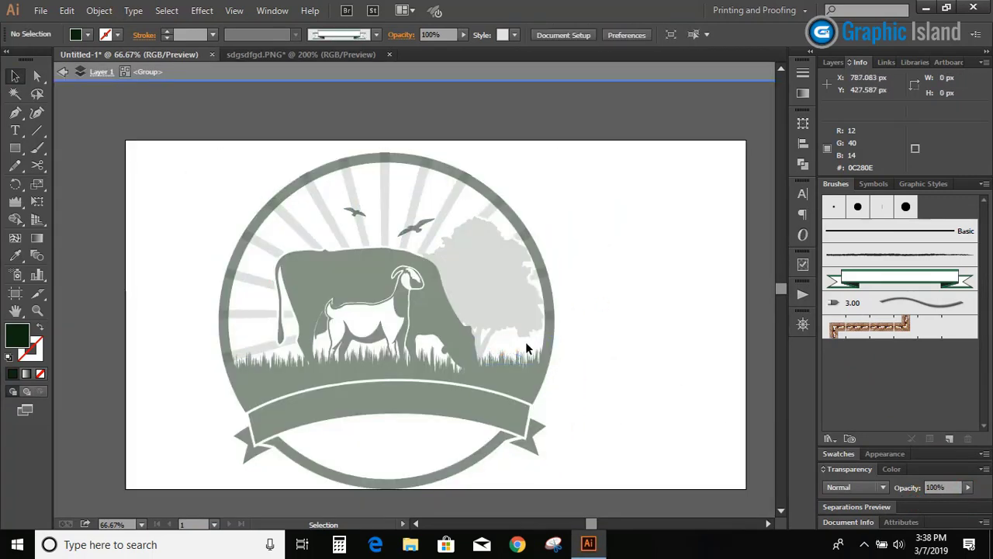
double_click(629, 319)
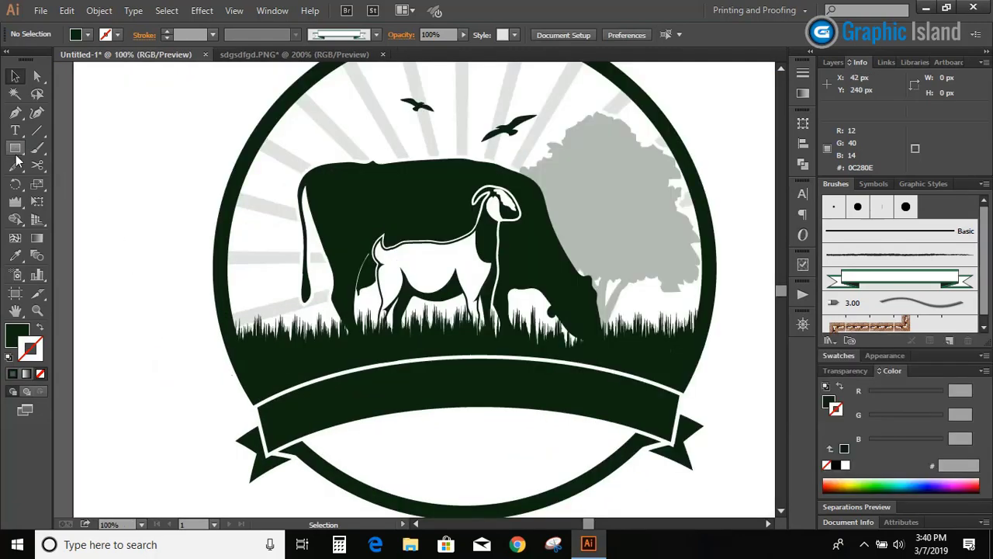
Step: Draw an ellipse over the ribbon banner with no fill and a white stroke, fitted to the banner's curve at about 666 by 221 px
drag(14, 147, 78, 185)
scroll(178, 295, down, 2)
mouse_move(205, 322)
mouse_down()
mouse_move(349, 377)
mouse_move(683, 445)
mouse_move(697, 464)
mouse_up()
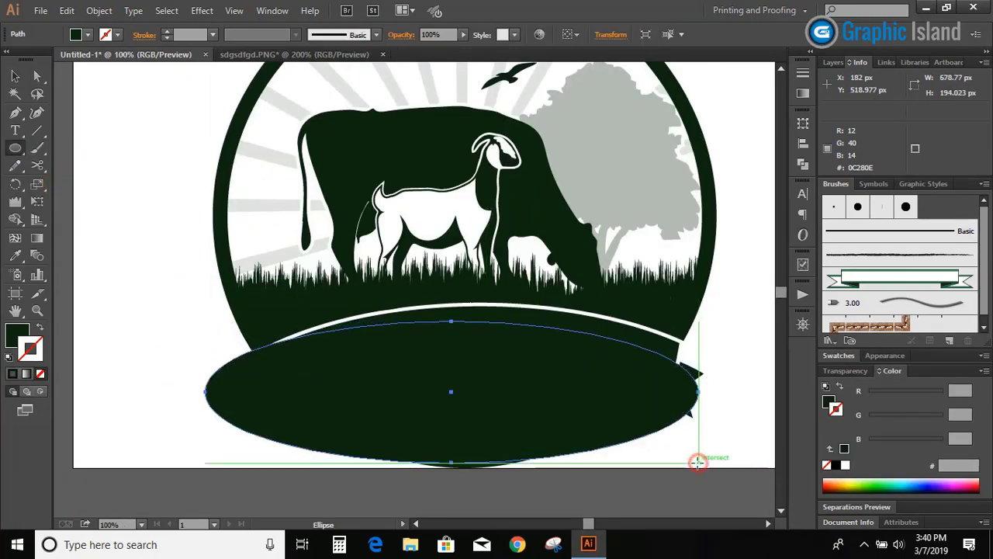
key(shift+x)
click(32, 351)
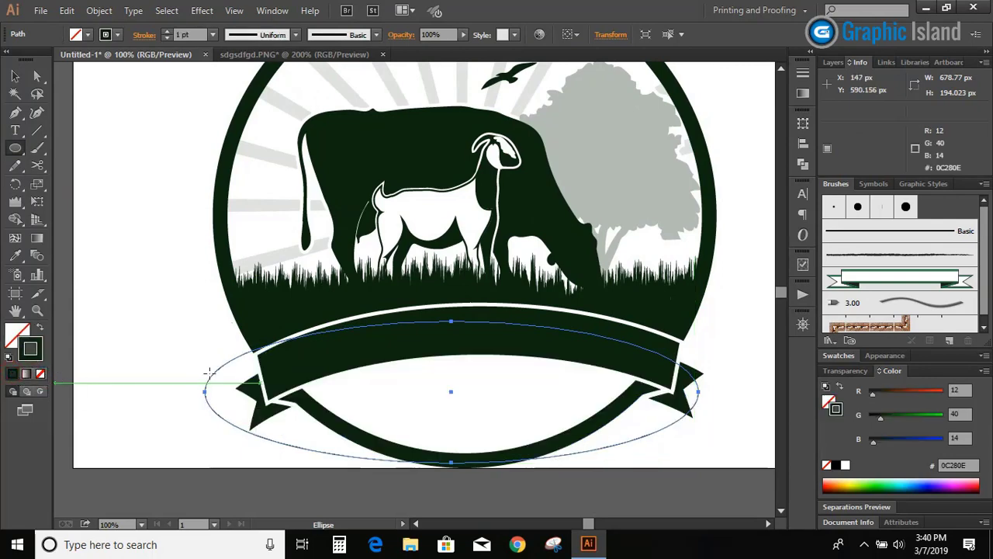
click(846, 464)
key(v)
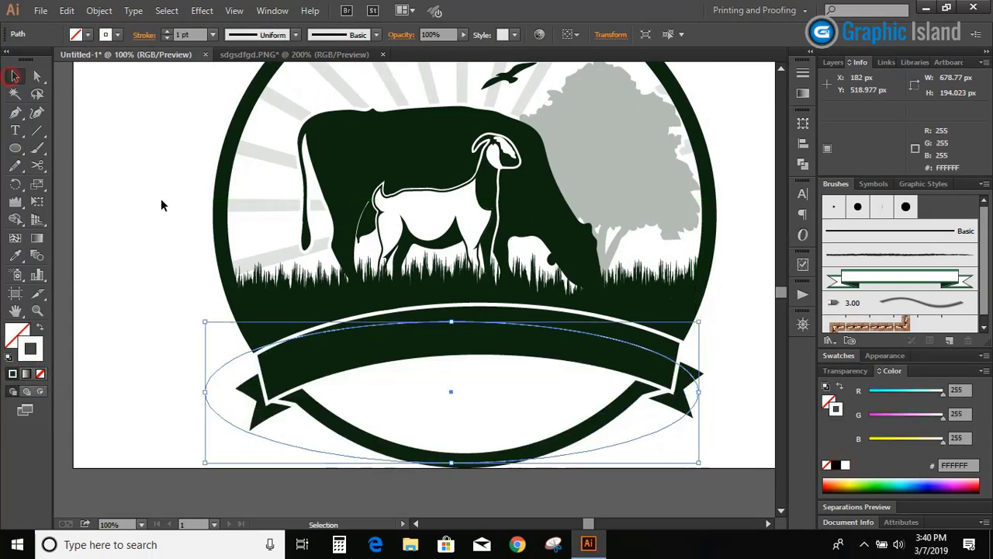
drag(209, 397, 250, 405)
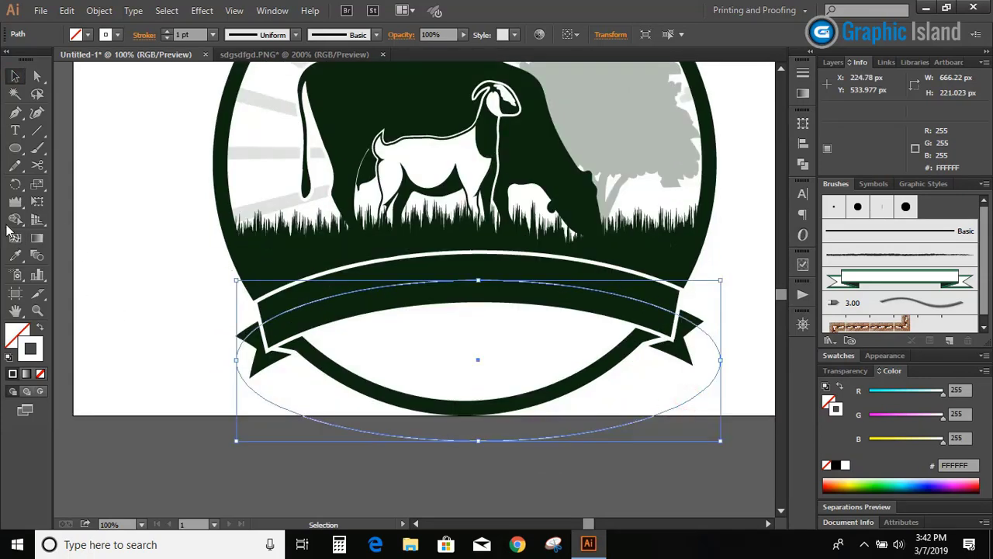
Step: Cut the ellipse near both ends of the banner with the Scissors tool and delete its lower part, keeping the upper arc
click(37, 165)
click(268, 318)
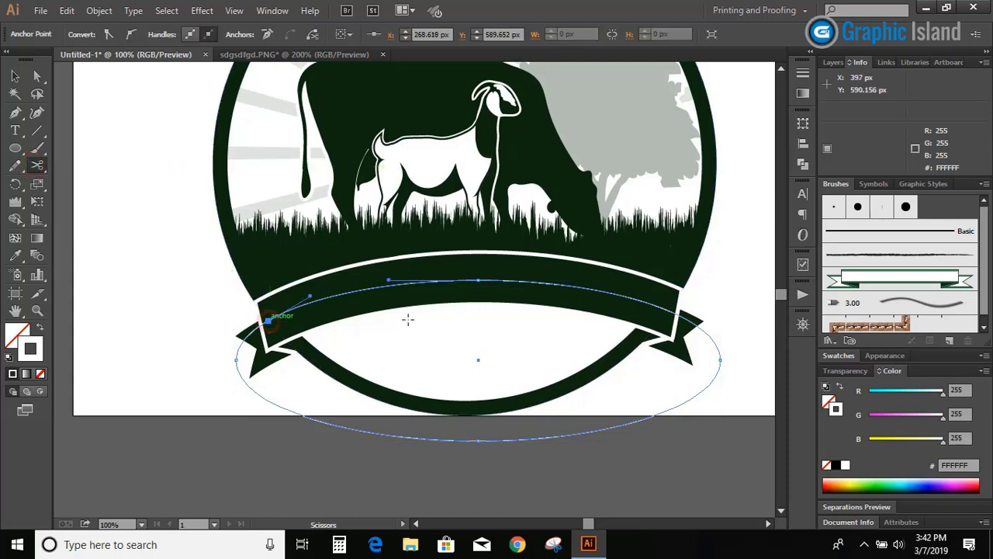
click(669, 310)
click(14, 76)
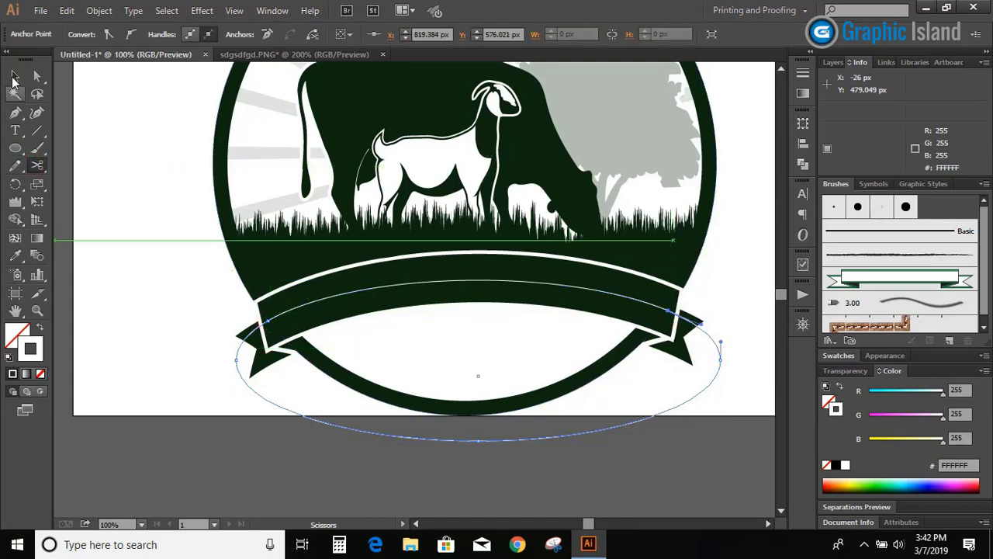
click(155, 305)
click(322, 427)
key(Delete)
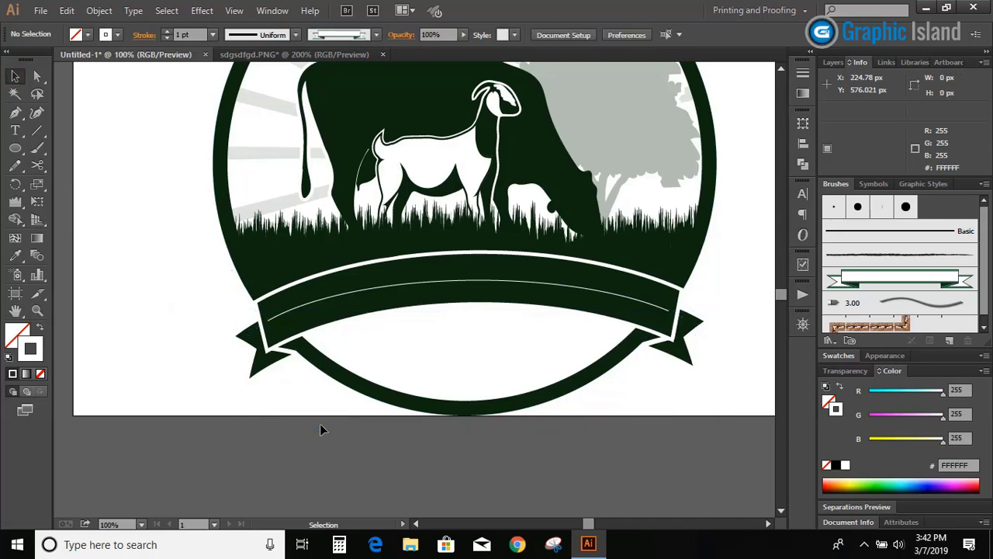
Step: Add the text "AWE & WONDER" along the white arc with the Type on a Path tool at 37 pt
click(430, 285)
drag(15, 130, 78, 170)
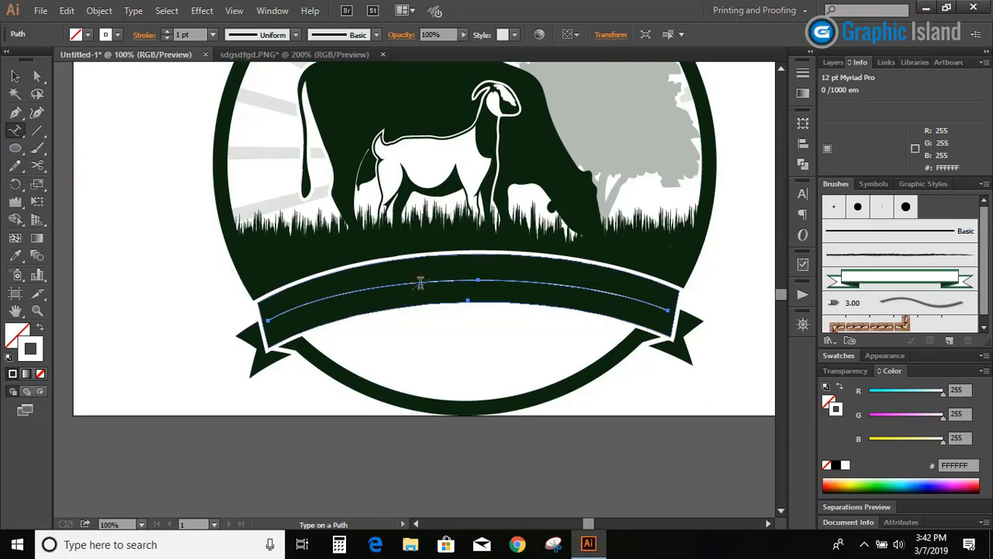
click(419, 283)
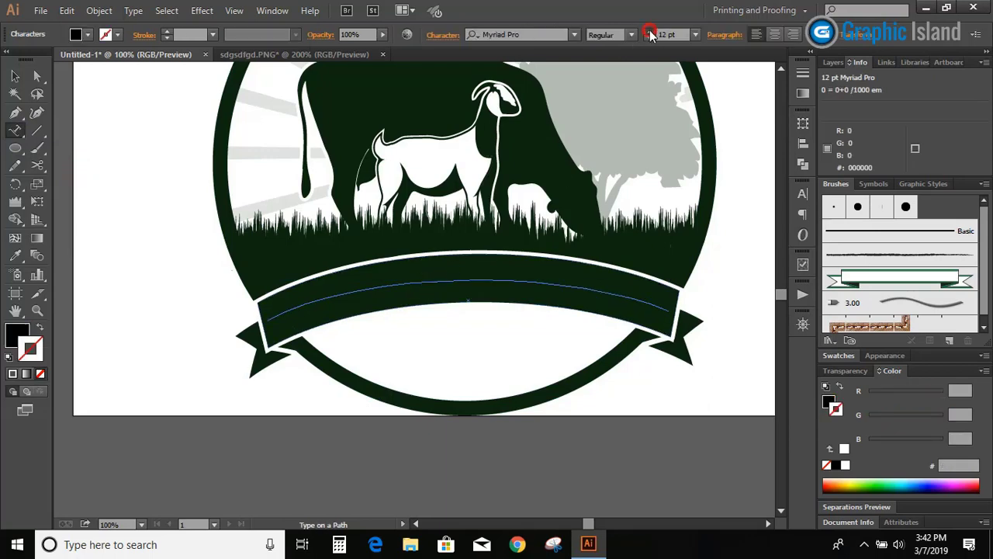
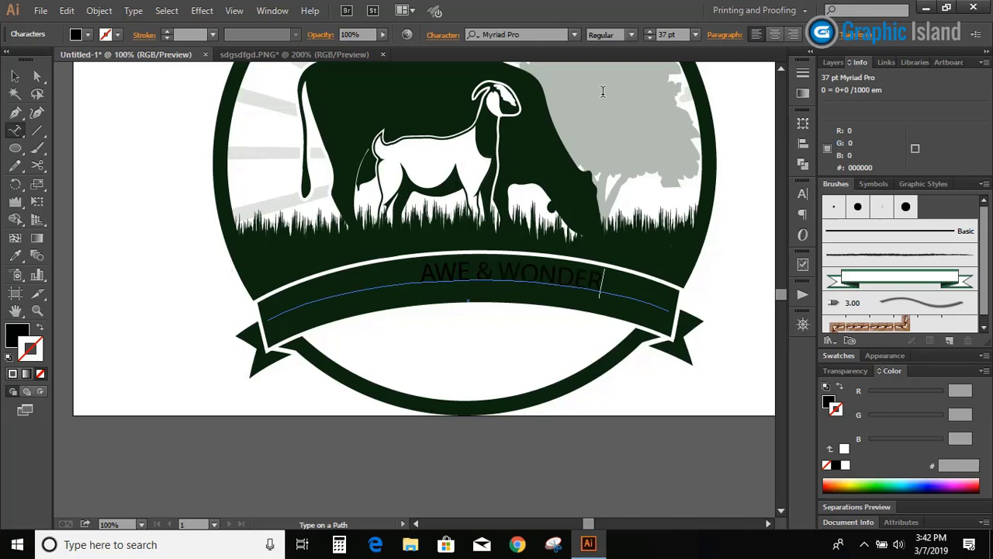
click(15, 76)
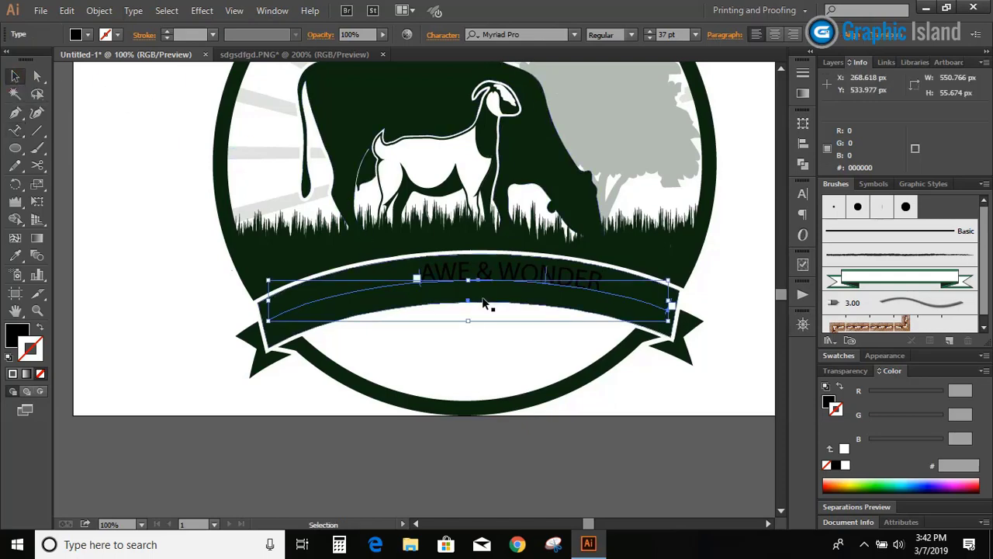
Step: Extend the path text's start to the arc's left end and centre-align the text on the banner
click(792, 35)
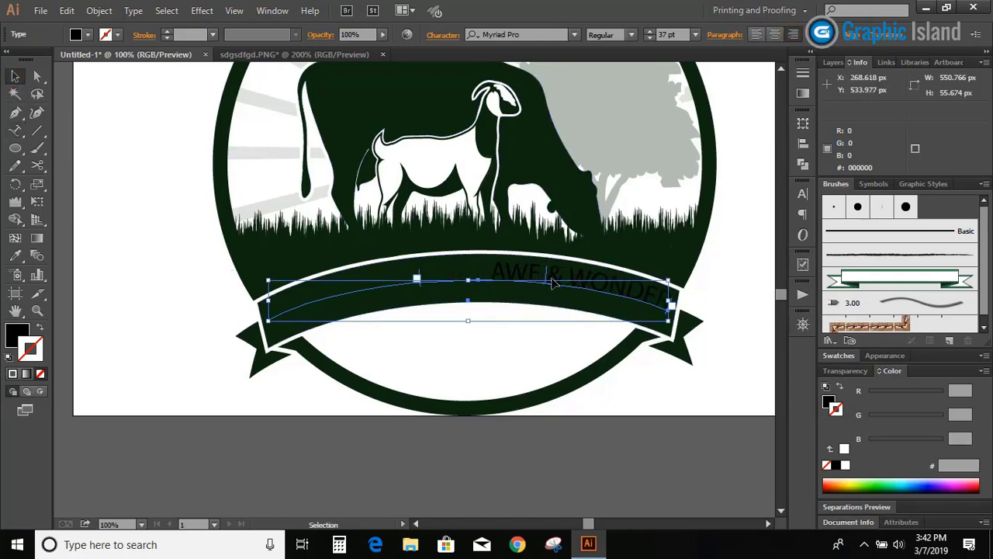
click(418, 275)
drag(417, 274, 261, 315)
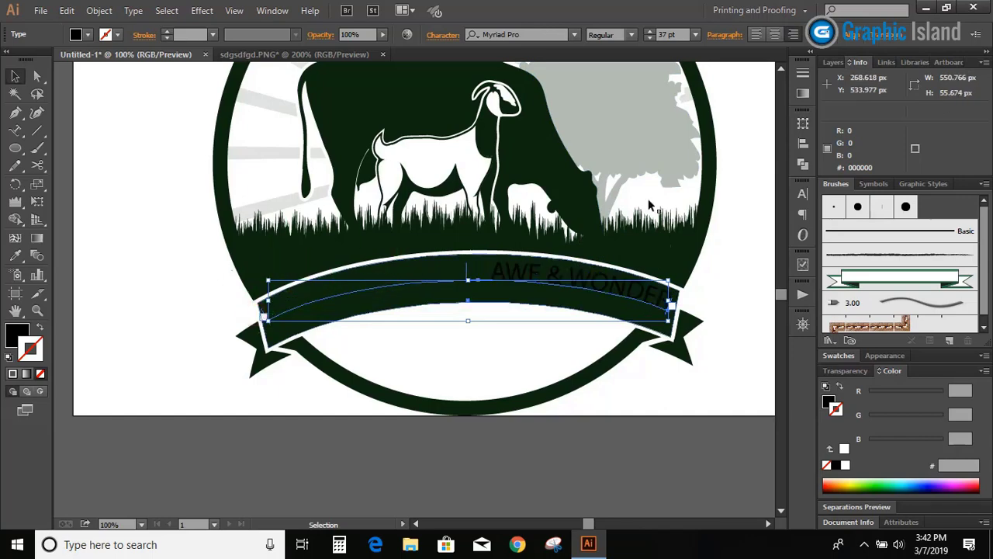
click(774, 35)
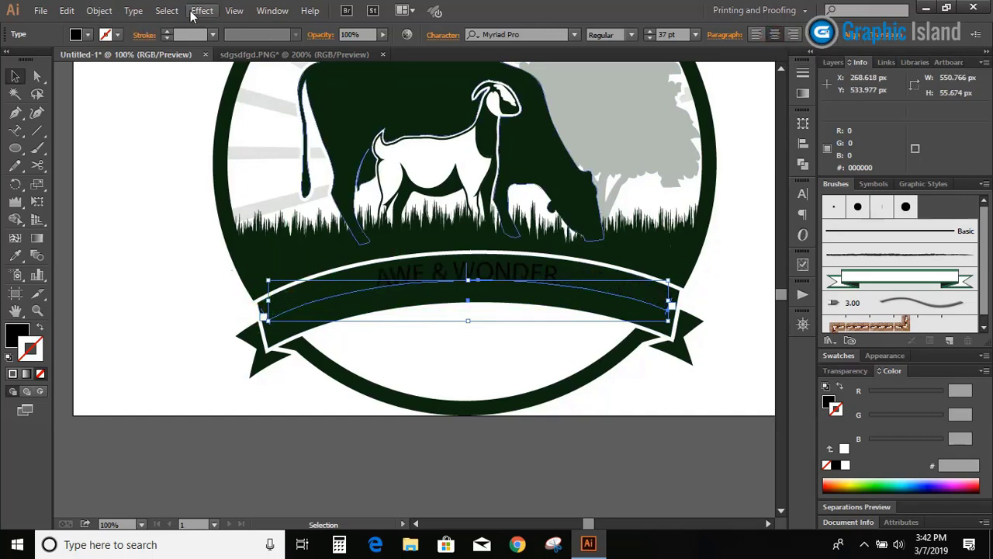
Step: Set the Type on a Path options of the banner text to align to the path's Center with preview on
click(132, 10)
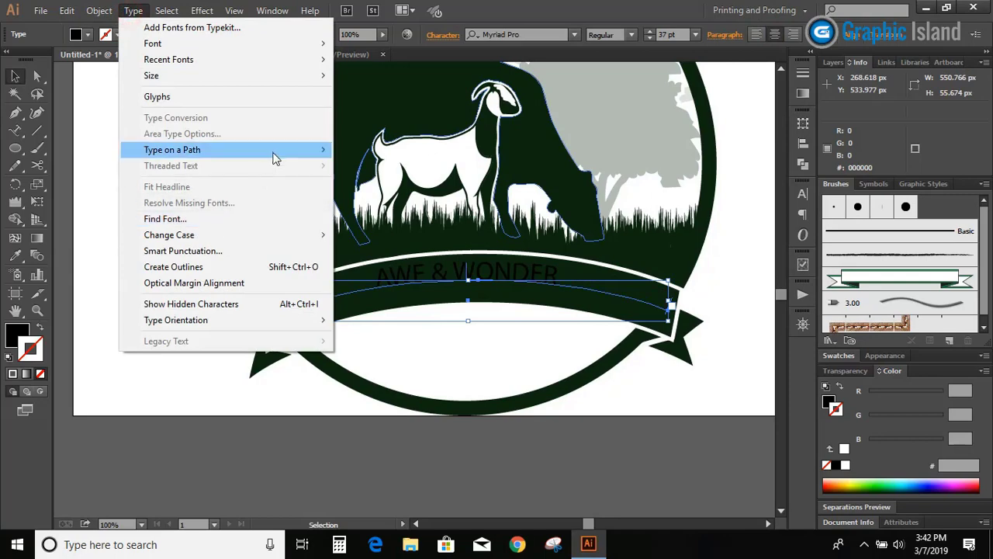
mouse_move(277, 155)
click(402, 234)
click(601, 186)
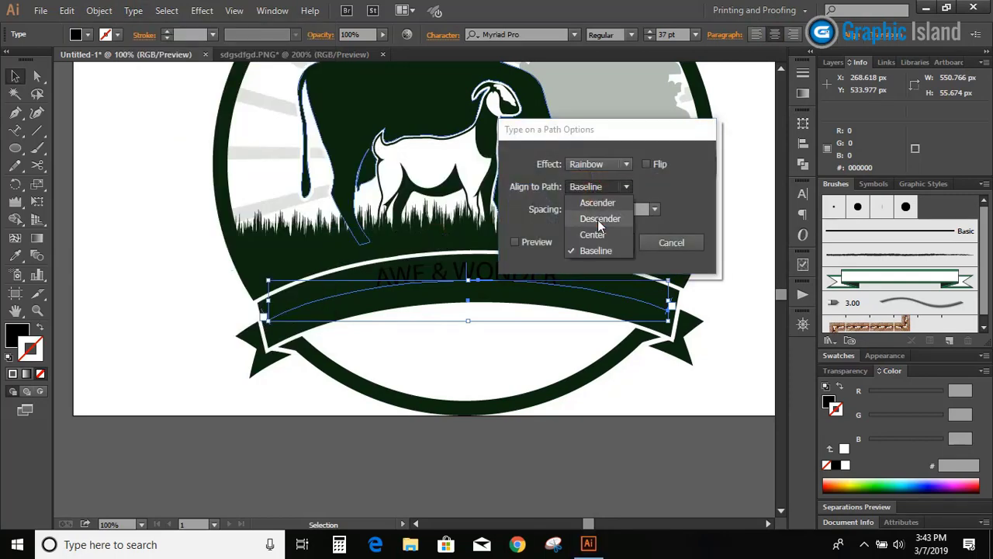
click(598, 238)
click(514, 241)
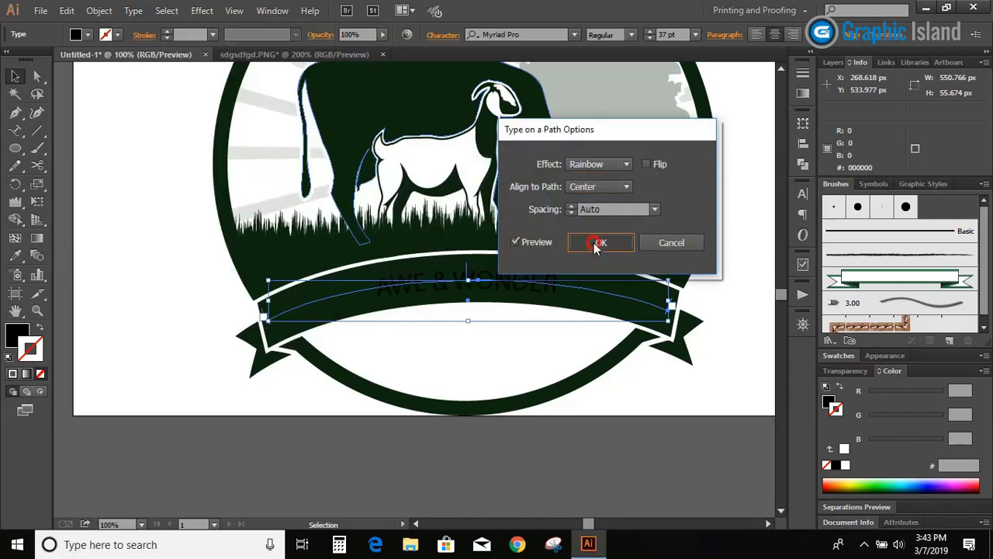
click(602, 242)
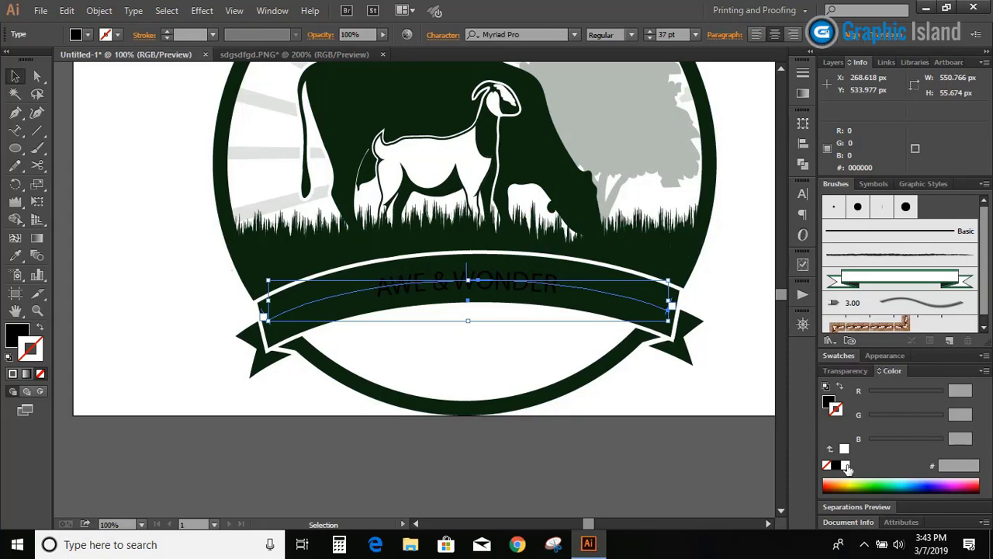
Step: Fill the banner text with white and change its font to Hobo Std Medium
click(12, 332)
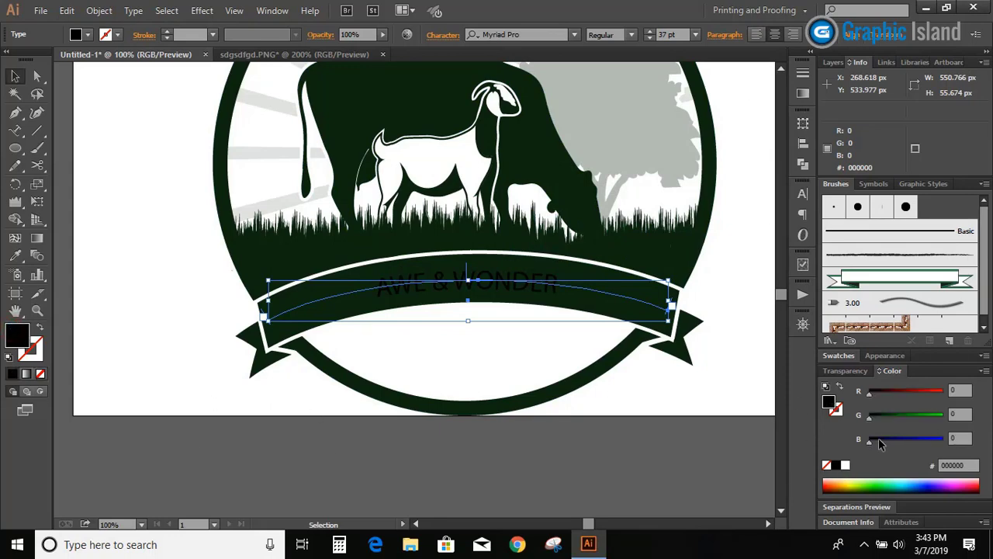
click(847, 466)
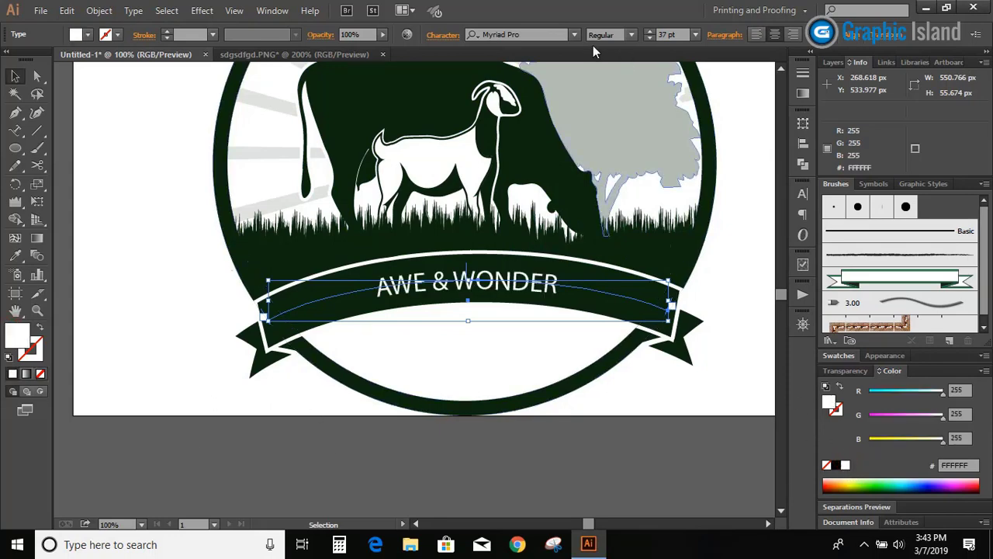
click(575, 35)
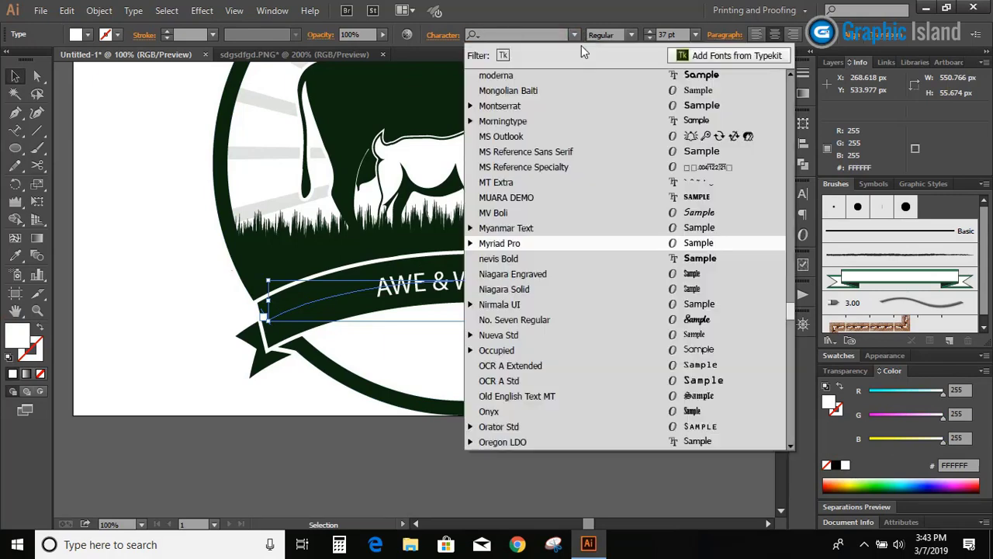
scroll(663, 220, up, 10)
click(679, 274)
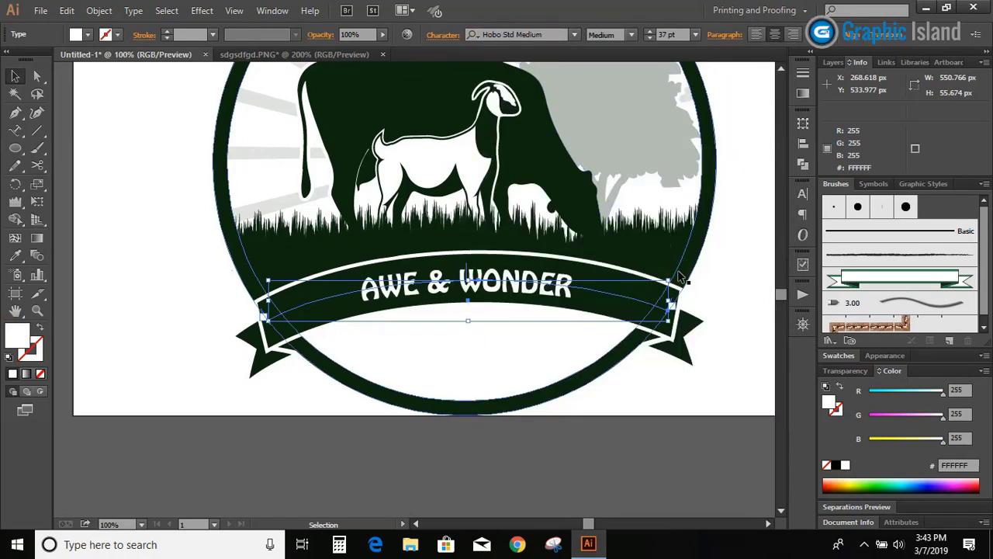
Step: Increase the banner text's font size to 49 pt
click(650, 35)
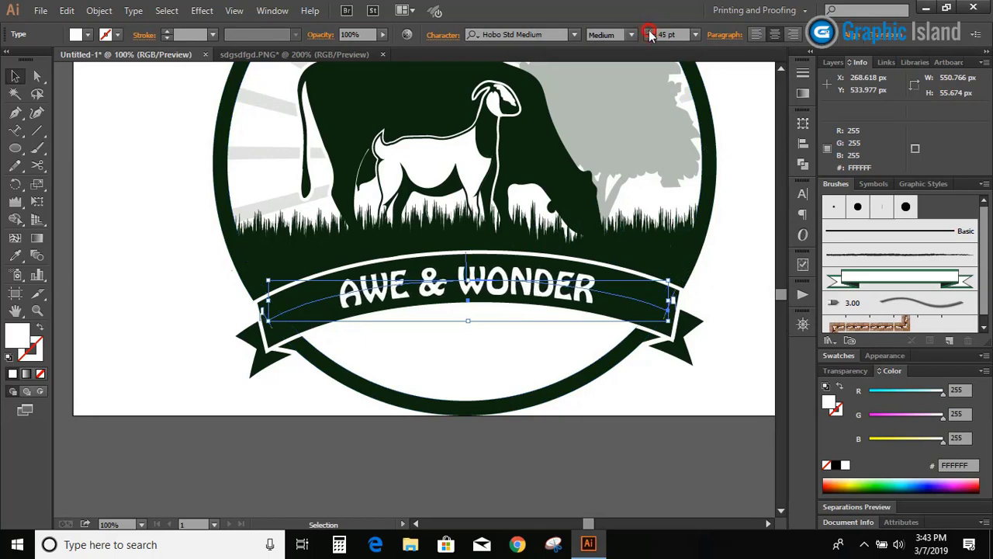
click(650, 35)
click(650, 35)
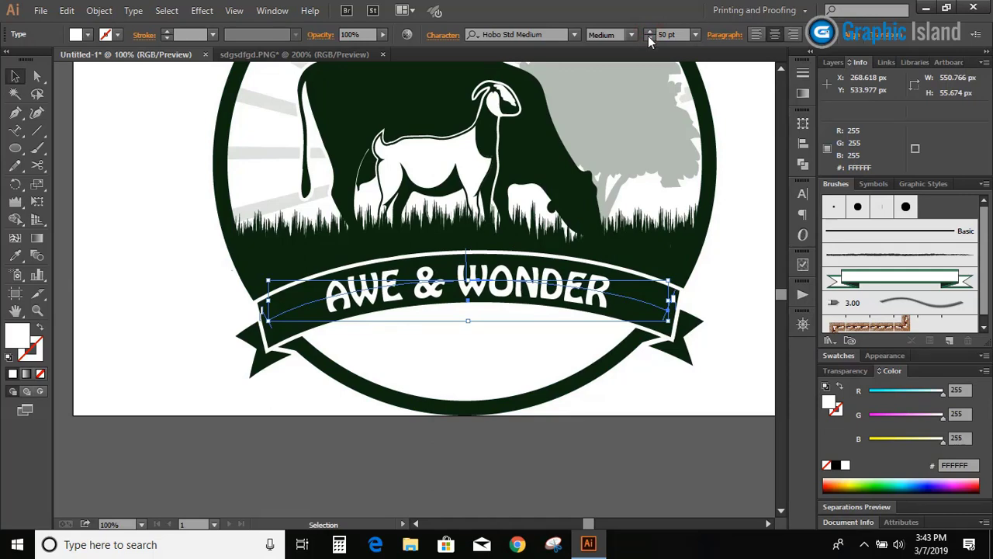
click(649, 37)
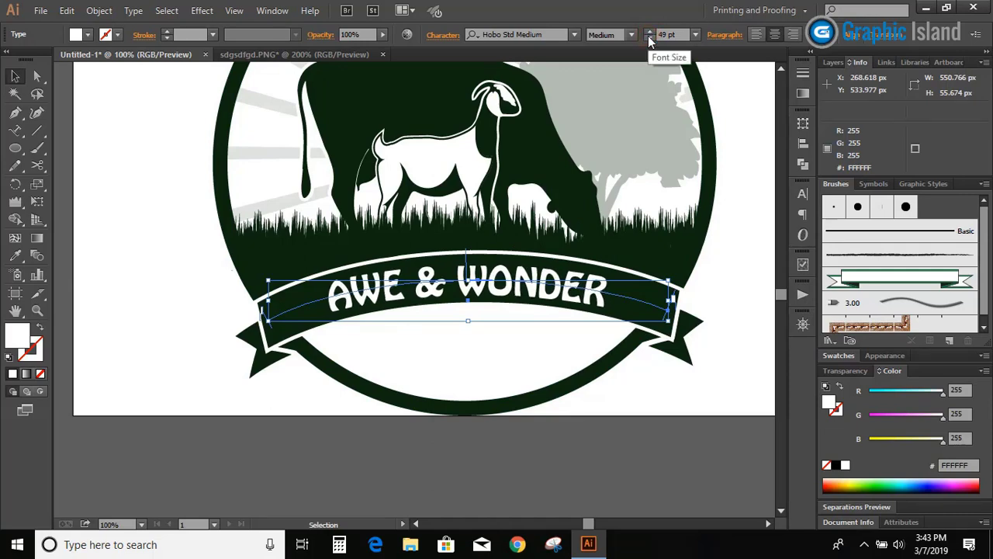
Step: Widen the letter spacing of the banner text by setting its tracking to 76
click(803, 194)
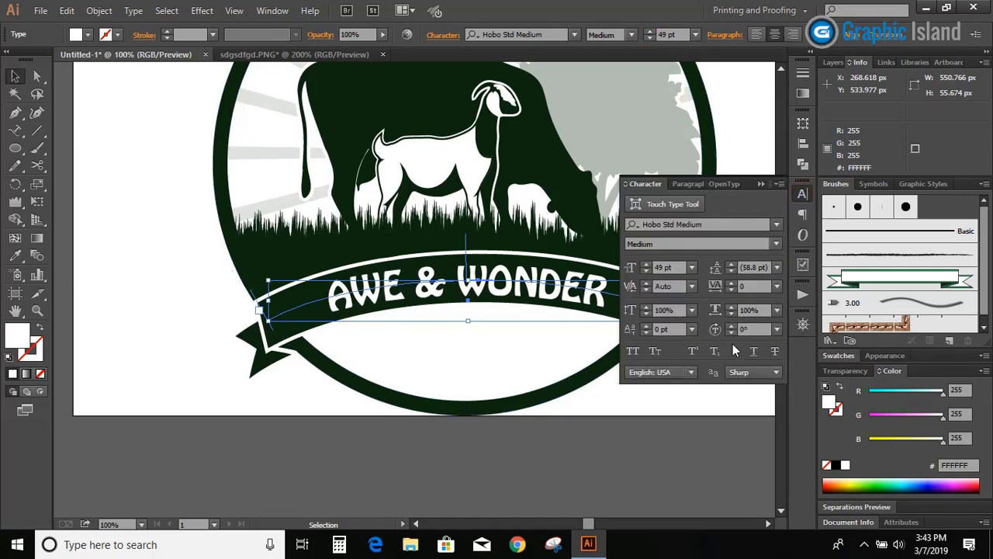
click(731, 283)
click(731, 282)
click(730, 283)
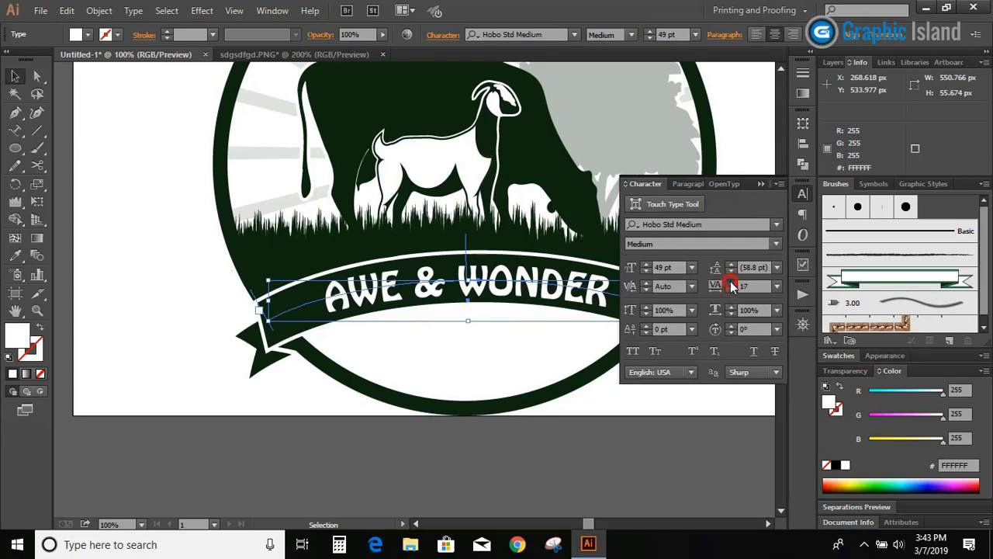
click(731, 282)
click(731, 283)
click(731, 282)
click(731, 283)
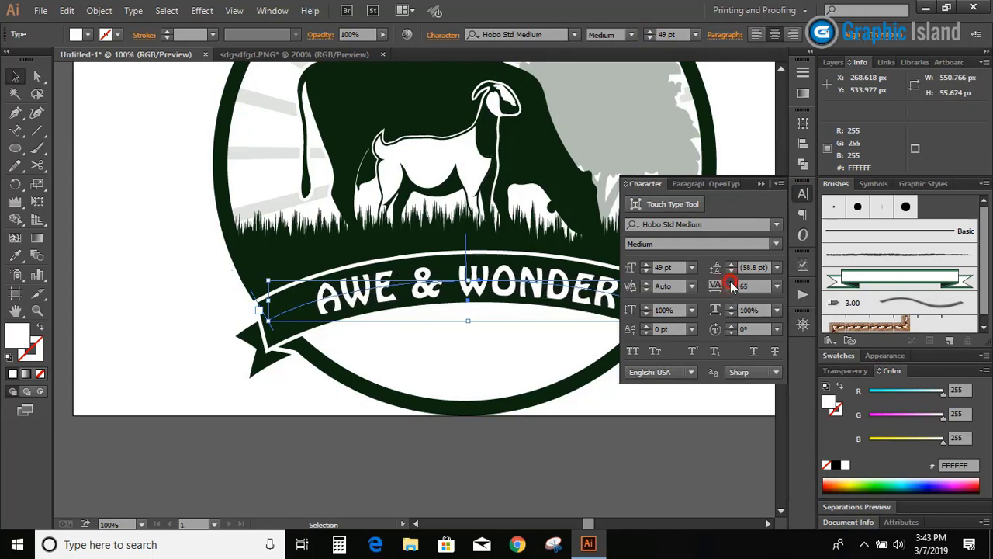
click(731, 282)
click(731, 282)
click(731, 282)
click(731, 283)
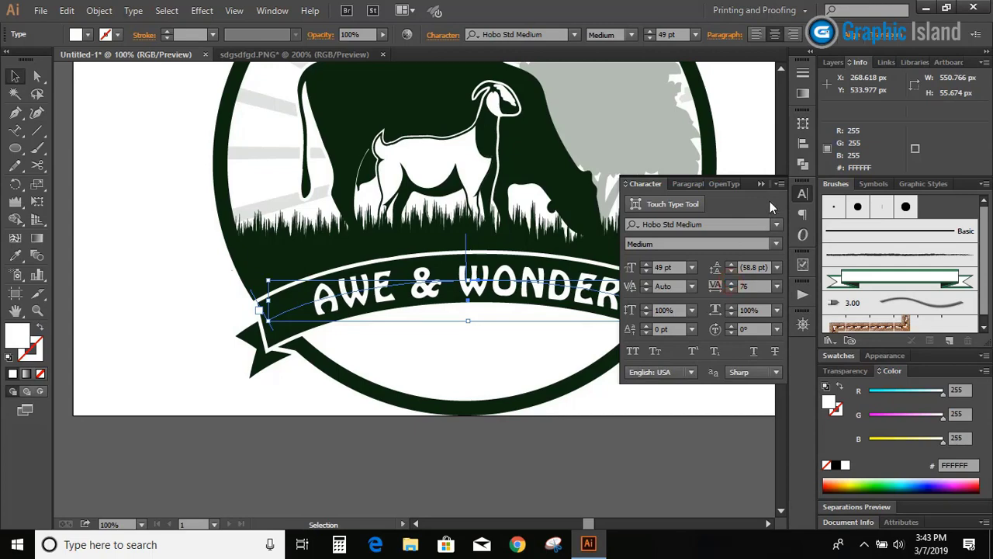
click(762, 185)
Step: Expand the "AWE & WONDER" banner text into editable vector shapes and deselect it
click(100, 10)
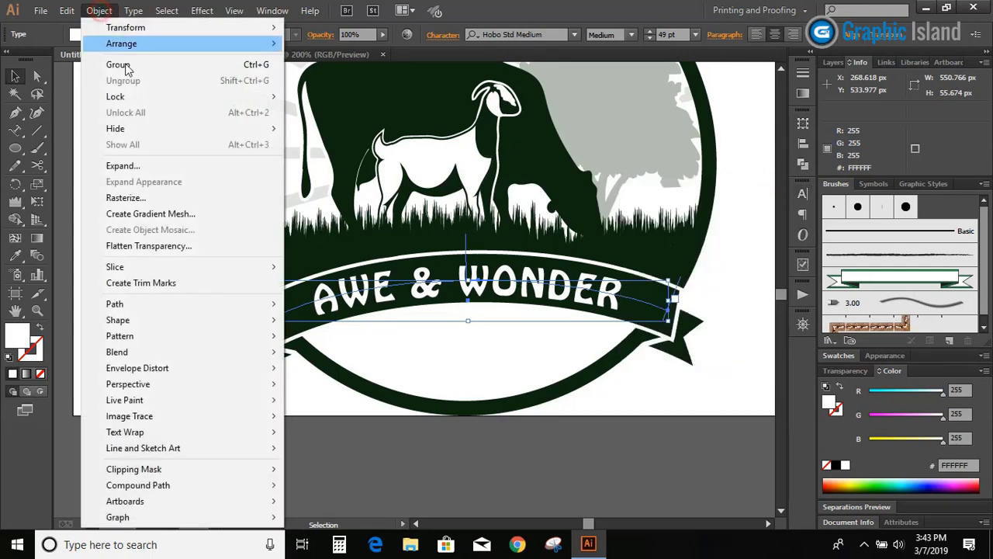
click(144, 166)
click(461, 353)
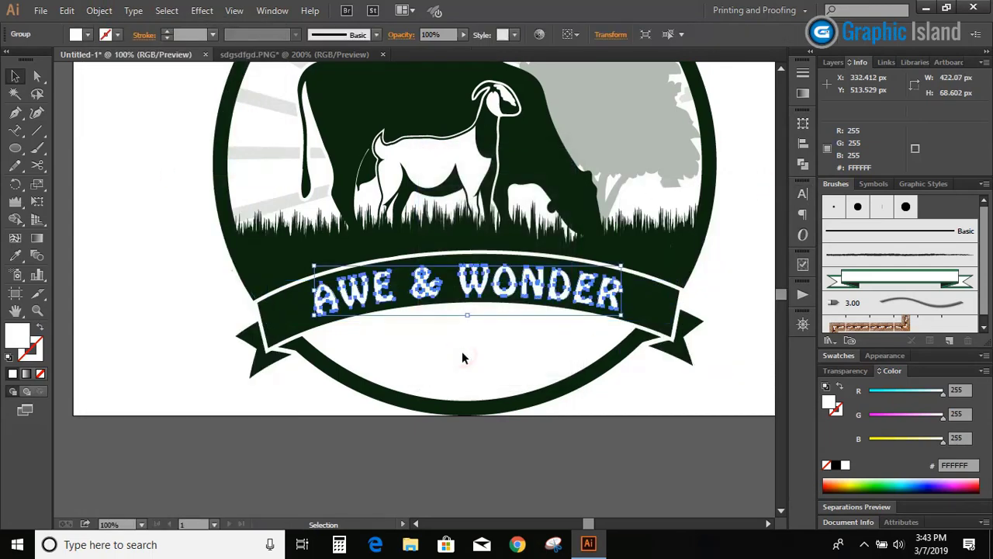
click(150, 350)
Step: Add a separate black text "FARM" and place it centred below the ribbon banner inside the ring
drag(15, 130, 58, 133)
click(170, 419)
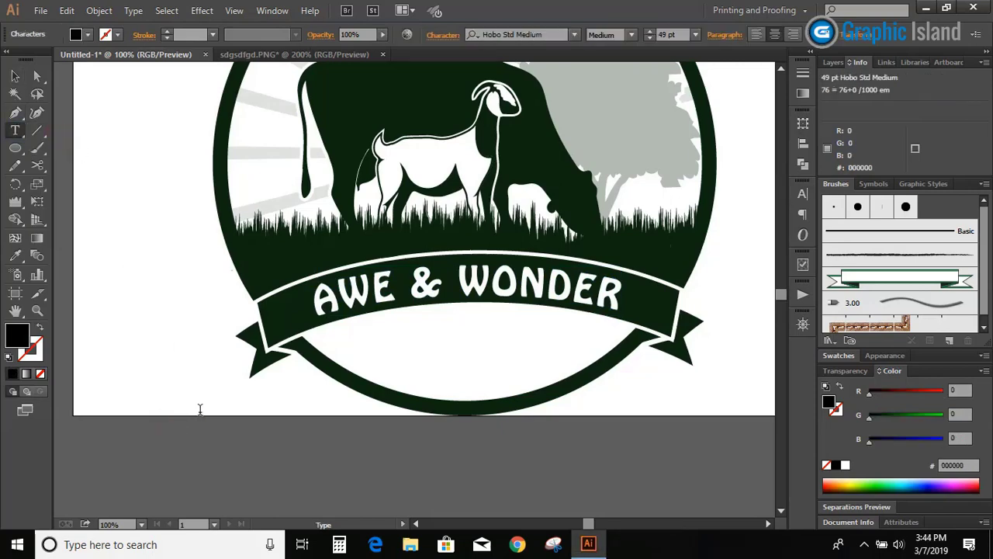
text(FAR)
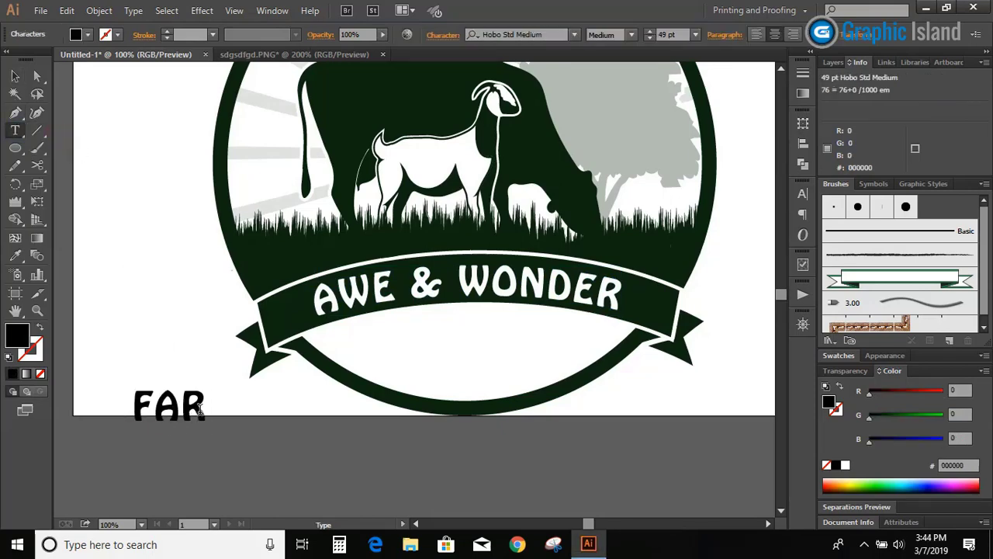
text(M)
click(13, 78)
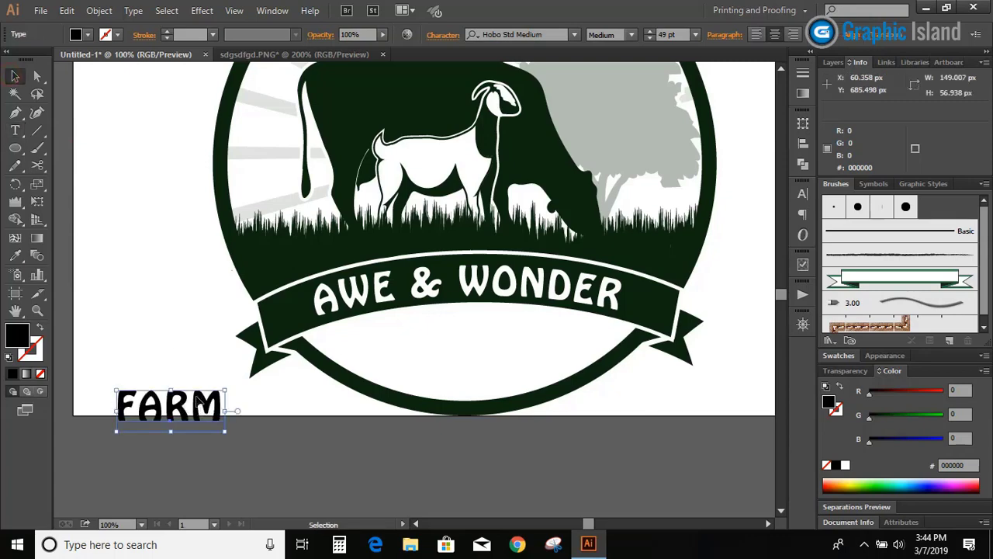
drag(182, 403, 474, 342)
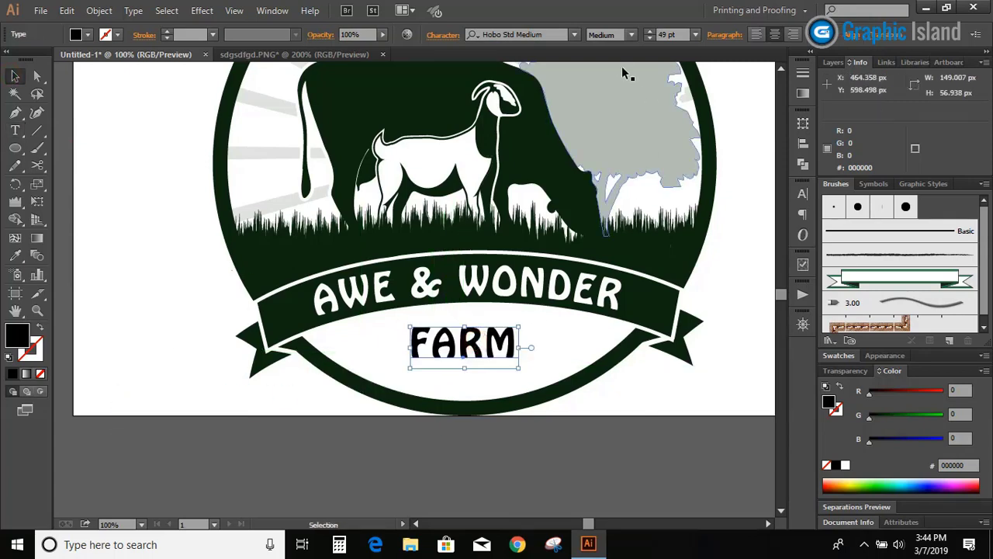
Step: Change the font of the "FARM" text to Georgia Bold
click(547, 34)
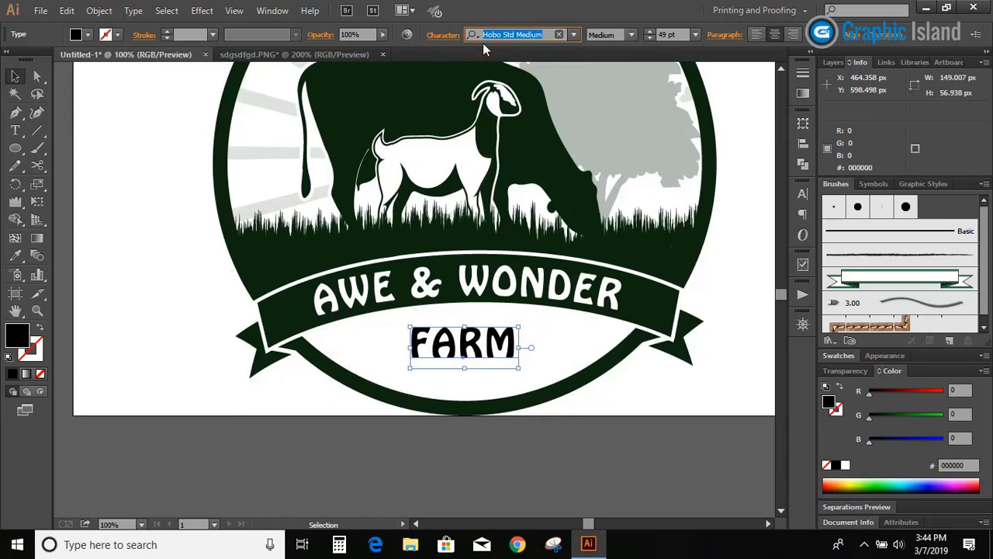
text(GEO)
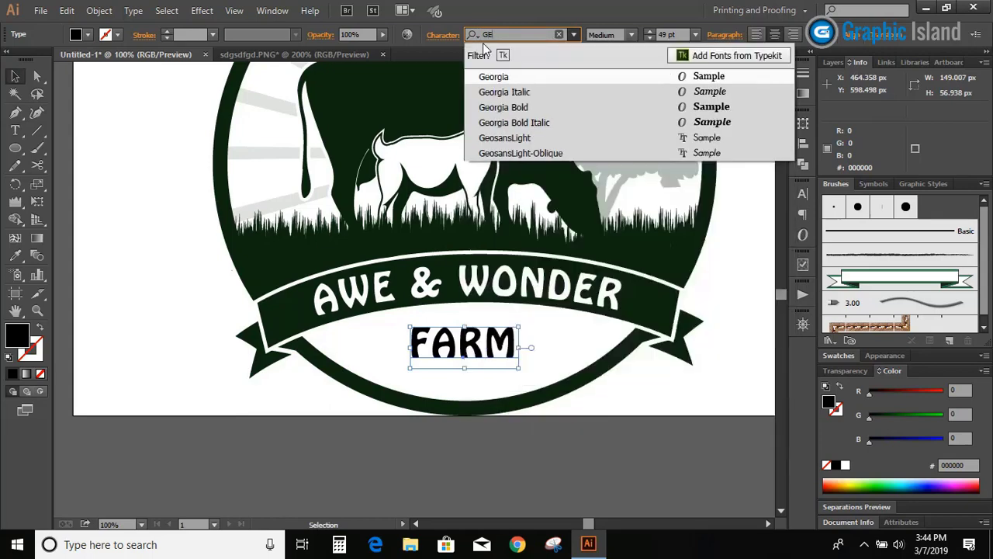
click(598, 103)
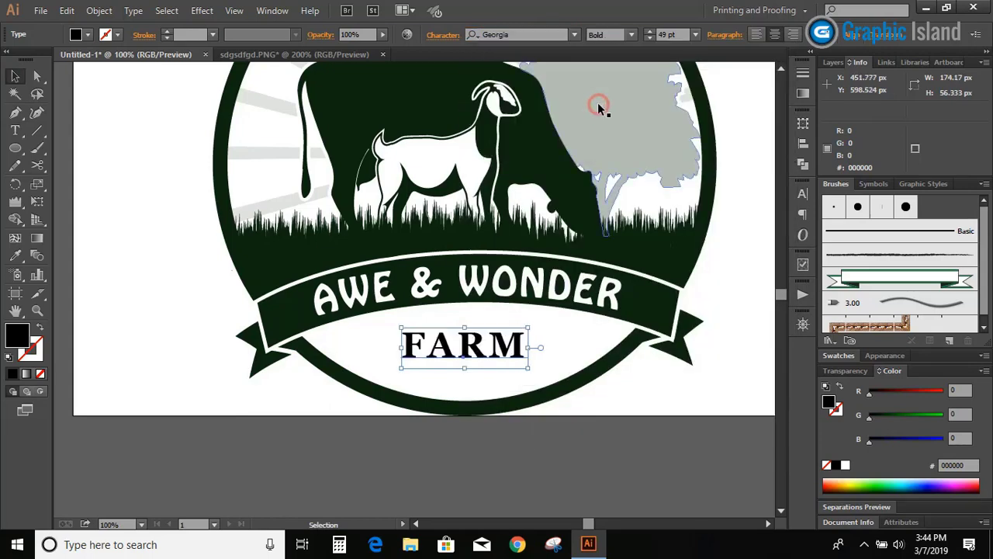
click(438, 456)
Step: Draw a black five-pointed star about 24 px high and place two copies on each side of the "FARM" text
drag(15, 148, 76, 218)
drag(160, 343, 521, 362)
click(15, 75)
click(87, 180)
click(417, 375)
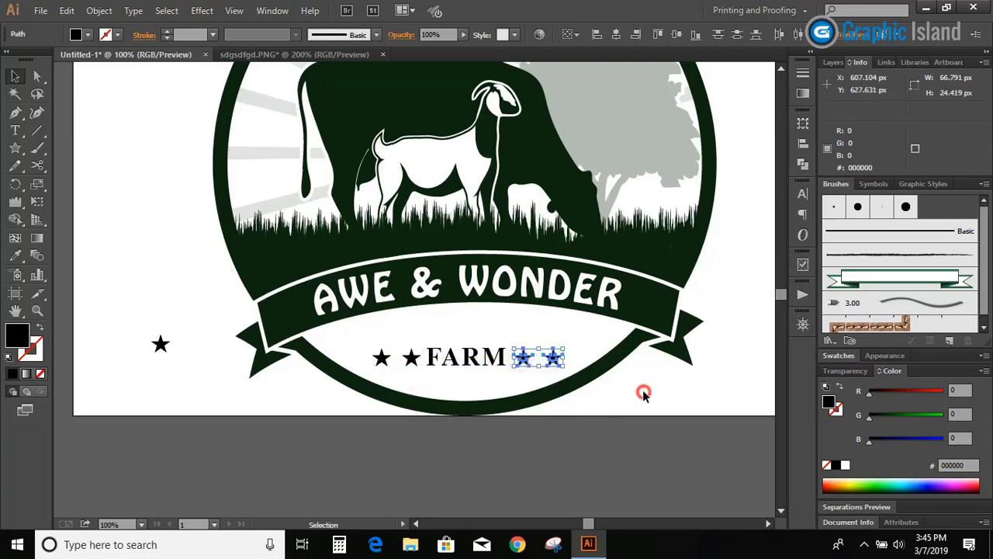